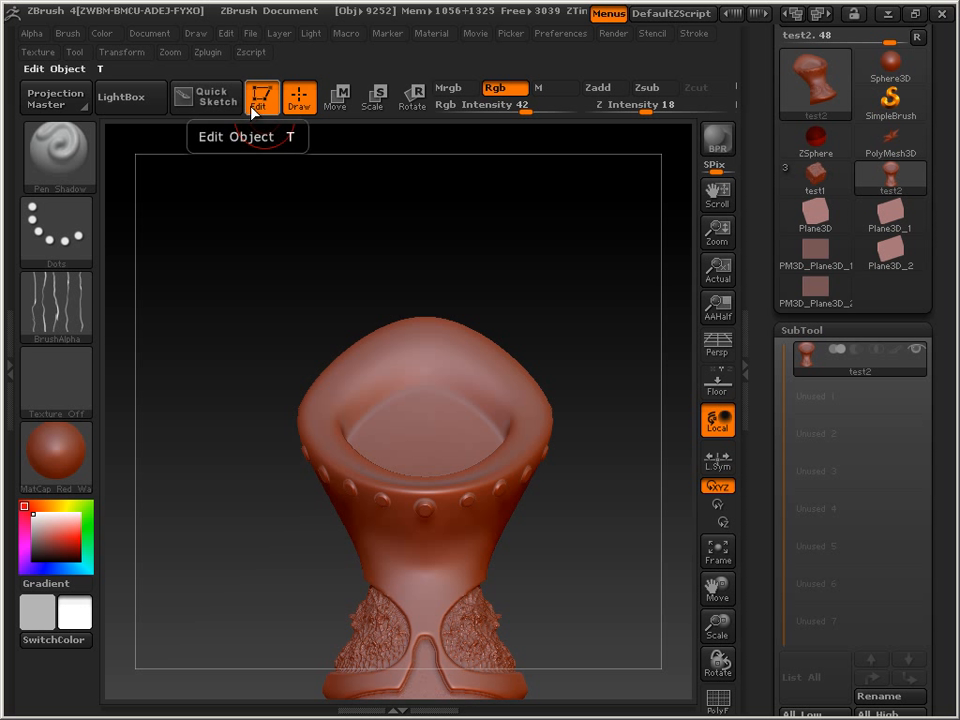
Leave edit mode and stamp many copies of the test2 model in varied sizes and angles across the canvas.
click(258, 97)
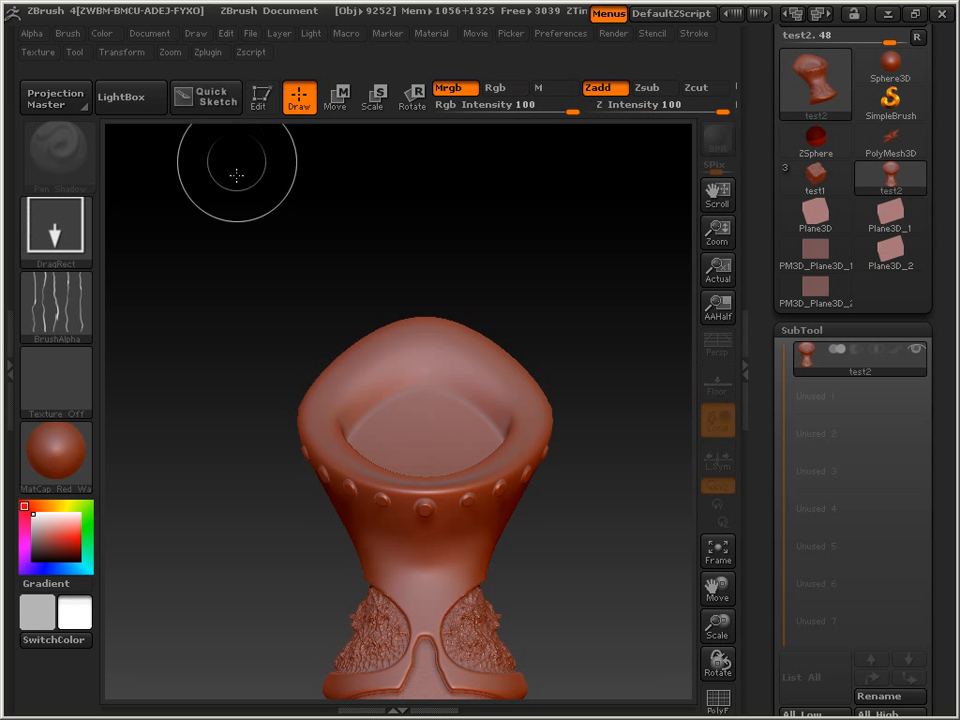
drag(245, 325, 310, 458)
drag(386, 236, 454, 311)
drag(470, 230, 375, 439)
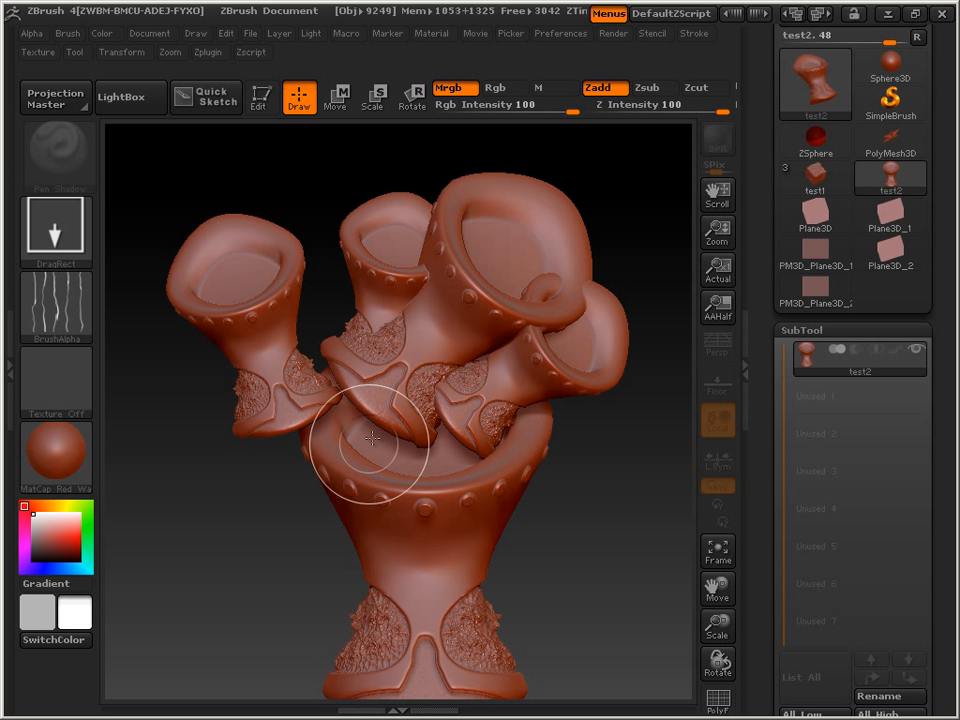
drag(400, 490, 316, 474)
drag(235, 430, 290, 480)
drag(300, 390, 390, 320)
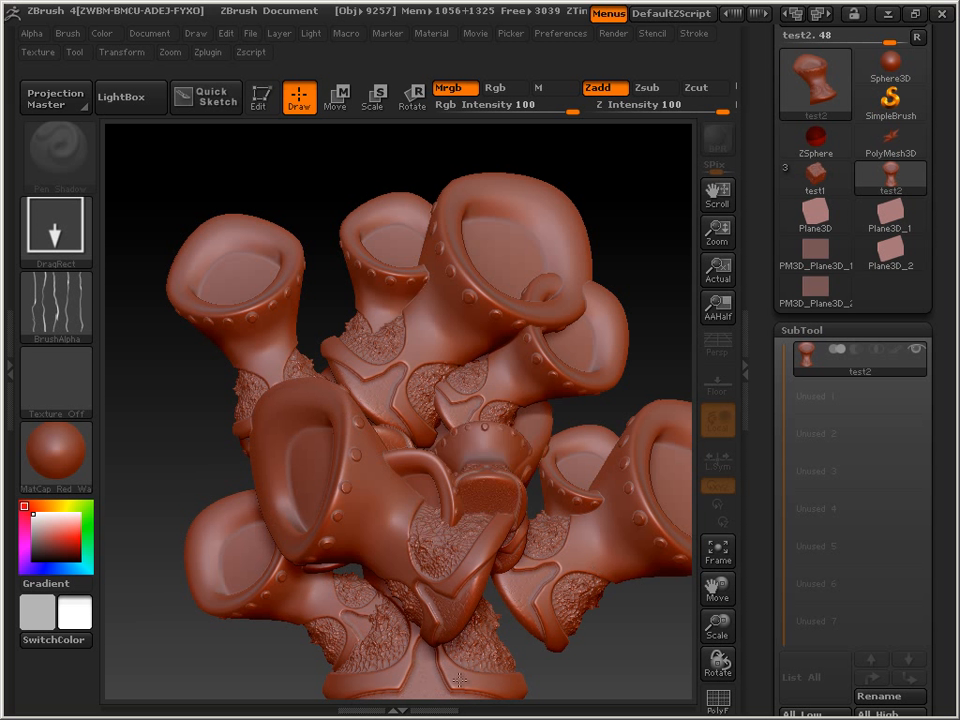
drag(330, 350, 364, 476)
mouse_move(290, 370)
mouse_down()
mouse_move(406, 375)
mouse_move(461, 390)
mouse_up()
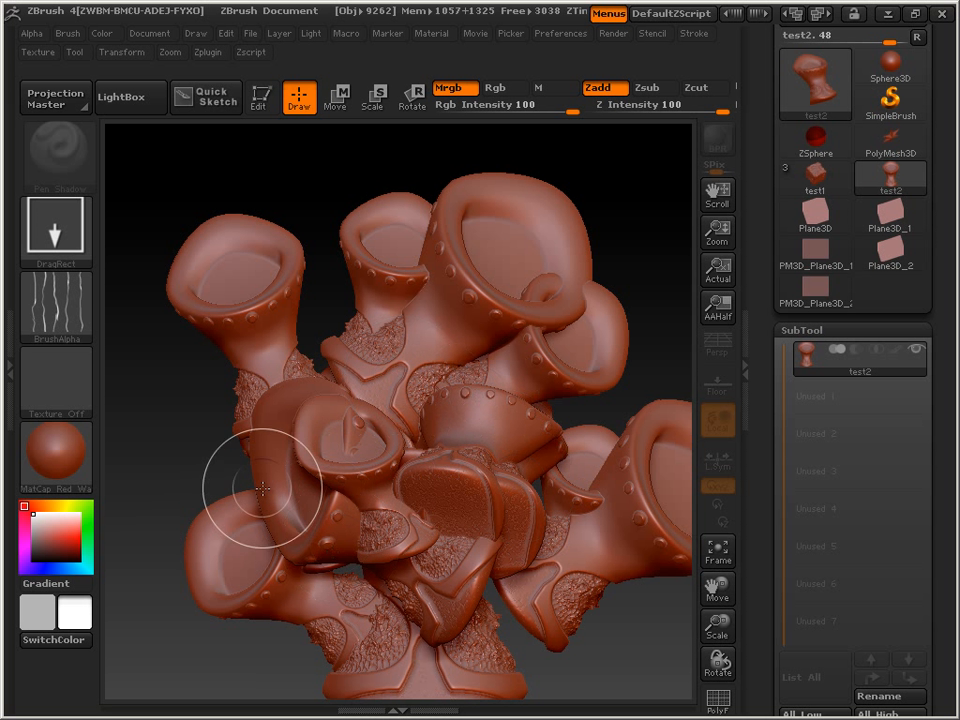
drag(640, 290, 574, 289)
drag(300, 240, 405, 311)
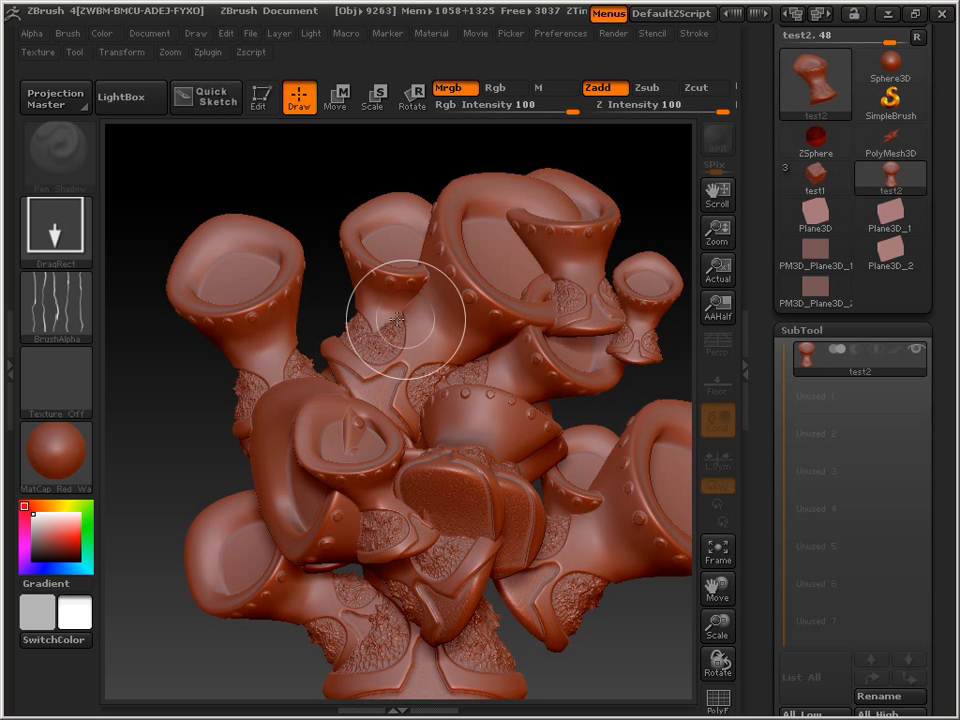
drag(229, 441, 454, 525)
drag(440, 455, 450, 482)
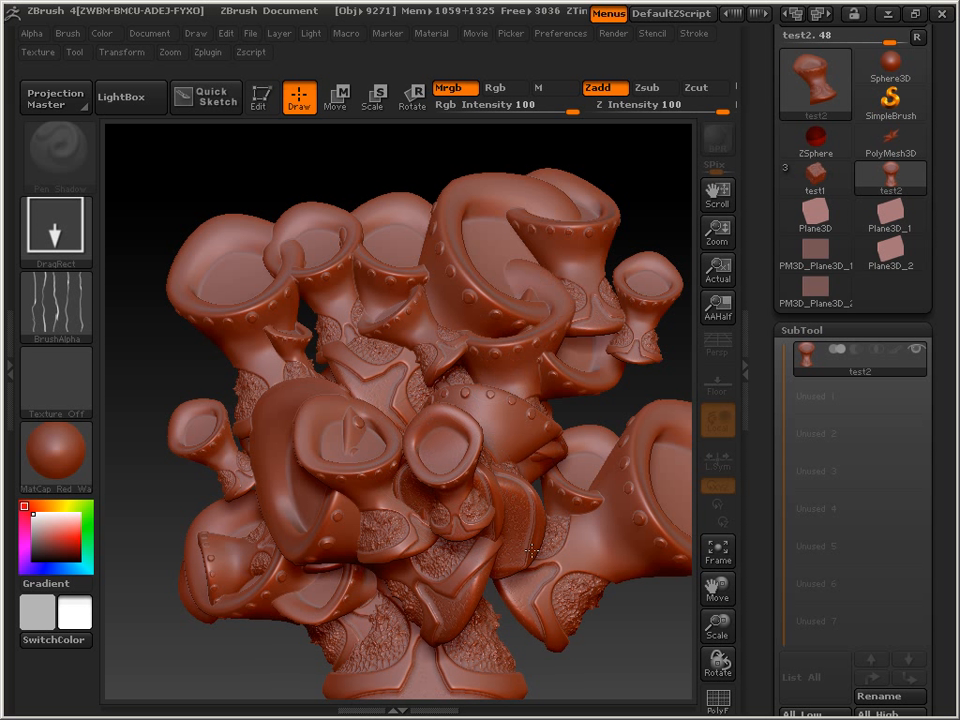
drag(568, 497, 590, 490)
mouse_move(426, 512)
mouse_down()
mouse_move(345, 430)
mouse_move(339, 456)
mouse_up()
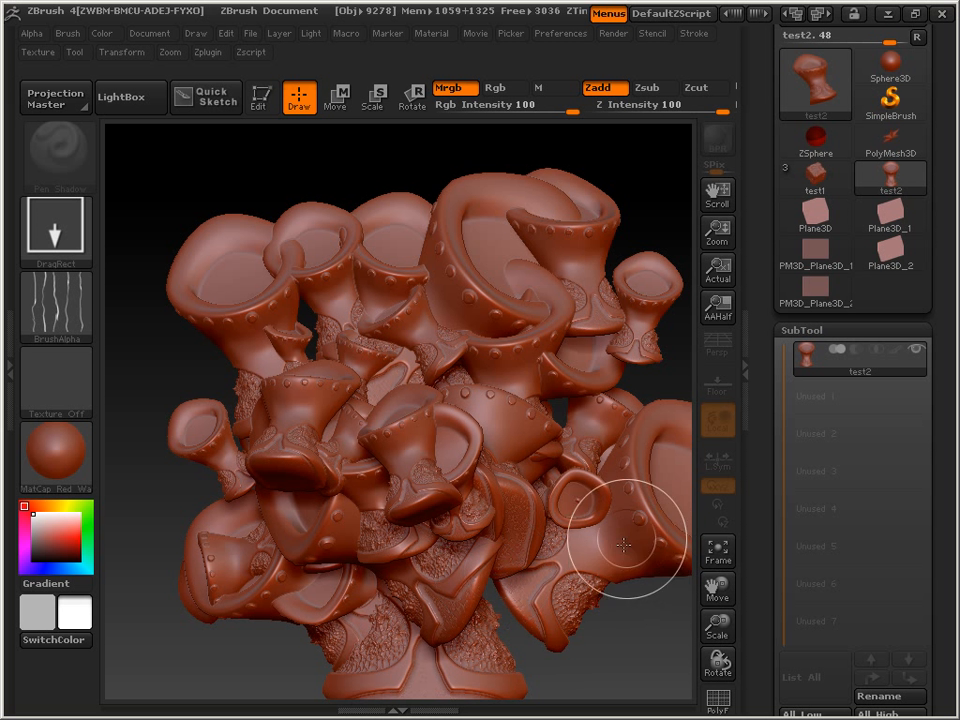
drag(621, 525, 589, 553)
drag(480, 420, 499, 477)
mouse_move(310, 320)
mouse_down()
mouse_move(336, 347)
mouse_move(304, 332)
mouse_move(306, 349)
mouse_move(317, 332)
mouse_move(310, 336)
mouse_up()
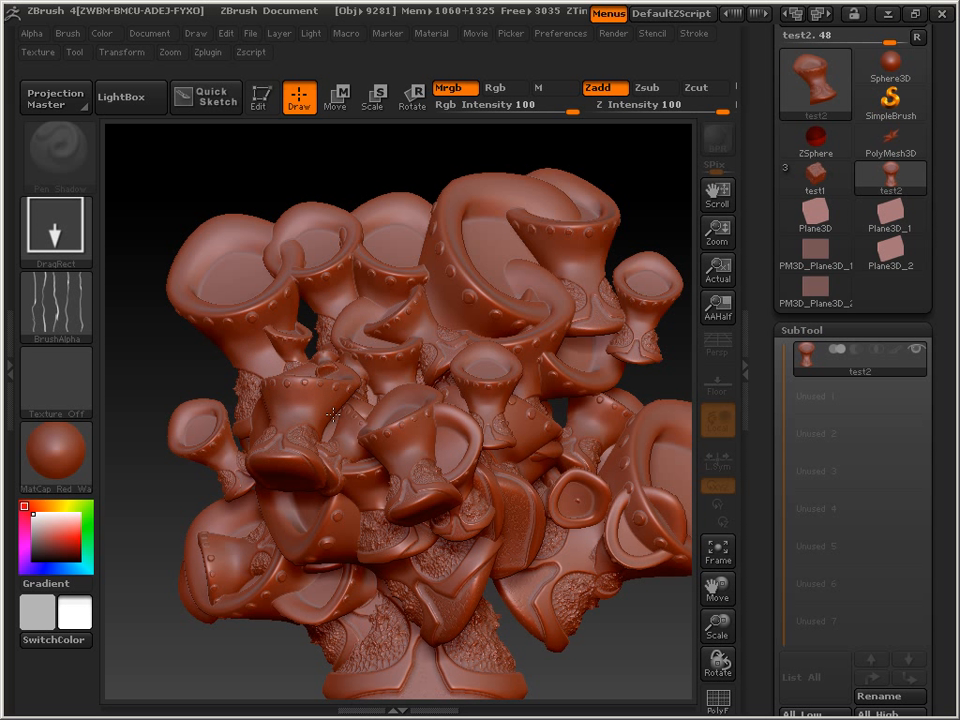
drag(336, 467, 288, 433)
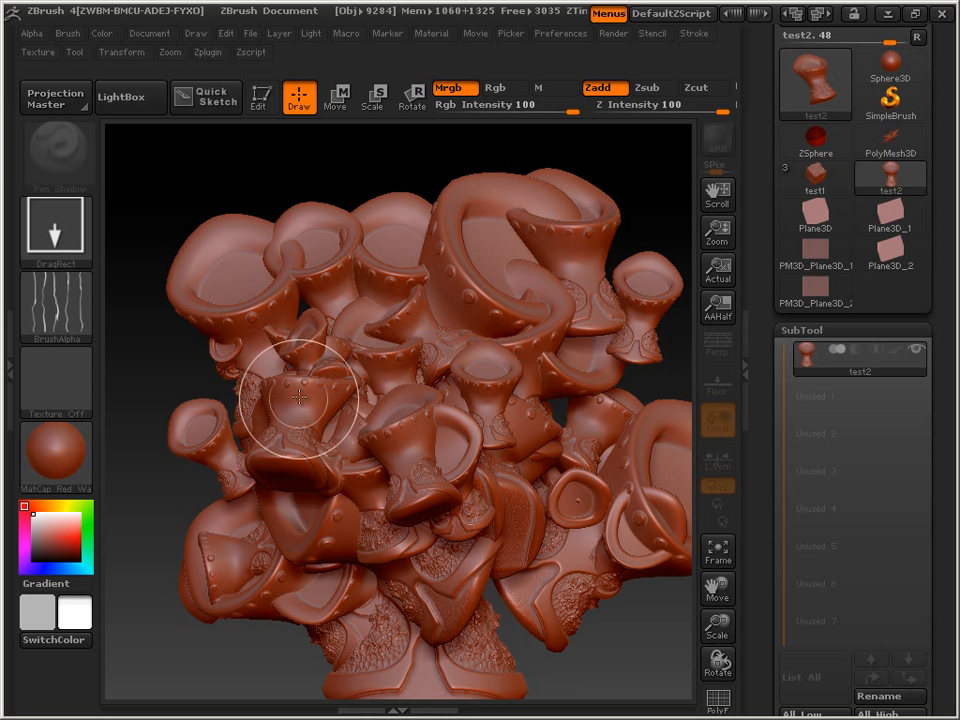
Return to edit mode, clear the layer of all dropped copies, and frame the remaining editable test2 model.
click(260, 100)
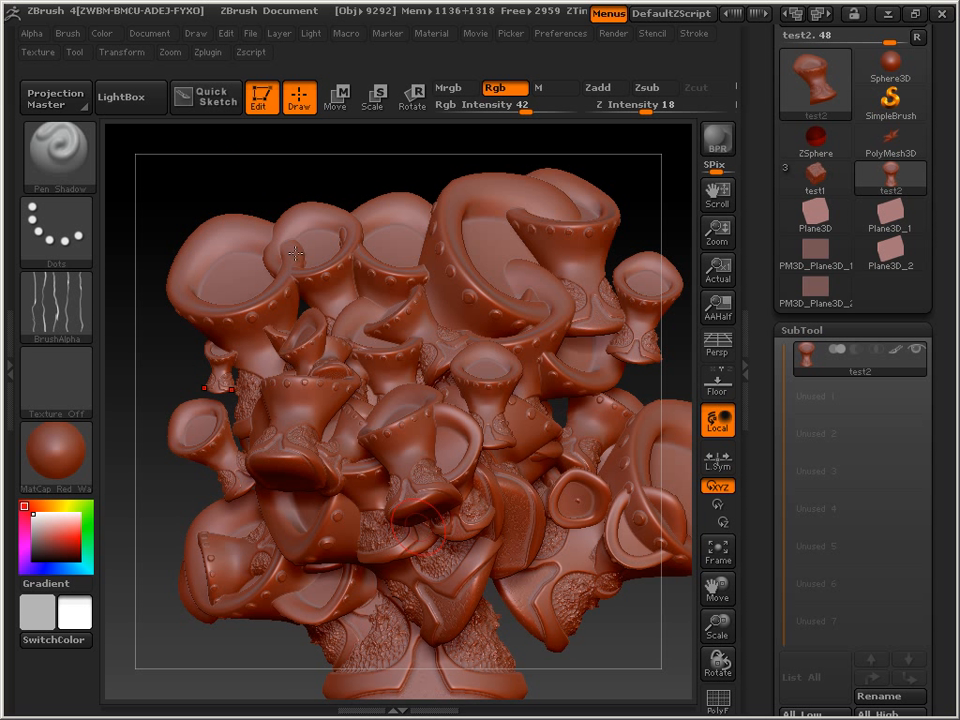
click(281, 34)
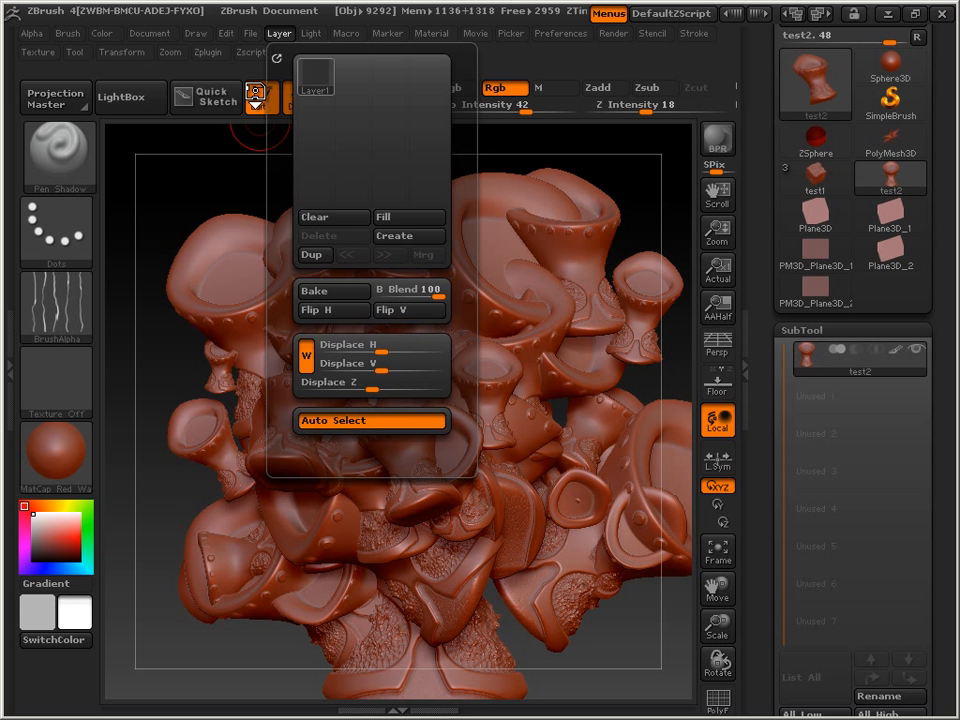
click(320, 236)
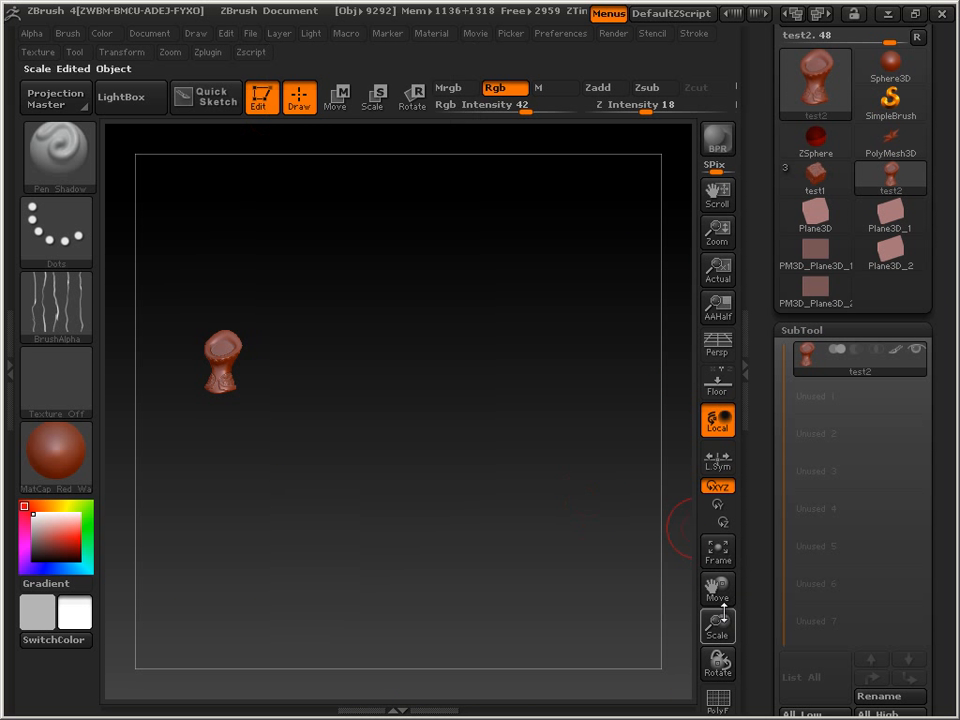
key(f)
drag(636, 579, 639, 531)
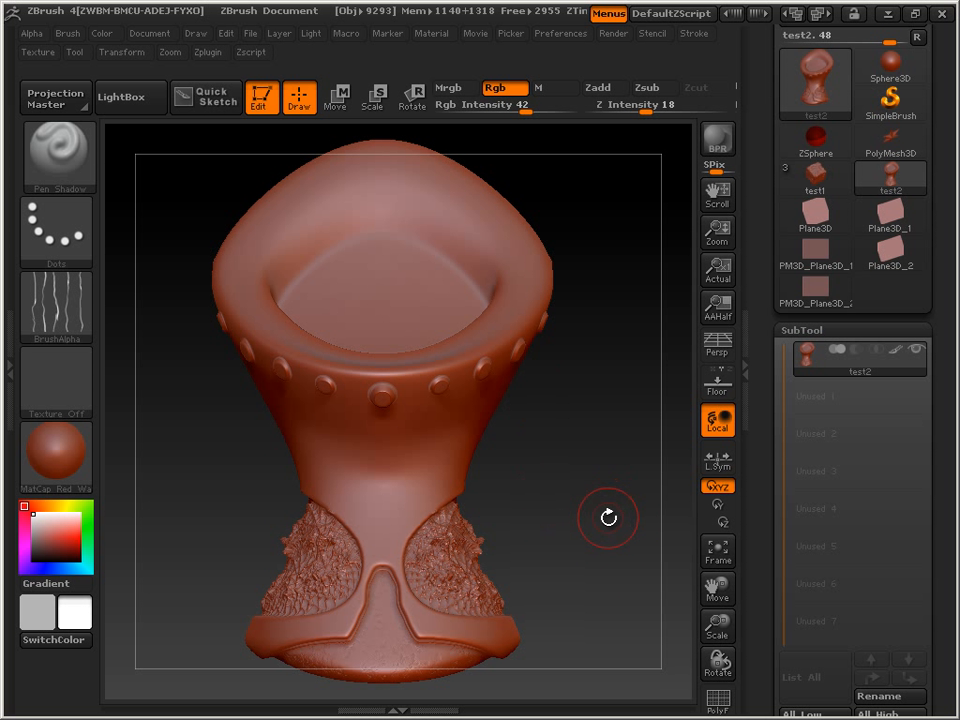
click(150, 34)
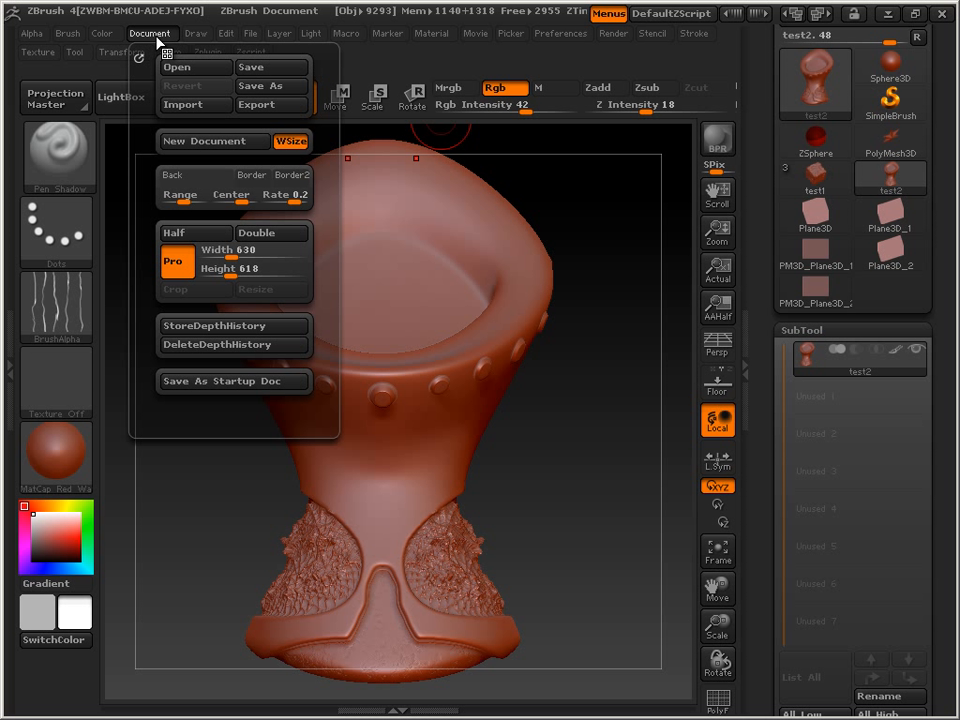
click(196, 34)
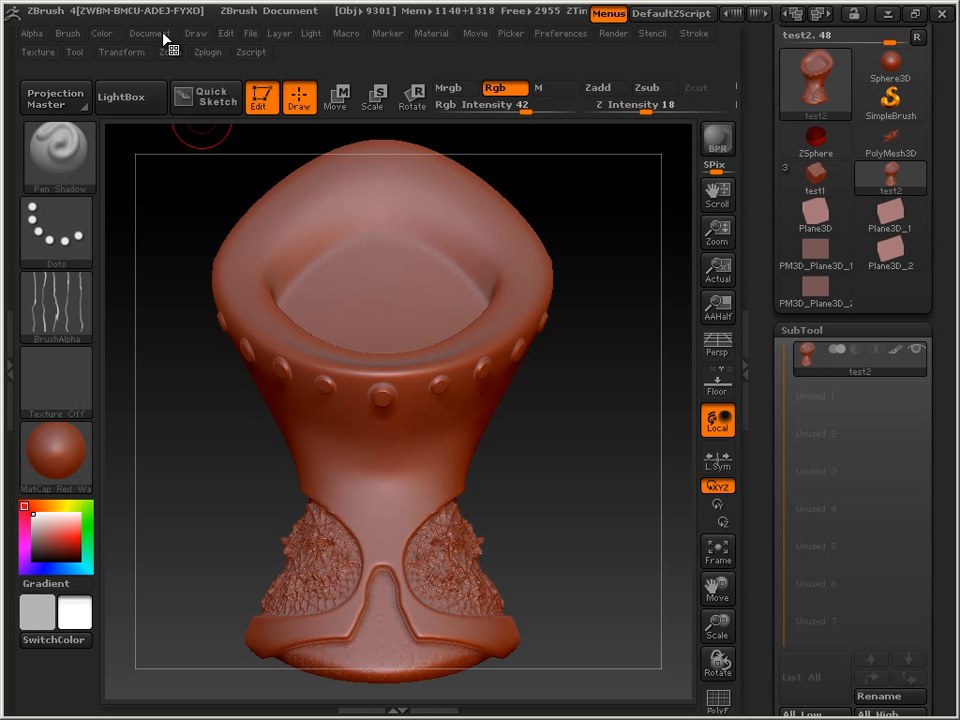
click(150, 34)
Save the model as the ZTool test2.ztl in the _Blender to Zbrush folder on the desktop.
drag(765, 168, 765, 392)
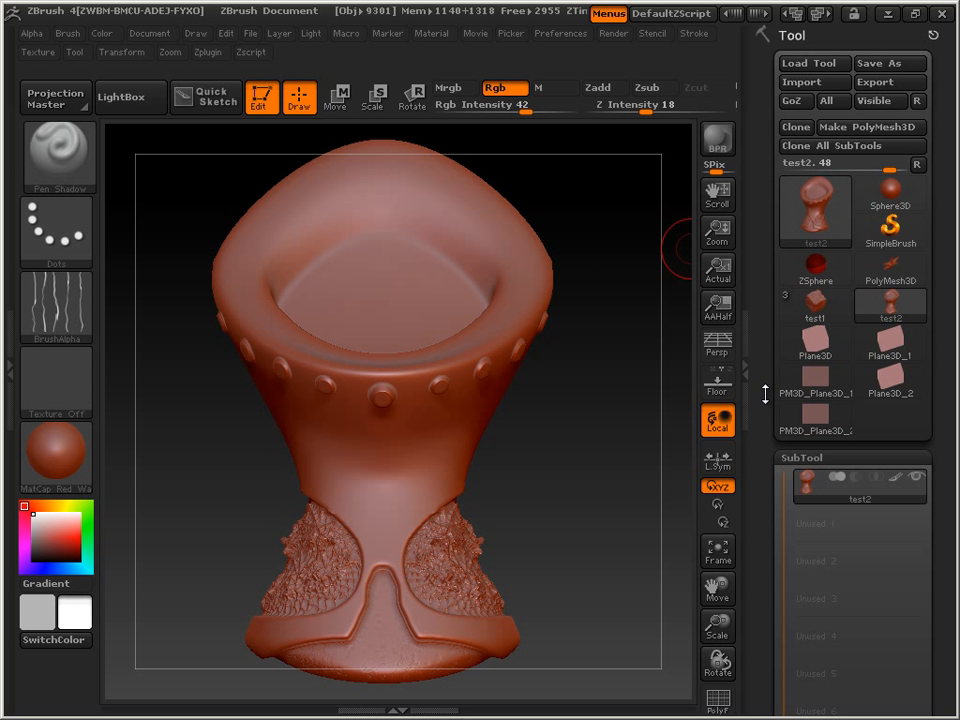
click(890, 66)
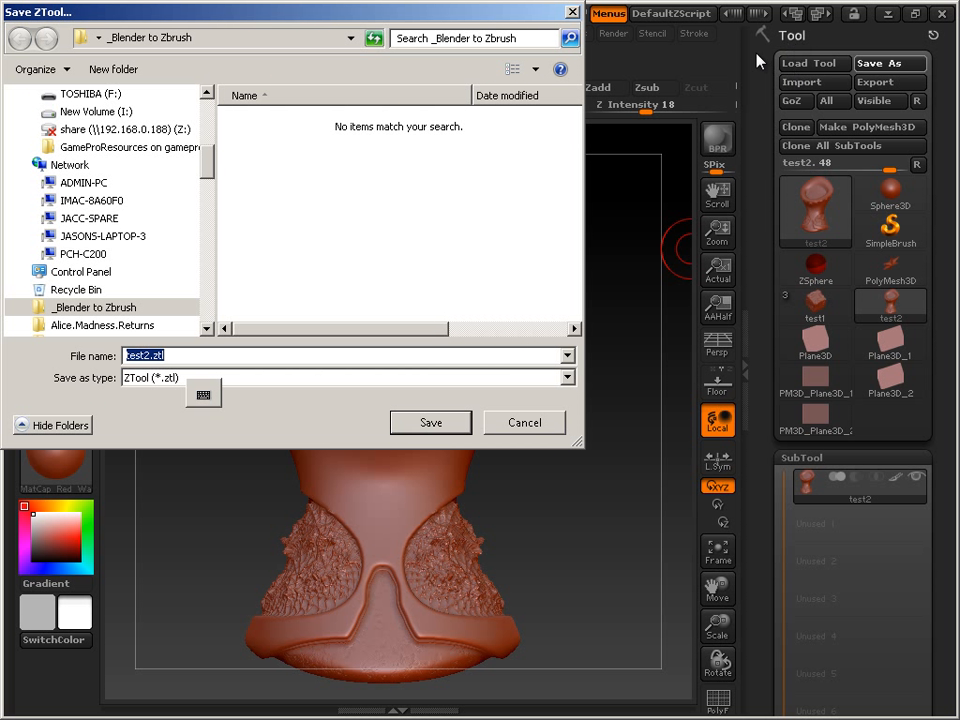
drag(210, 172, 208, 124)
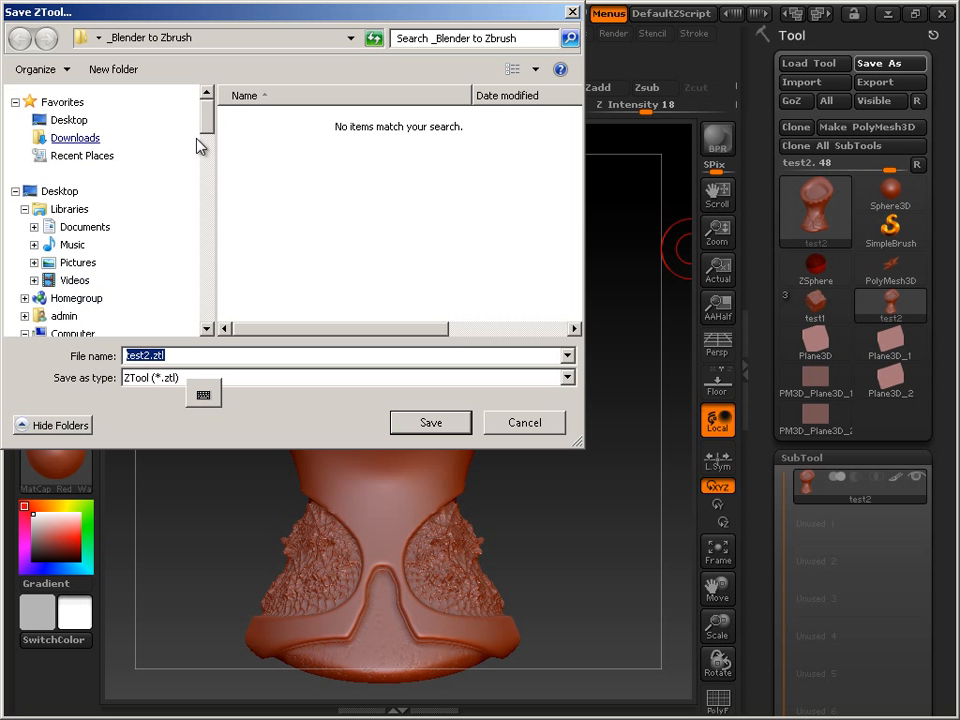
mouse_move(208, 127)
mouse_down()
mouse_move(210, 261)
mouse_move(221, 119)
mouse_up()
click(36, 192)
click(288, 165)
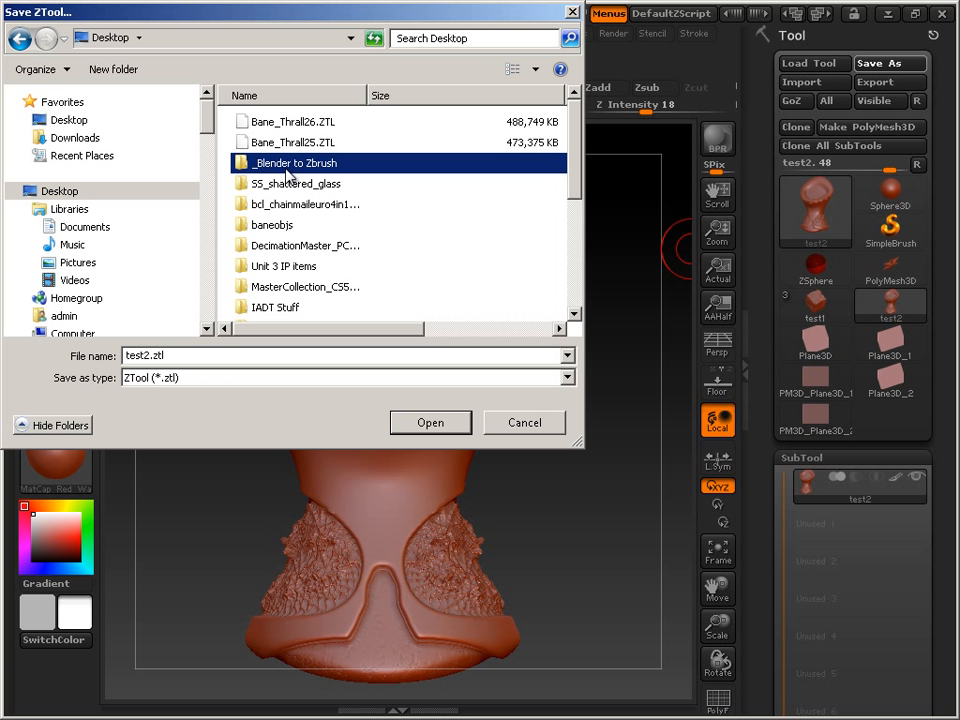
double_click(288, 167)
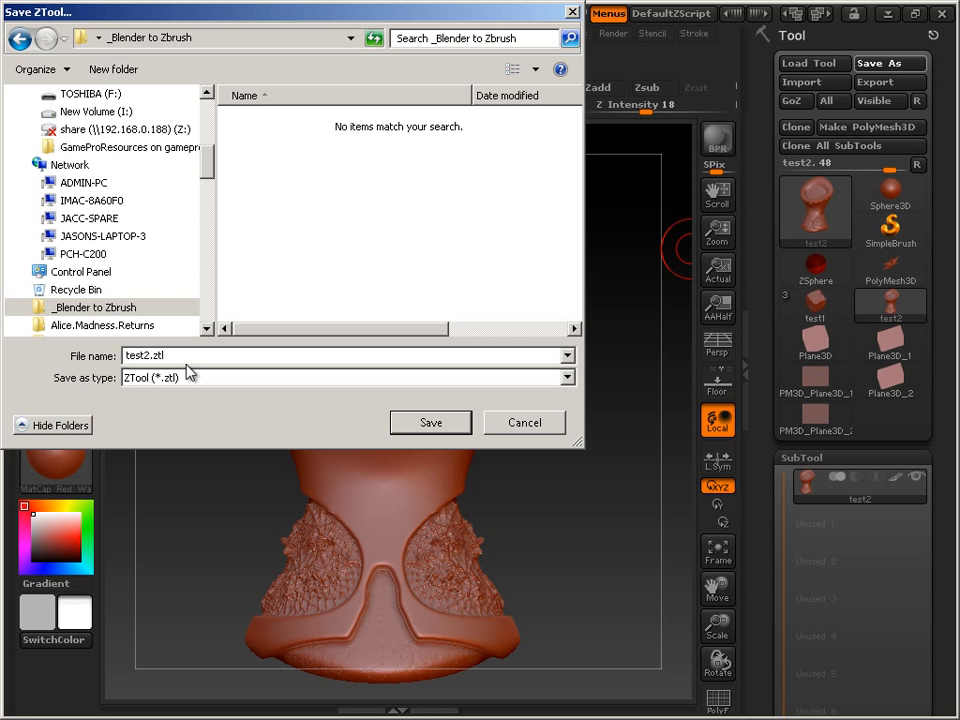
click(430, 423)
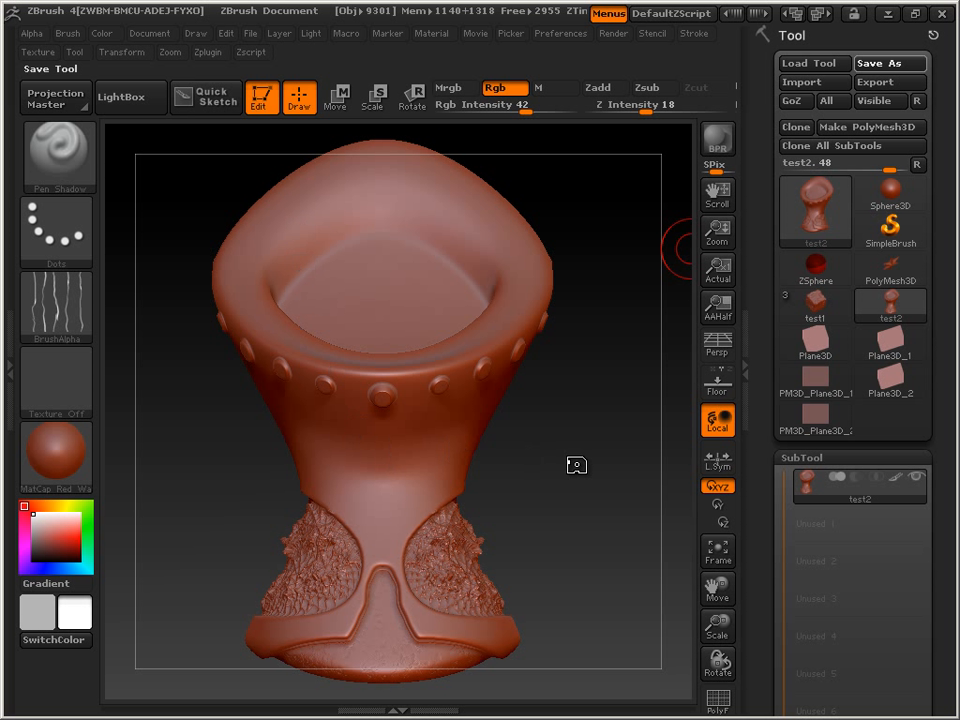
Fully initialize ZBrush, deleting all custom tools, materials, lights and document data.
drag(561, 491, 525, 508)
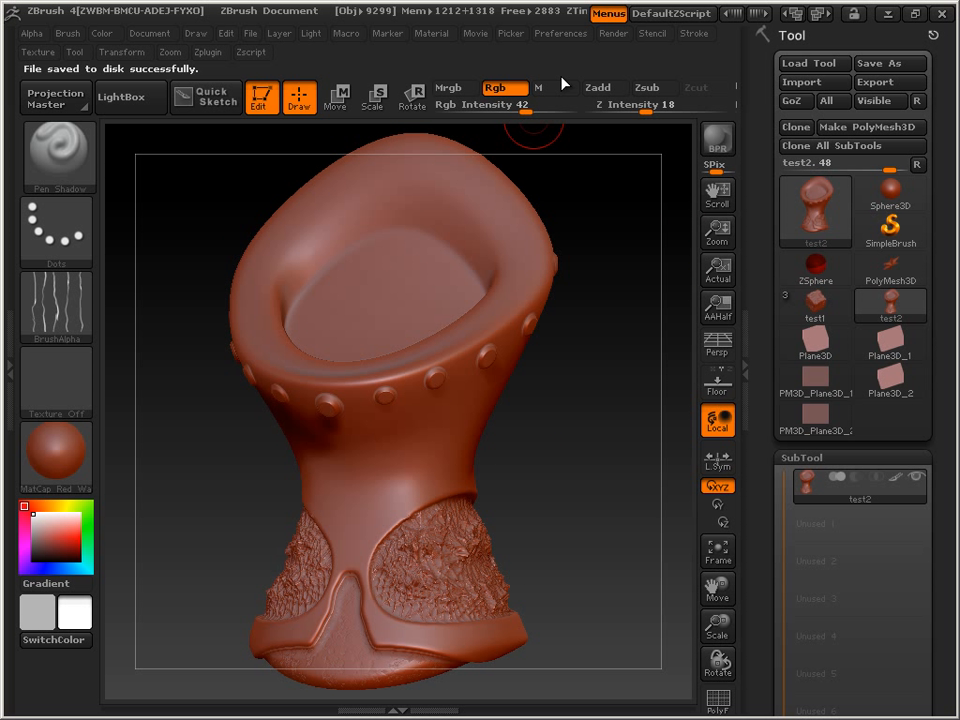
click(560, 33)
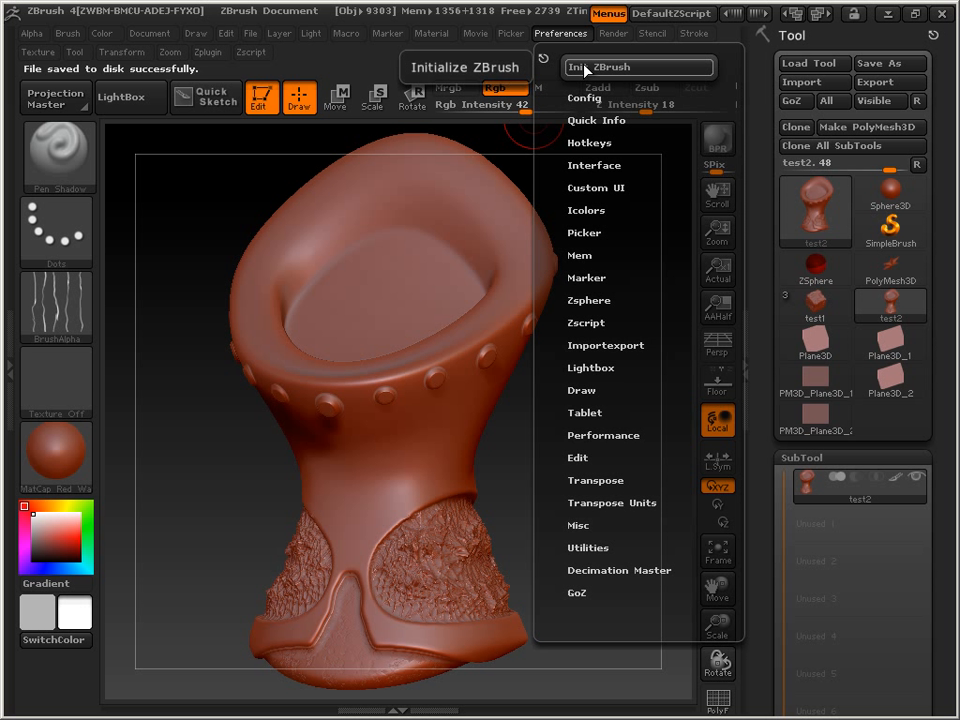
click(588, 69)
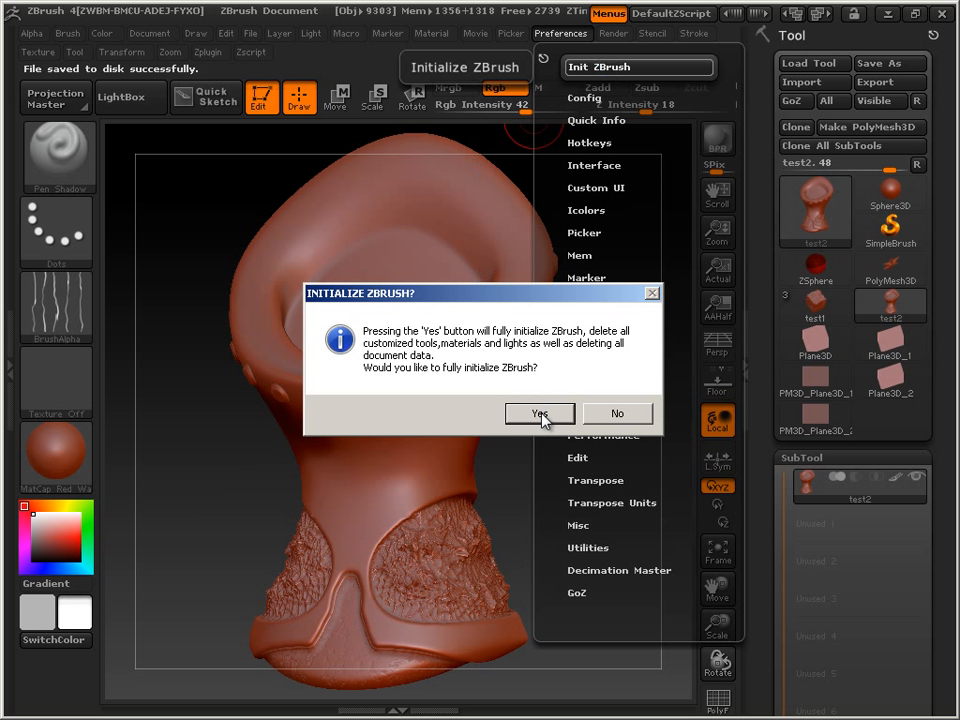
click(544, 355)
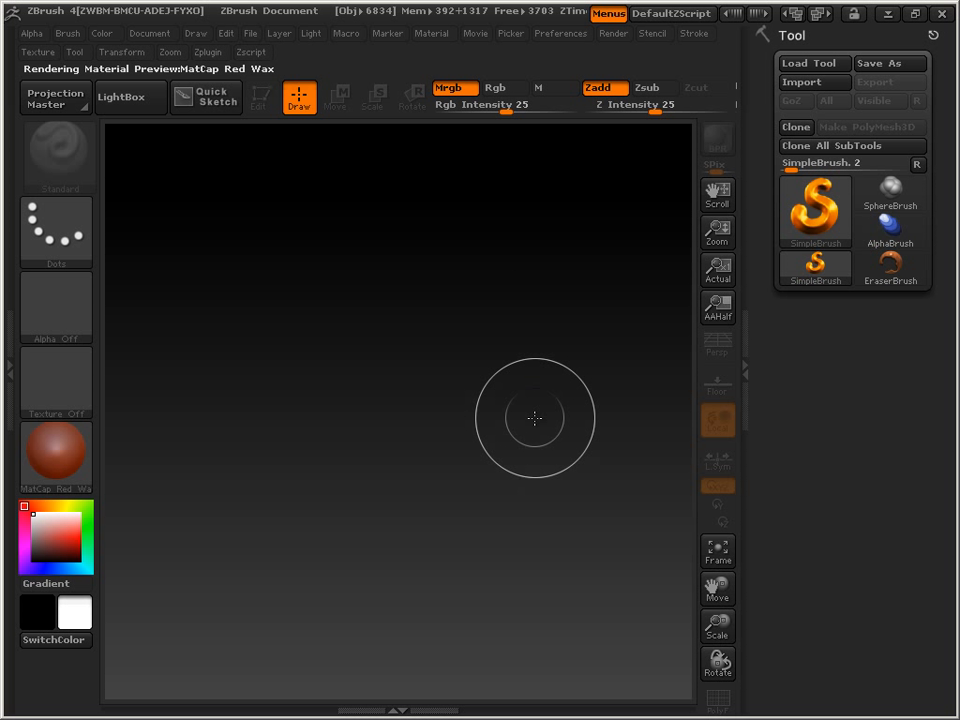
Load the ZTool test2.ZTL from the _Blender to Zbrush folder.
click(818, 64)
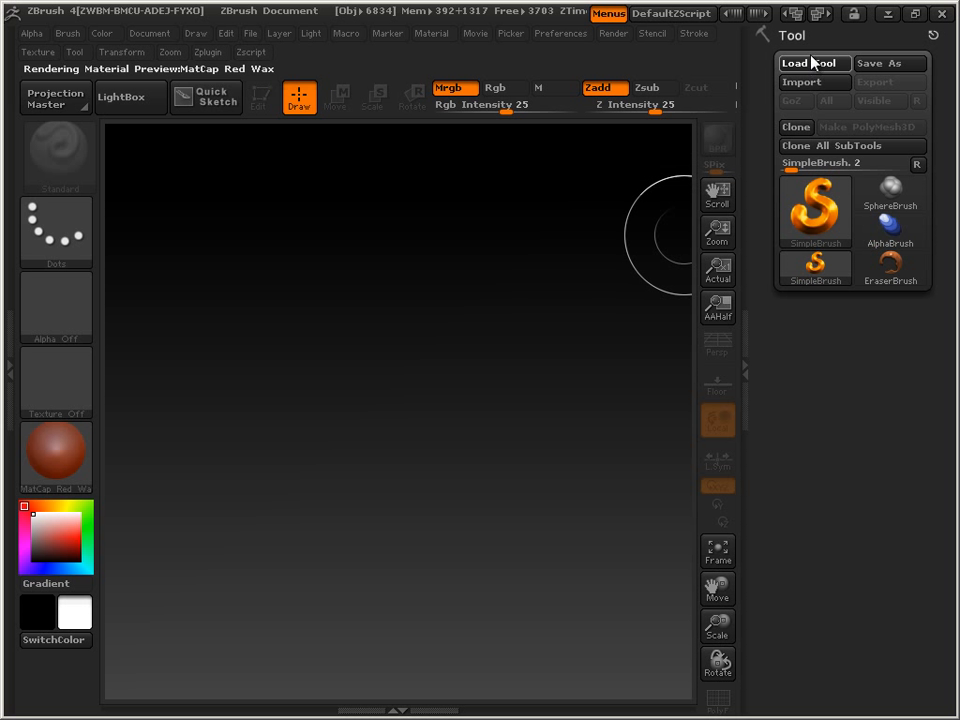
click(292, 124)
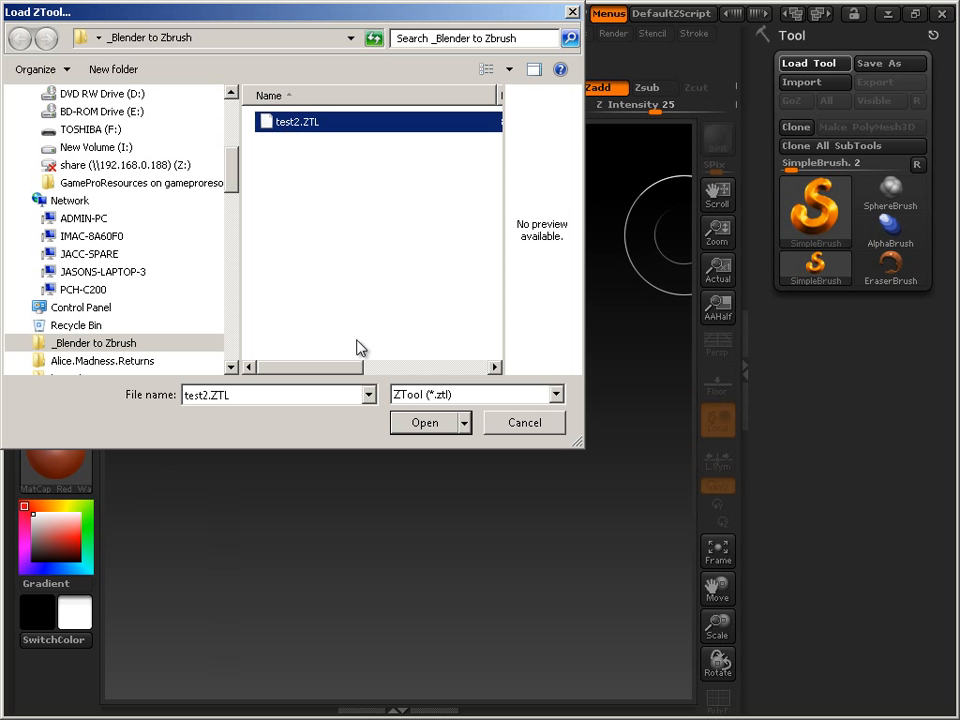
click(423, 423)
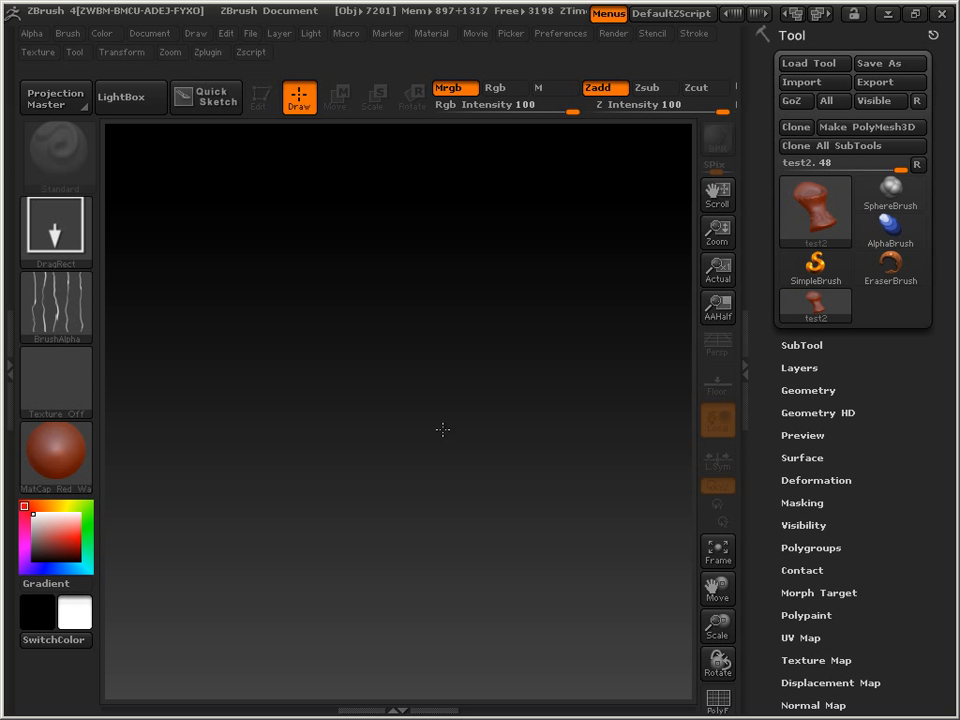
Draw the test2 model near the middle of the empty canvas and enter edit mode.
drag(436, 410, 394, 621)
click(271, 102)
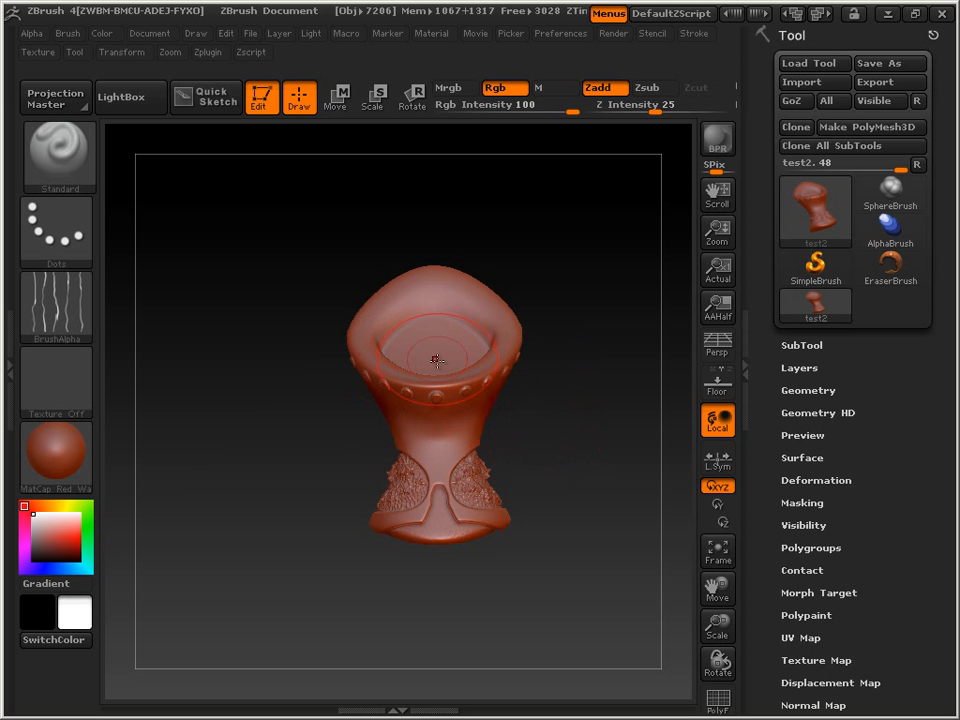
drag(591, 306, 521, 246)
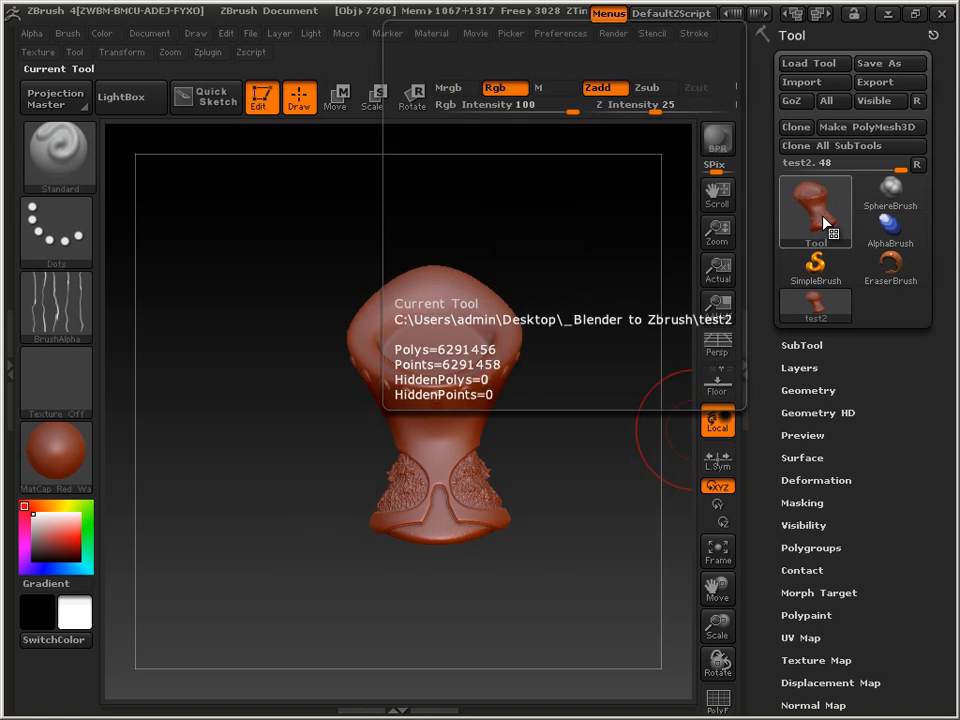
Switch the active tool to Helix3D, to PolyMesh3D, and finally to Circle3D.
click(826, 222)
click(643, 313)
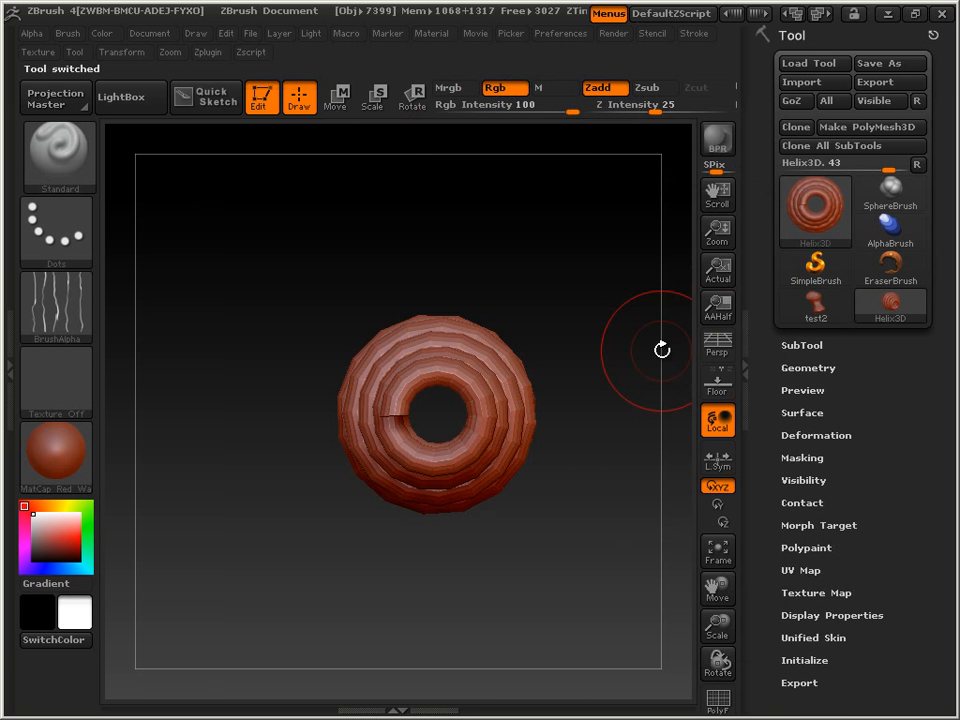
click(815, 212)
click(420, 304)
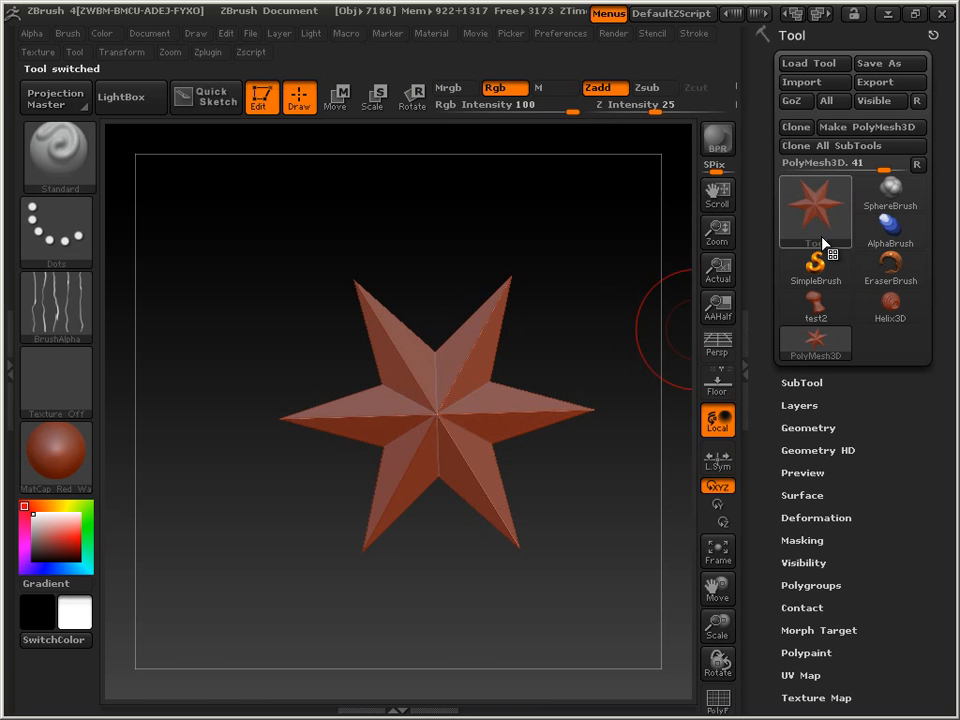
click(822, 238)
click(374, 336)
Switch out of edit mode to the SphereBrush, paint strokes over and around the circle, and clear the layer.
click(886, 195)
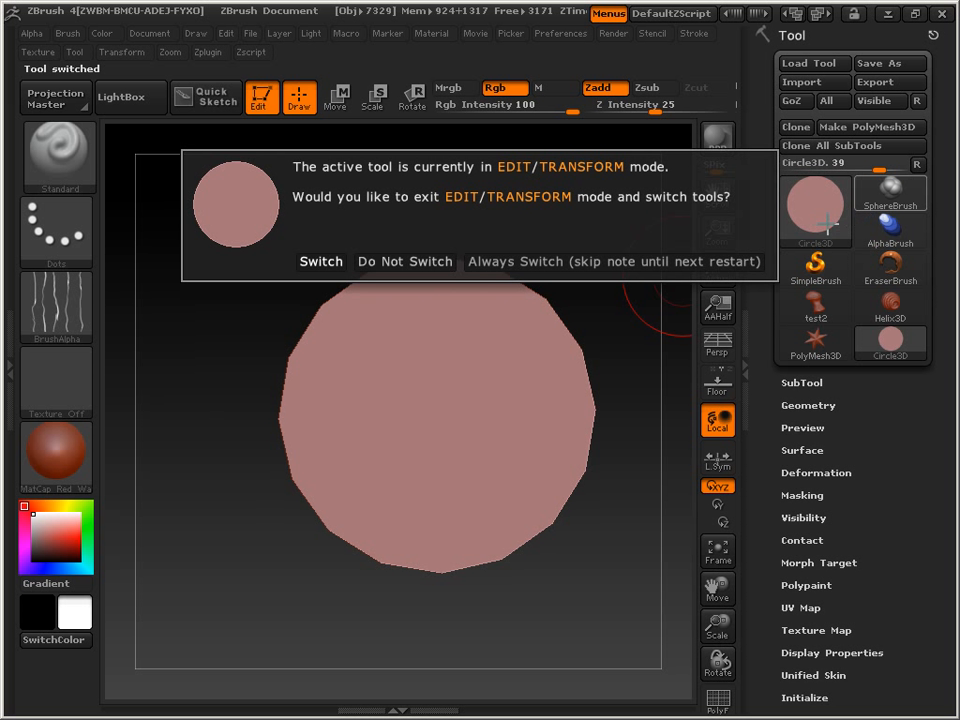
click(311, 261)
mouse_move(654, 253)
mouse_down()
mouse_move(343, 546)
mouse_move(300, 345)
mouse_up()
mouse_move(461, 415)
mouse_down()
mouse_move(279, 510)
mouse_move(632, 409)
mouse_move(430, 397)
mouse_move(300, 330)
mouse_move(437, 274)
mouse_move(429, 375)
mouse_move(484, 312)
mouse_up()
mouse_move(474, 436)
mouse_down()
mouse_move(469, 479)
mouse_move(405, 471)
mouse_move(409, 604)
mouse_move(396, 606)
mouse_up()
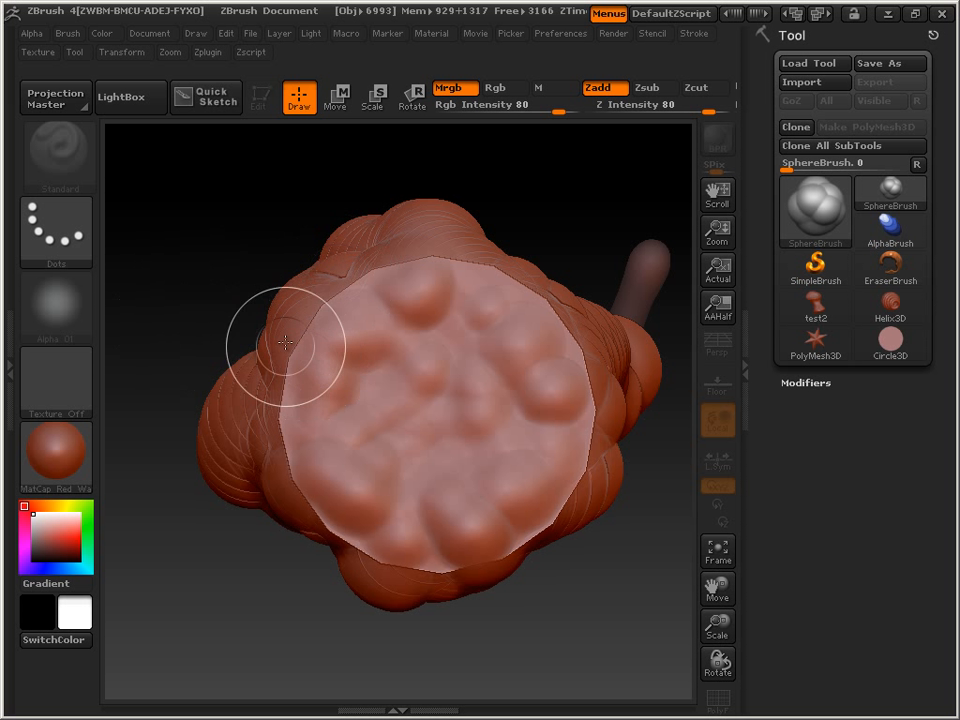
click(279, 34)
click(332, 216)
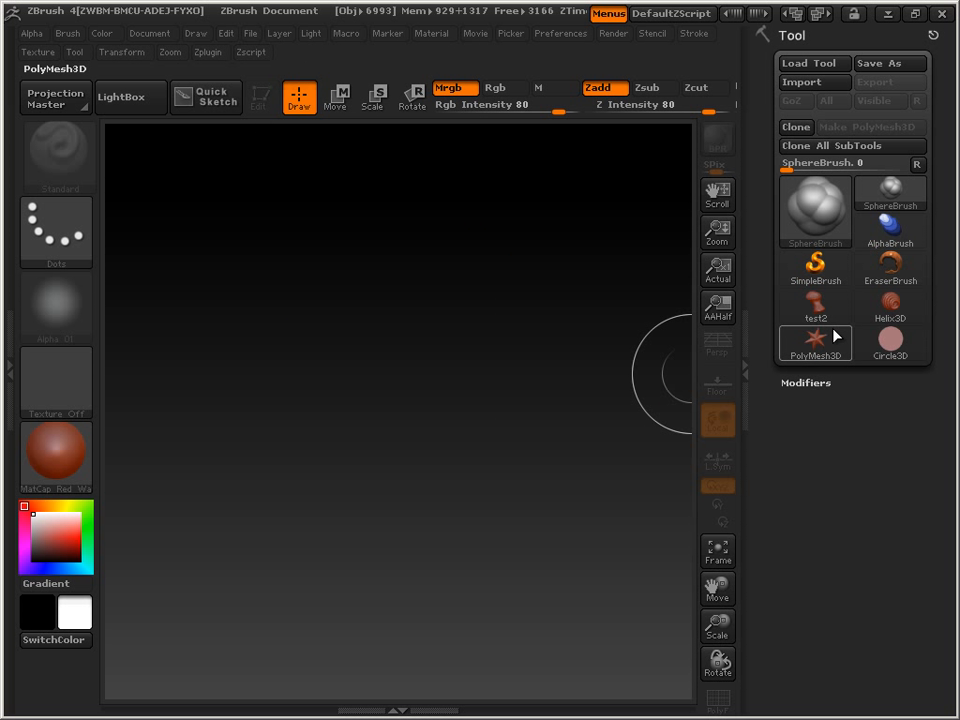
Draw the test2 model in the middle of the empty canvas and enter edit mode.
click(816, 305)
drag(429, 437, 470, 600)
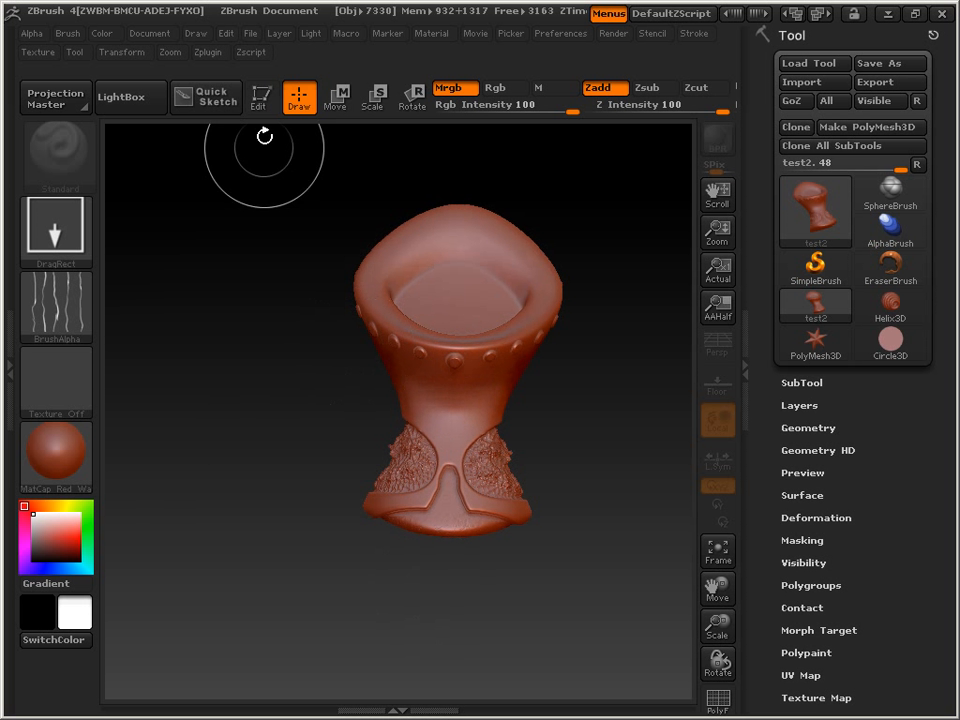
click(259, 97)
Inspect the test2 model from the side, up close and from the front by rotating, moving and scaling it.
mouse_move(259, 459)
mouse_down()
mouse_move(203, 509)
mouse_move(267, 513)
mouse_up()
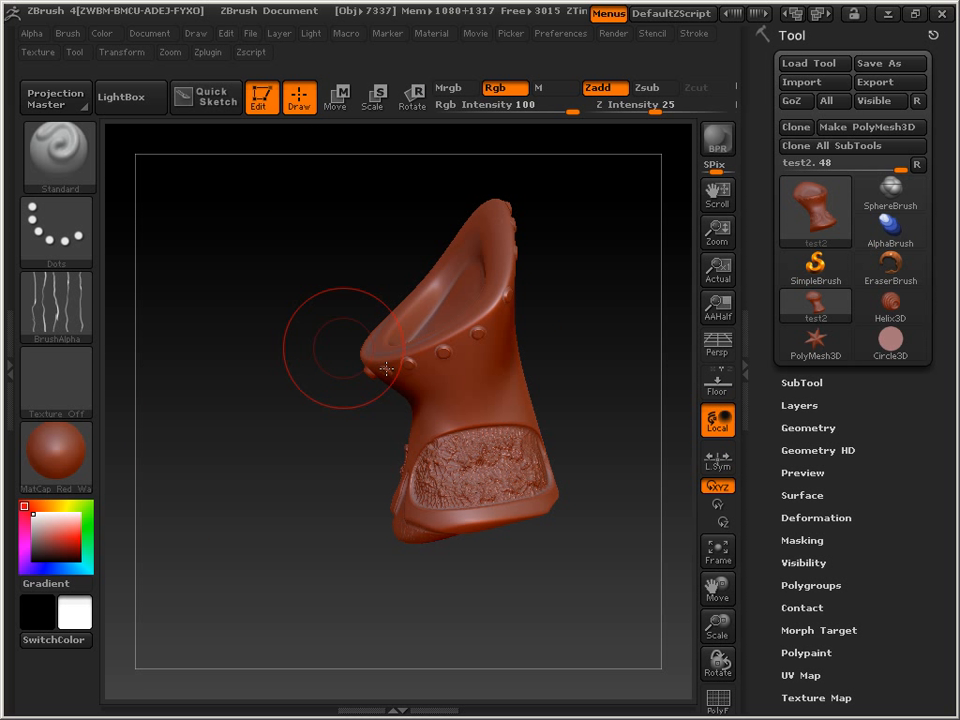
drag(612, 402, 669, 418)
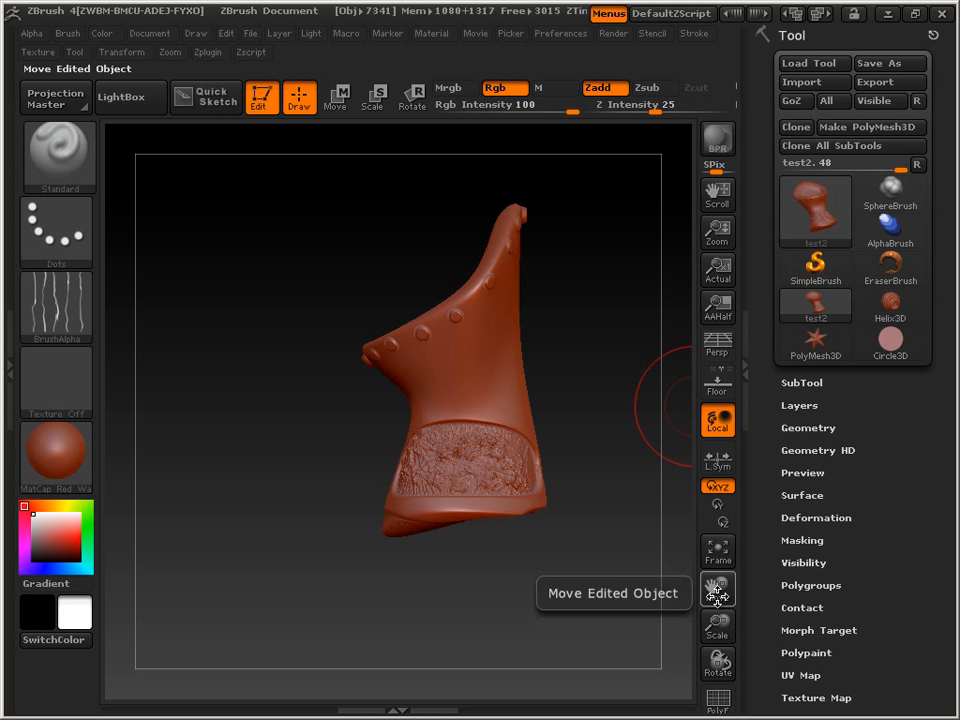
drag(718, 590, 684, 574)
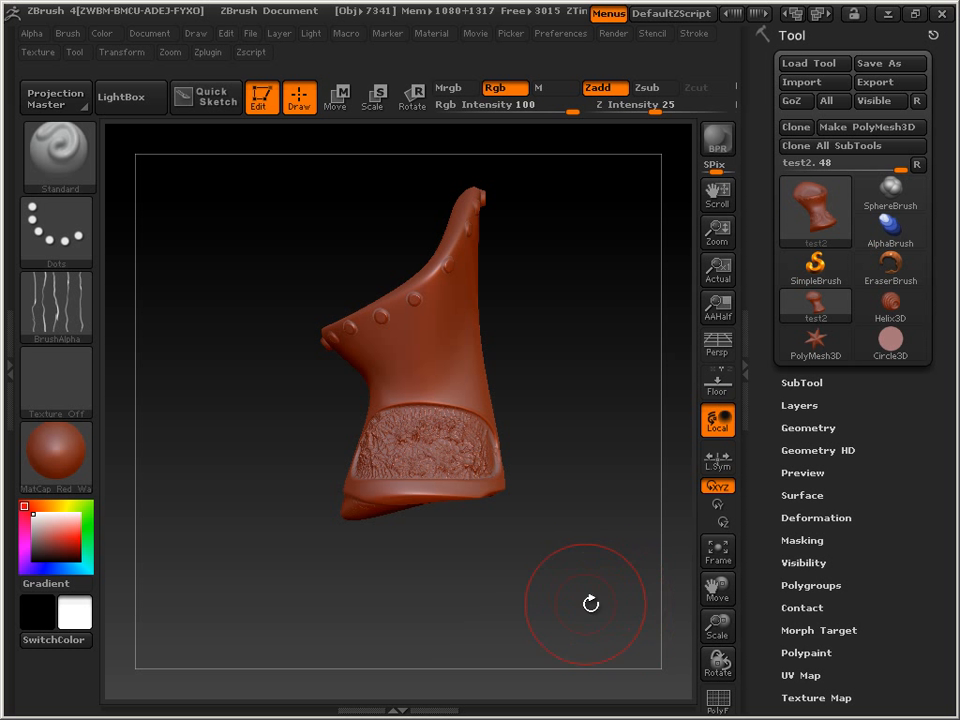
drag(719, 628, 703, 707)
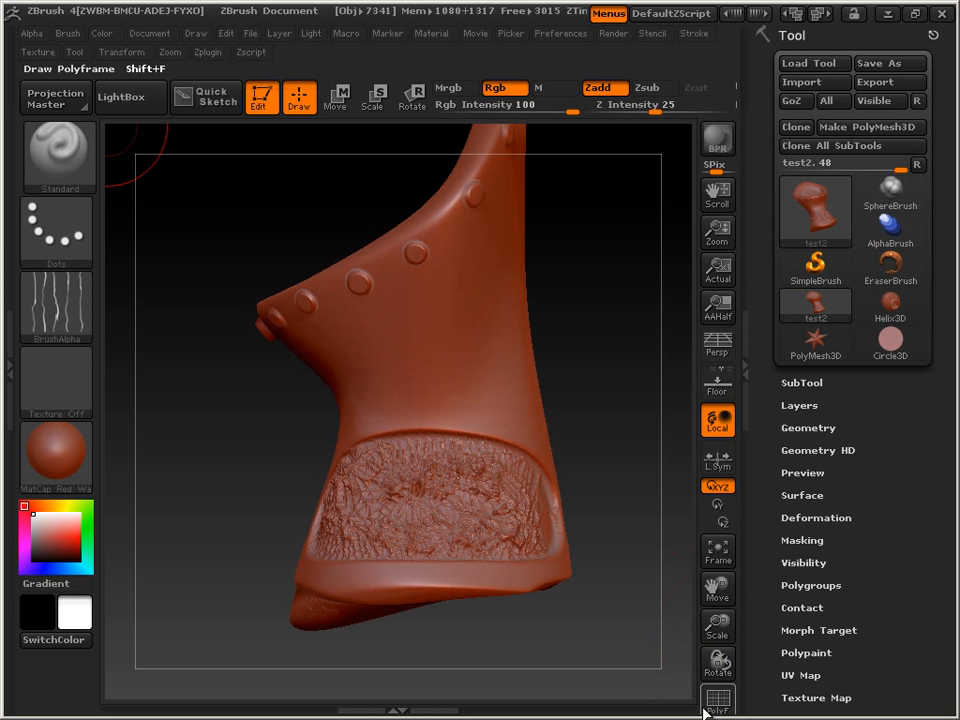
drag(714, 583, 693, 668)
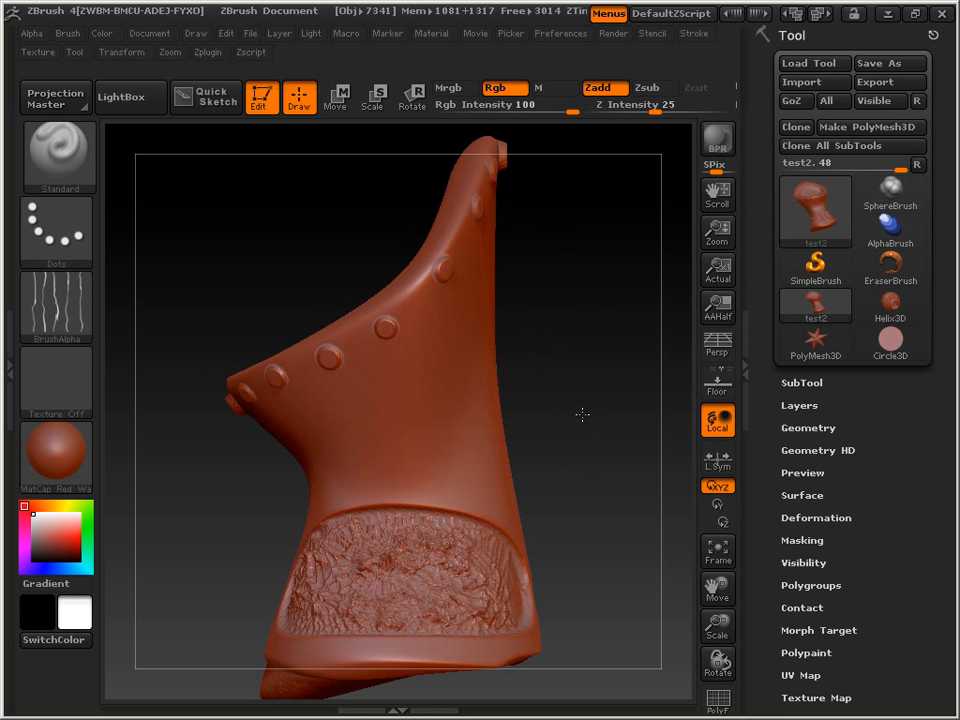
drag(581, 414, 690, 240)
mouse_move(611, 318)
mouse_down()
mouse_move(583, 399)
mouse_move(594, 396)
mouse_move(594, 377)
mouse_move(506, 360)
mouse_up()
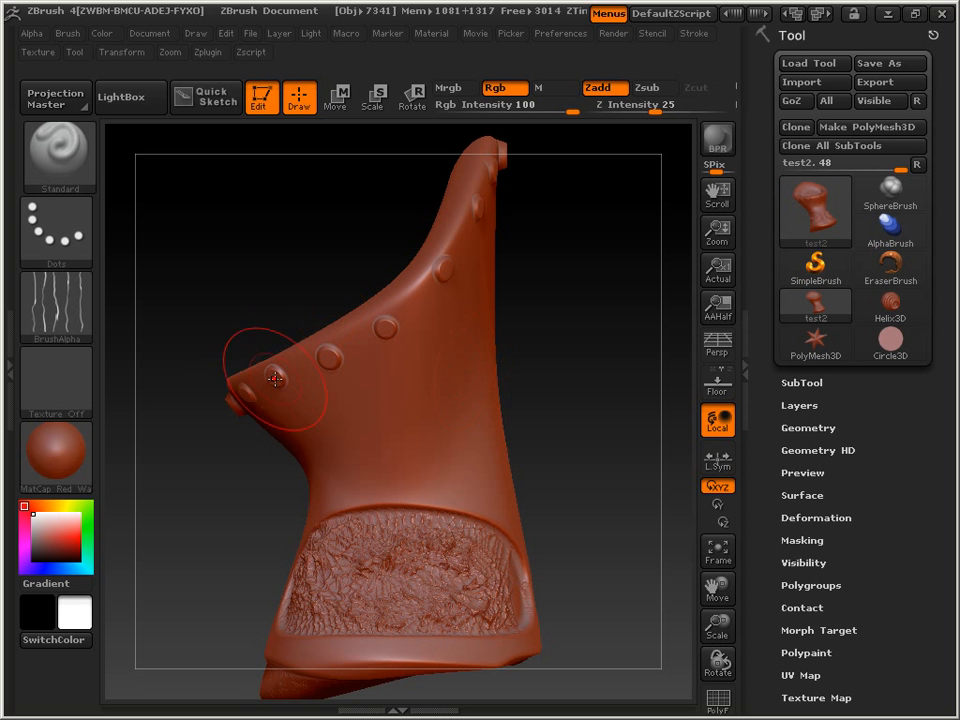
drag(555, 399, 630, 435)
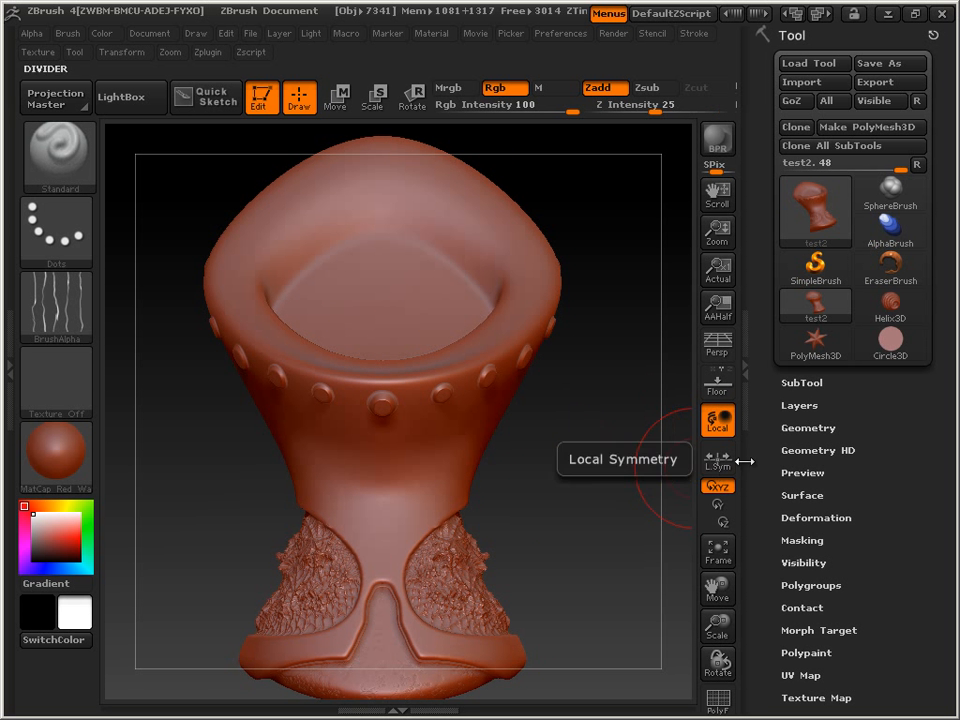
Open the Geometry settings of the test2 tool and view the model from a lower front angle.
click(805, 428)
drag(760, 467, 759, 424)
mouse_move(638, 505)
mouse_down()
mouse_move(579, 467)
mouse_move(585, 455)
mouse_up()
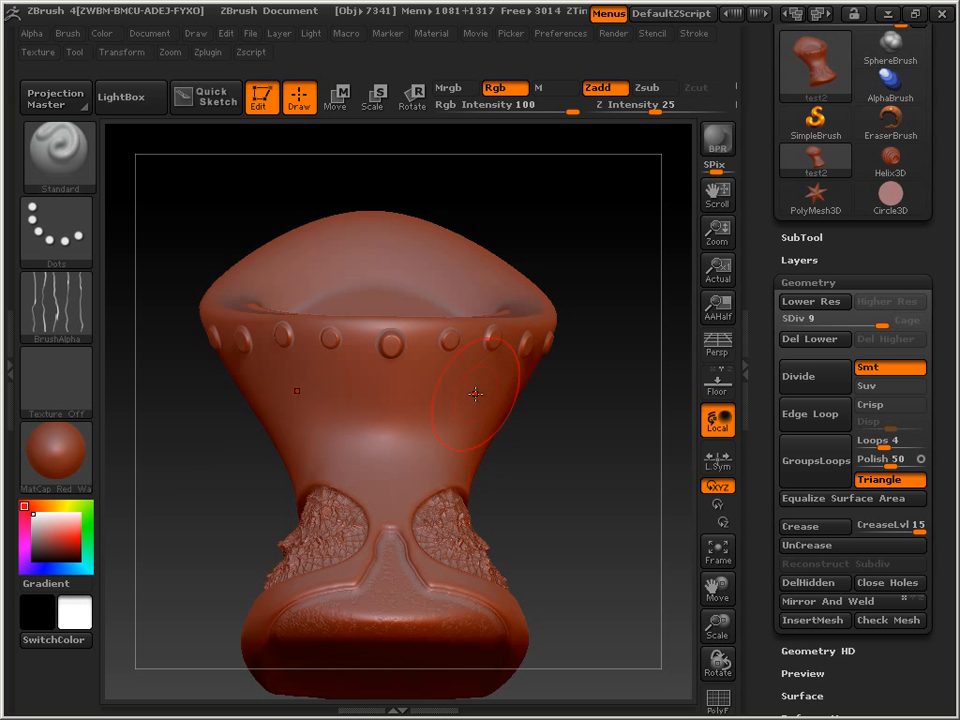
drag(579, 438, 551, 454)
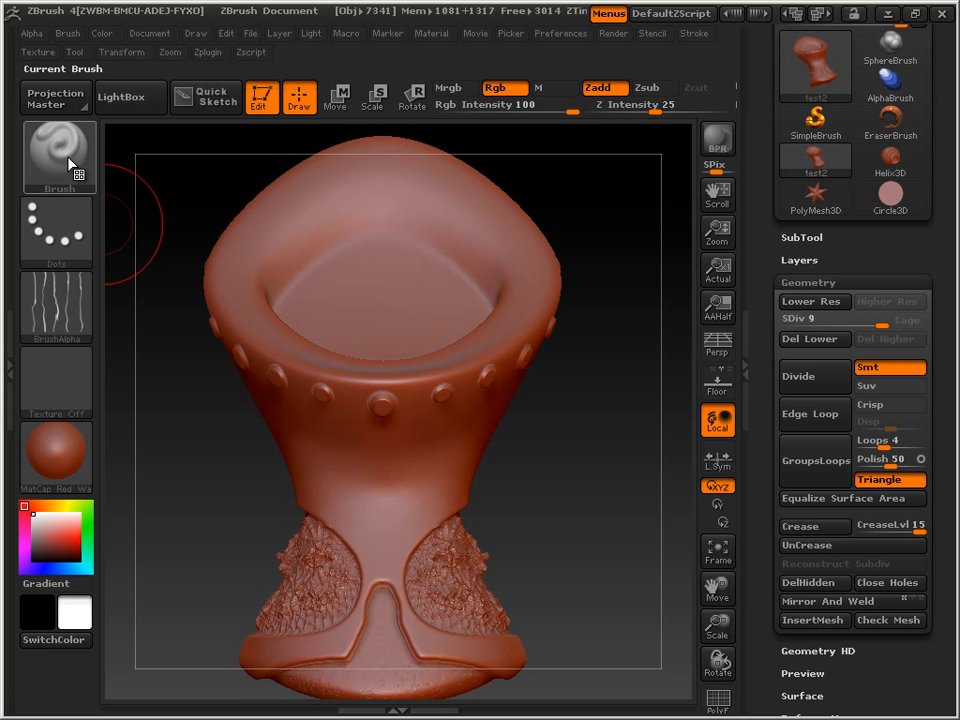
Set MaskRect as the active masking brush and mask a horizontal band across the model's narrow middle.
click(72, 168)
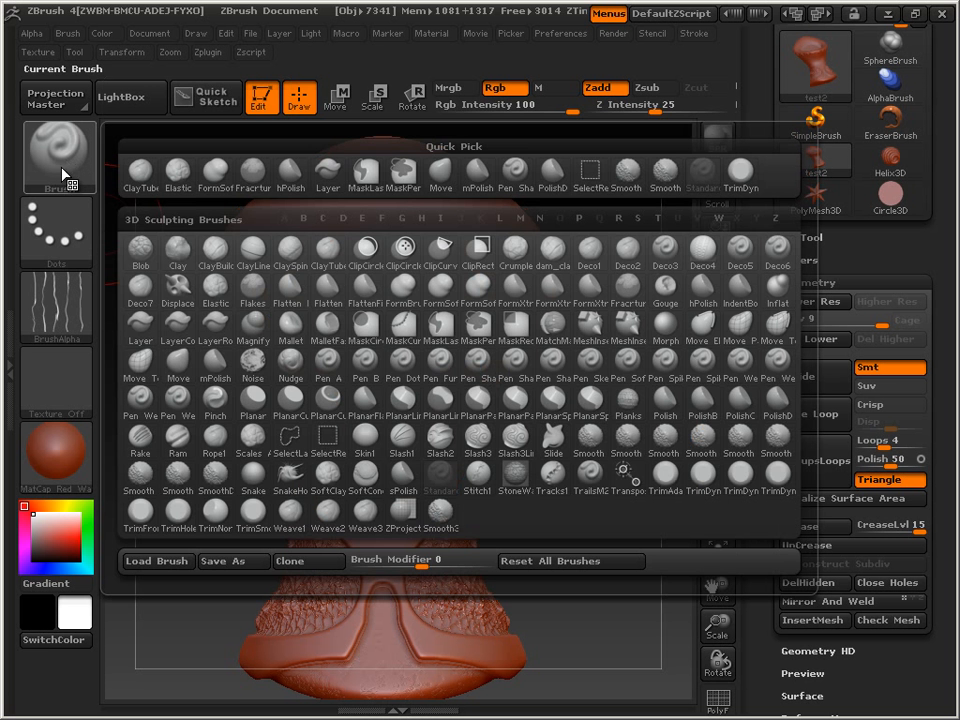
click(519, 331)
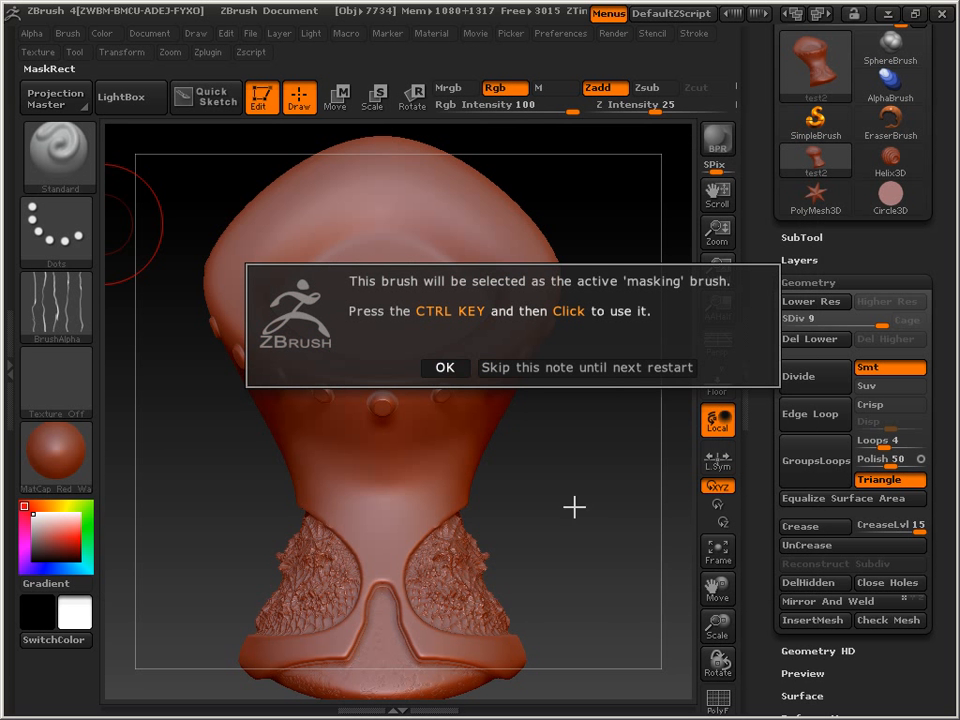
click(459, 367)
mouse_move(520, 430)
mouse_down()
mouse_move(555, 467)
mouse_move(546, 401)
mouse_move(564, 409)
mouse_move(448, 437)
mouse_move(174, 446)
mouse_up()
key(ctrl)
mouse_move(576, 459)
mouse_down()
mouse_move(476, 484)
mouse_move(317, 446)
mouse_move(498, 434)
mouse_move(506, 456)
mouse_up()
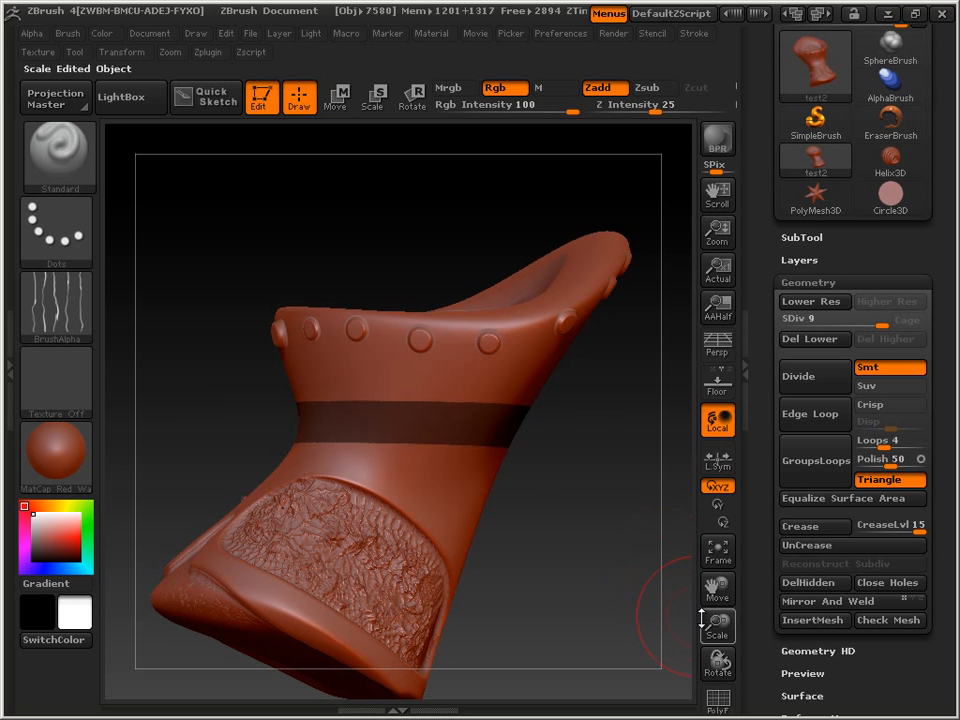
Turn on the polyframe display and check the mesh lines around the masked band.
click(724, 705)
drag(583, 543, 557, 388)
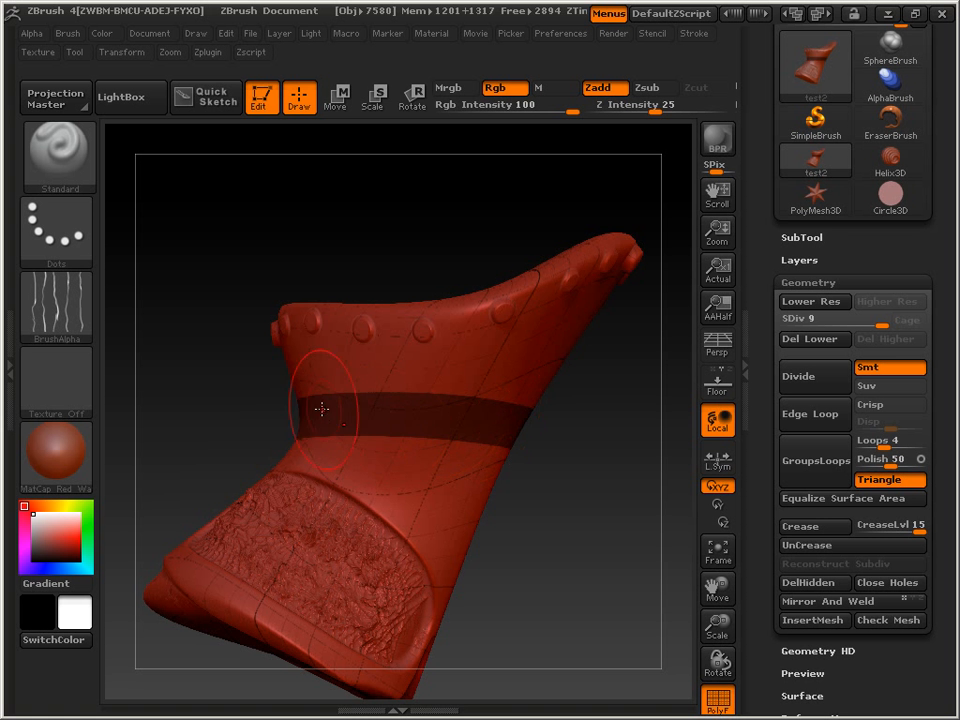
drag(539, 527, 444, 445)
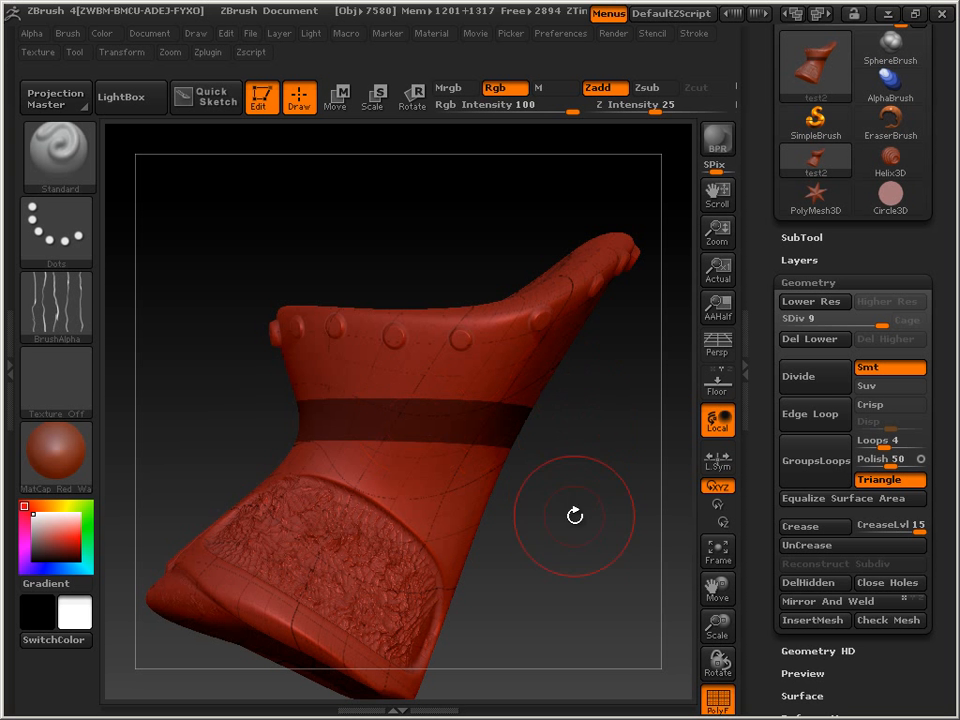
mouse_move(575, 515)
mouse_down()
mouse_move(564, 523)
mouse_move(573, 507)
mouse_up()
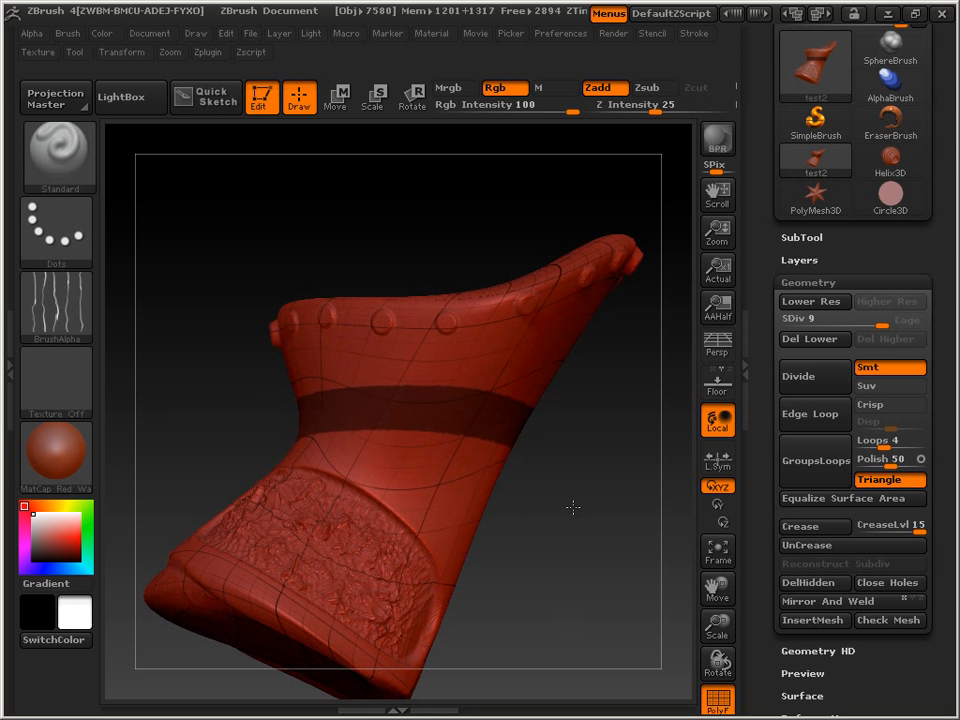
Open the Masking settings of the test2 tool.
drag(757, 678, 765, 425)
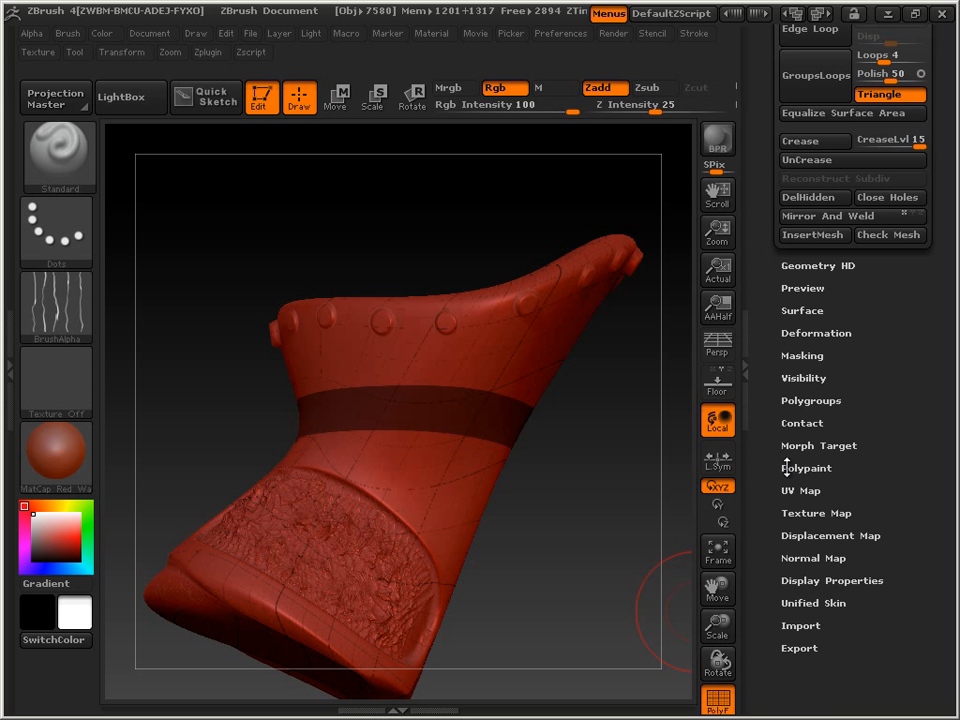
drag(783, 506, 796, 375)
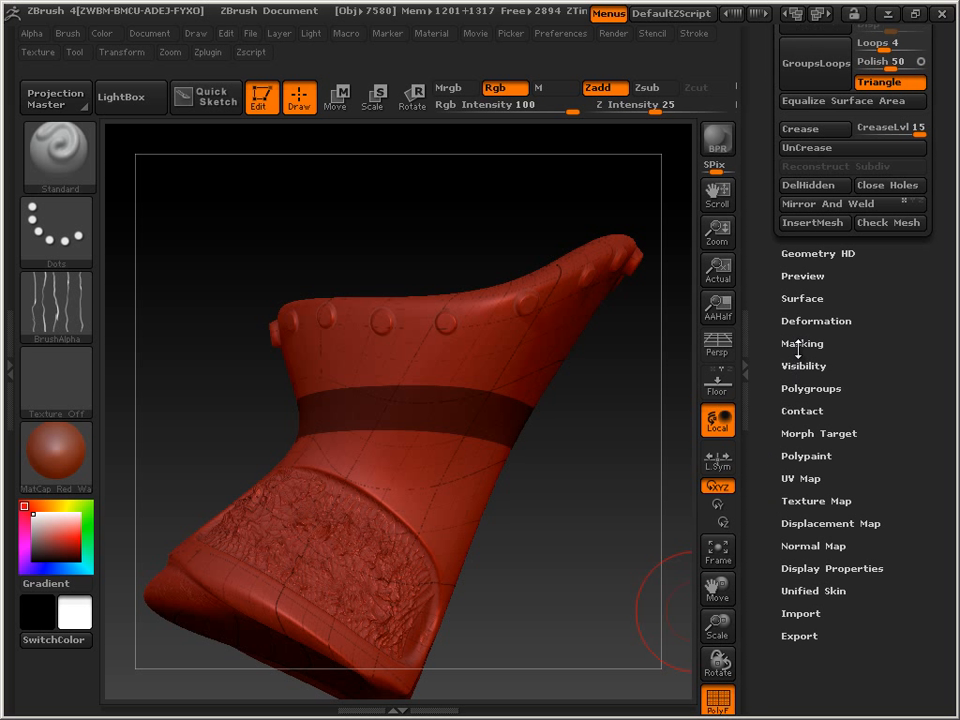
click(798, 343)
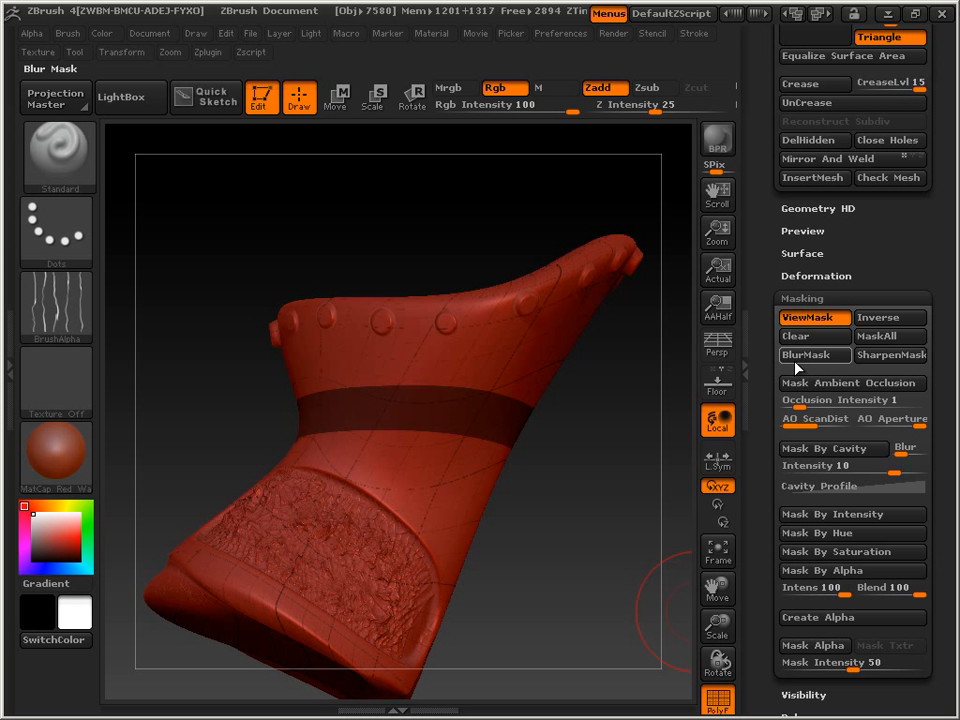
Set MaskPen as the active masking brush and clear the rectangular mask.
click(70, 153)
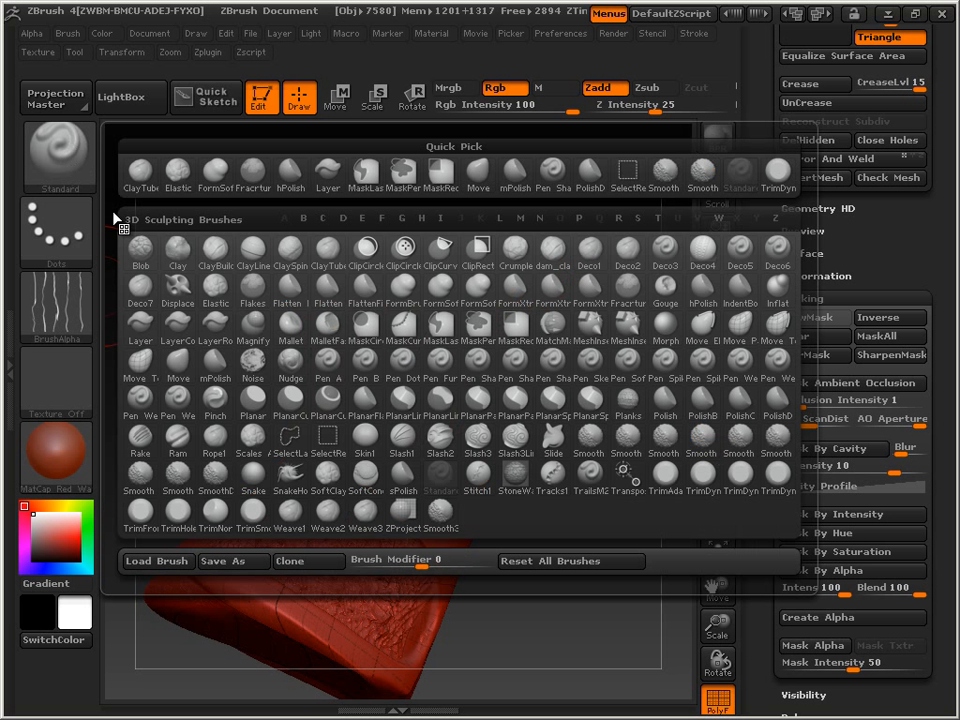
click(481, 338)
click(408, 372)
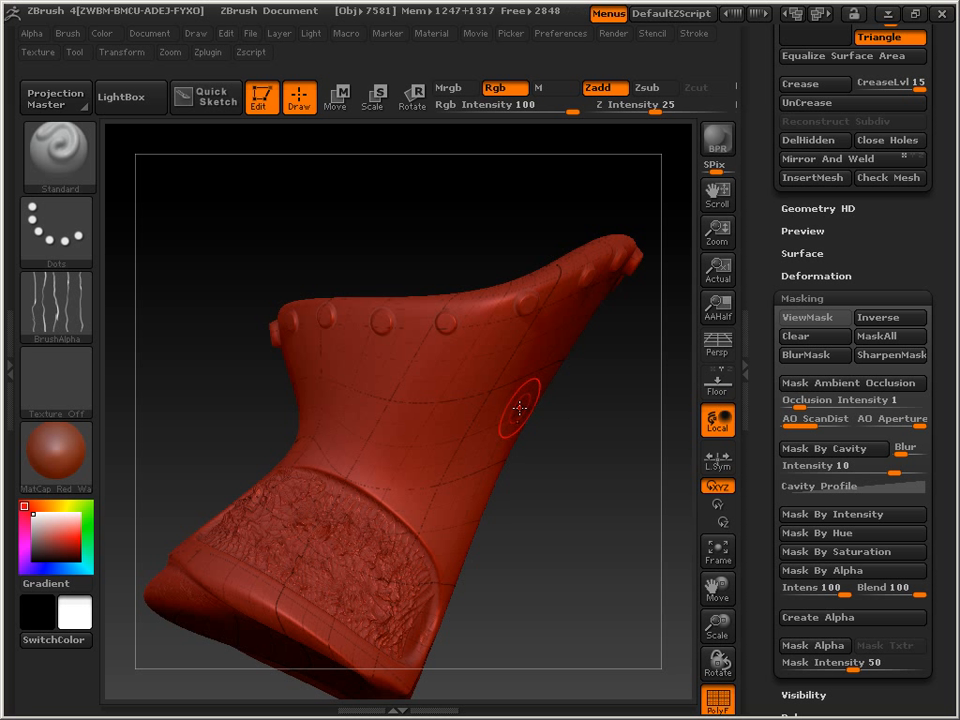
Paint a freehand mask band around the model's narrow middle with the MaskPen brush.
key(ctrl)
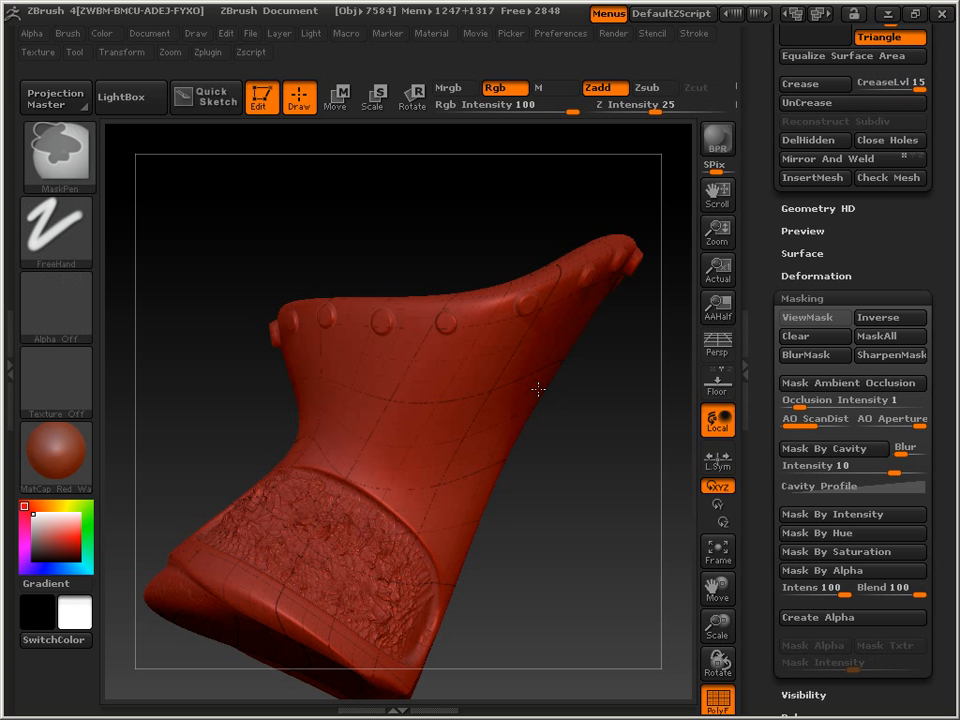
mouse_move(513, 397)
ctrl+mouse_down()
mouse_move(432, 418)
mouse_move(348, 408)
ctrl+mouse_up()
mouse_move(276, 398)
mouse_down()
mouse_move(589, 477)
mouse_move(461, 471)
mouse_move(617, 411)
mouse_move(539, 390)
mouse_up()
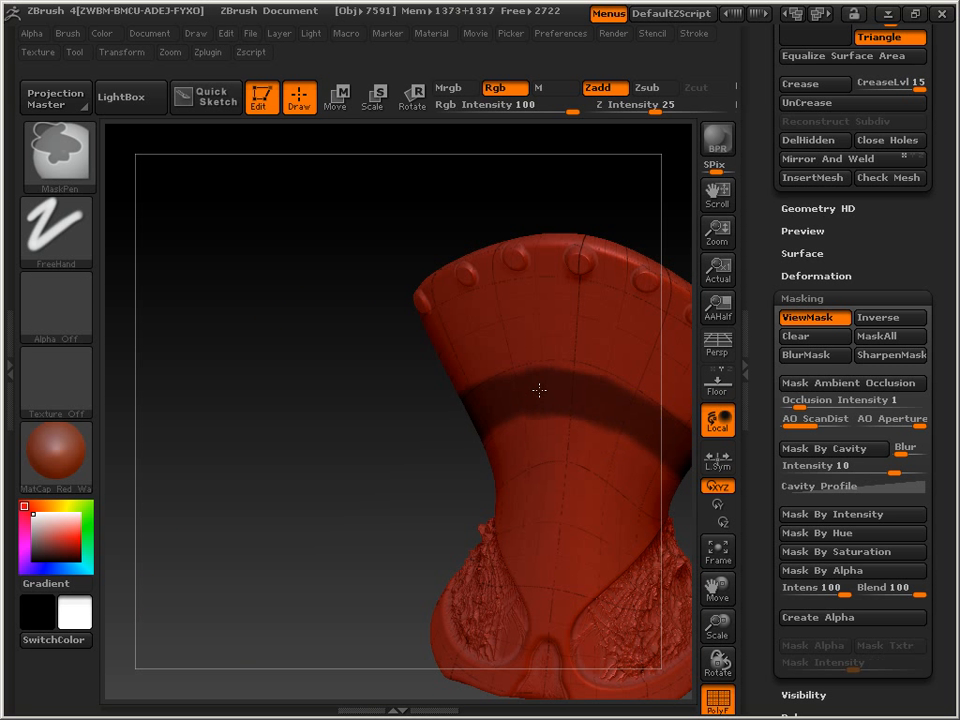
mouse_move(300, 460)
mouse_down()
mouse_move(384, 467)
mouse_move(561, 446)
mouse_move(580, 435)
mouse_up()
Blur the freehand mask band, sharpen its edges, and check it from several sides.
click(823, 363)
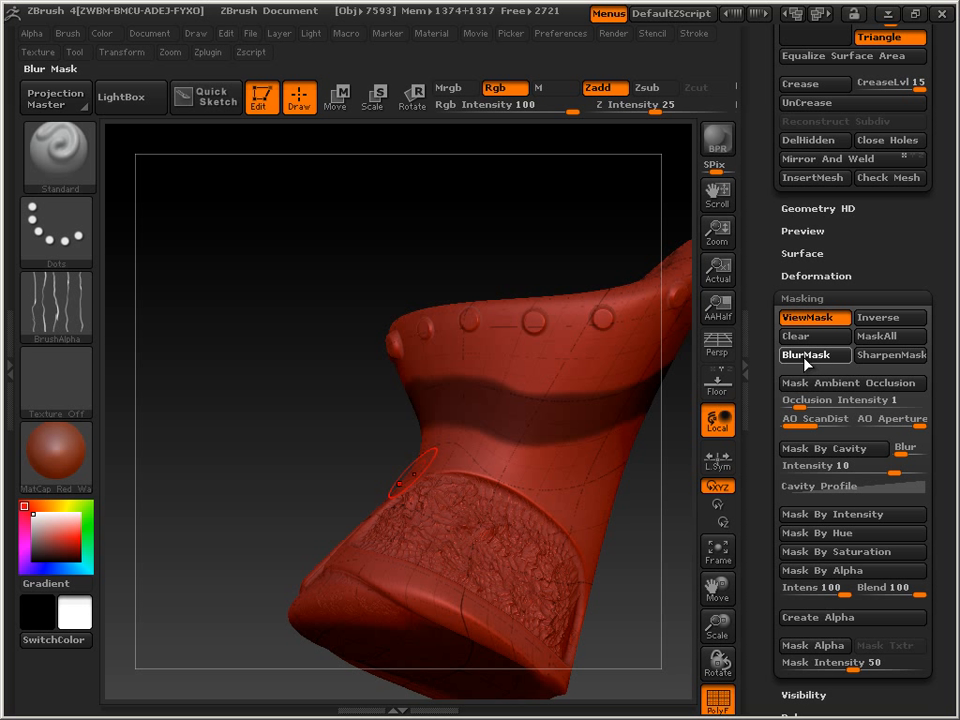
click(801, 362)
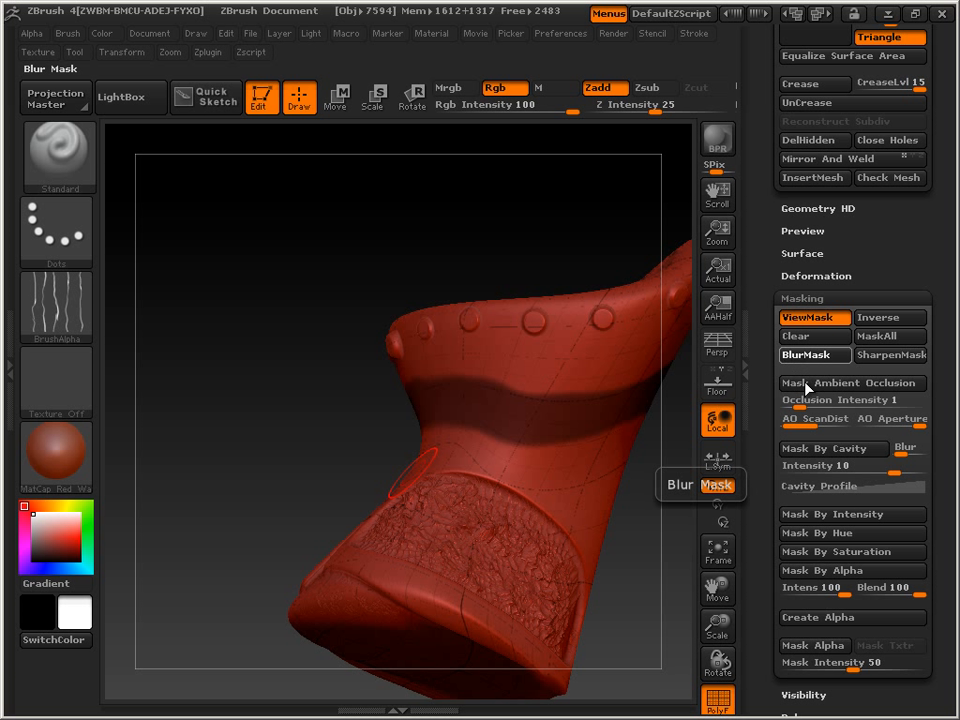
click(889, 358)
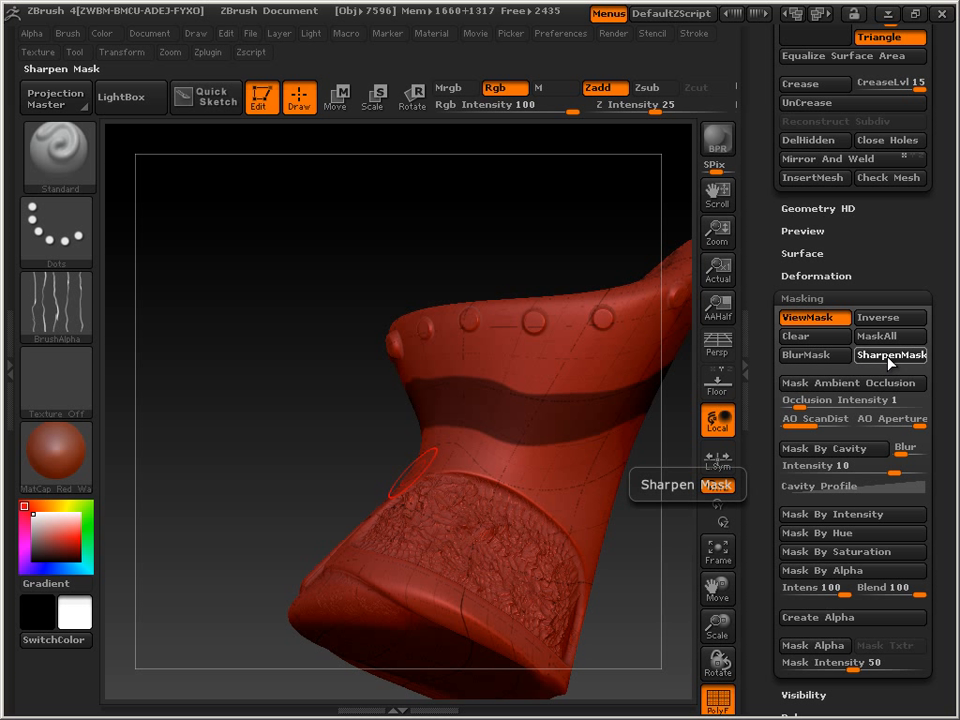
mouse_move(690, 388)
mouse_down()
mouse_move(566, 495)
mouse_move(563, 387)
mouse_up()
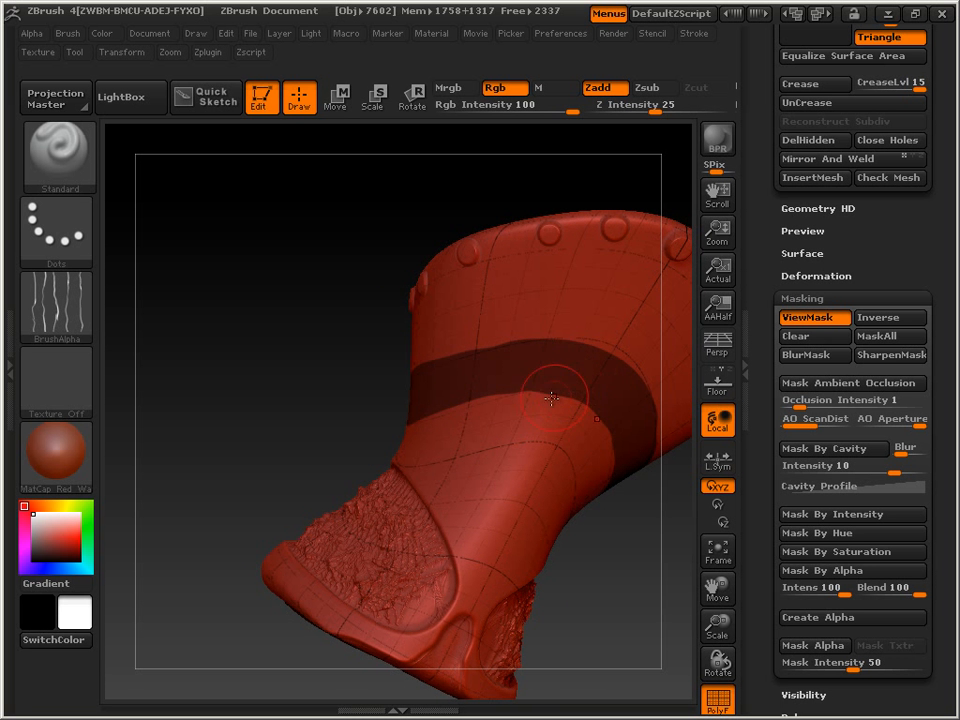
drag(273, 385, 560, 420)
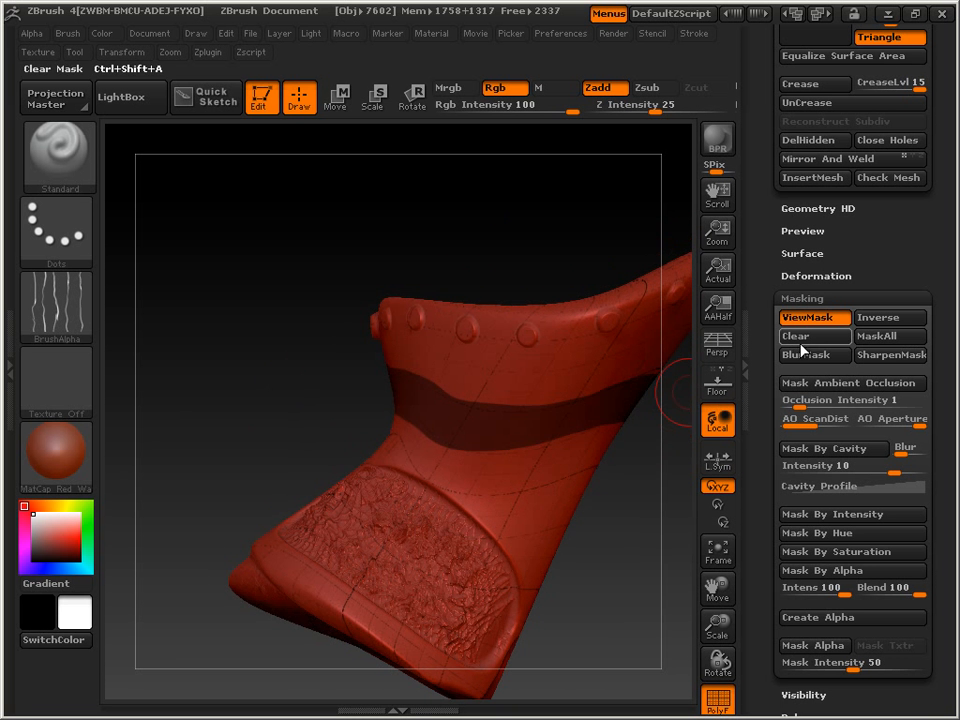
Clear the freehand mask from the model.
click(802, 343)
drag(300, 321, 287, 379)
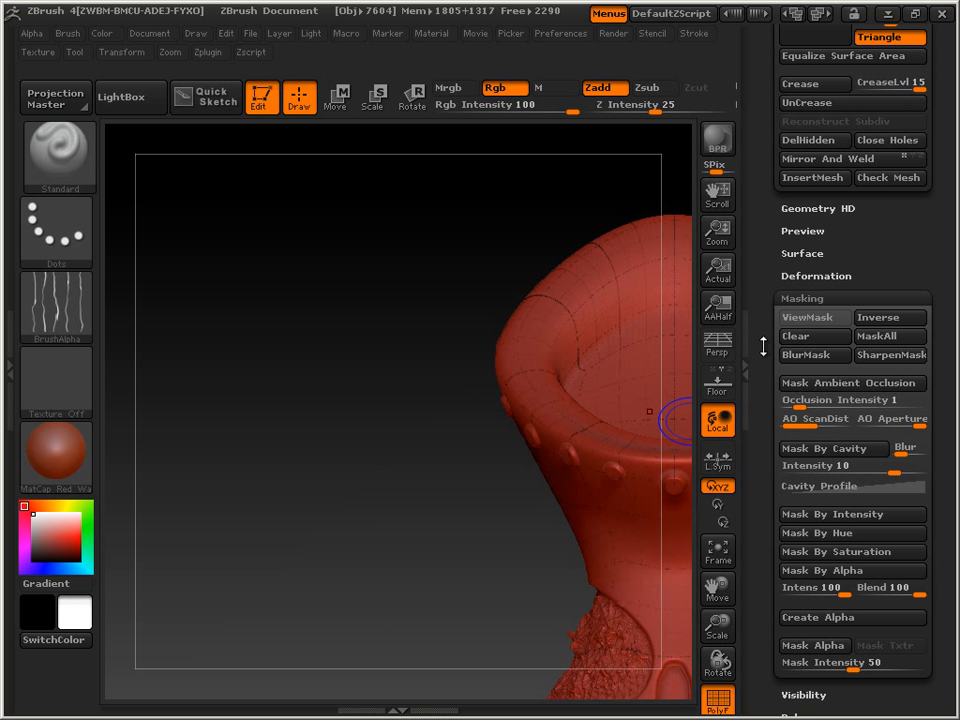
Lower the model's subdivision level to SDiv 1 and fit the mesh to the view.
scroll(774, 480, up, 5)
drag(880, 341, 761, 343)
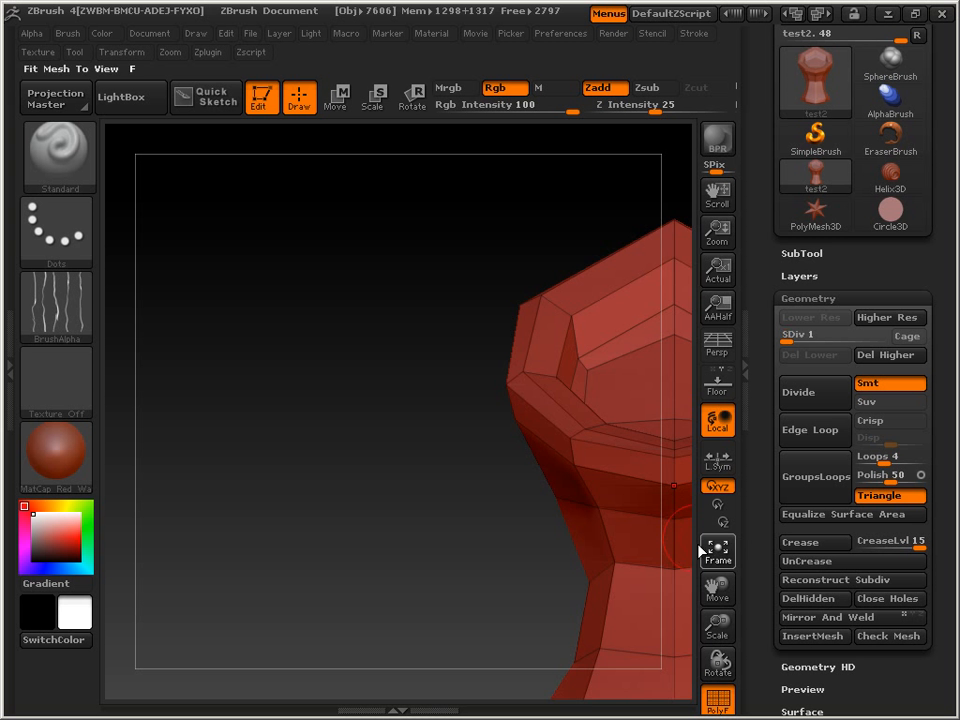
click(702, 549)
mouse_move(617, 555)
mouse_down()
mouse_move(615, 514)
mouse_move(553, 476)
mouse_up()
Set SelectLasso as the active selection brush and position the low-resolution model for a front view.
click(58, 165)
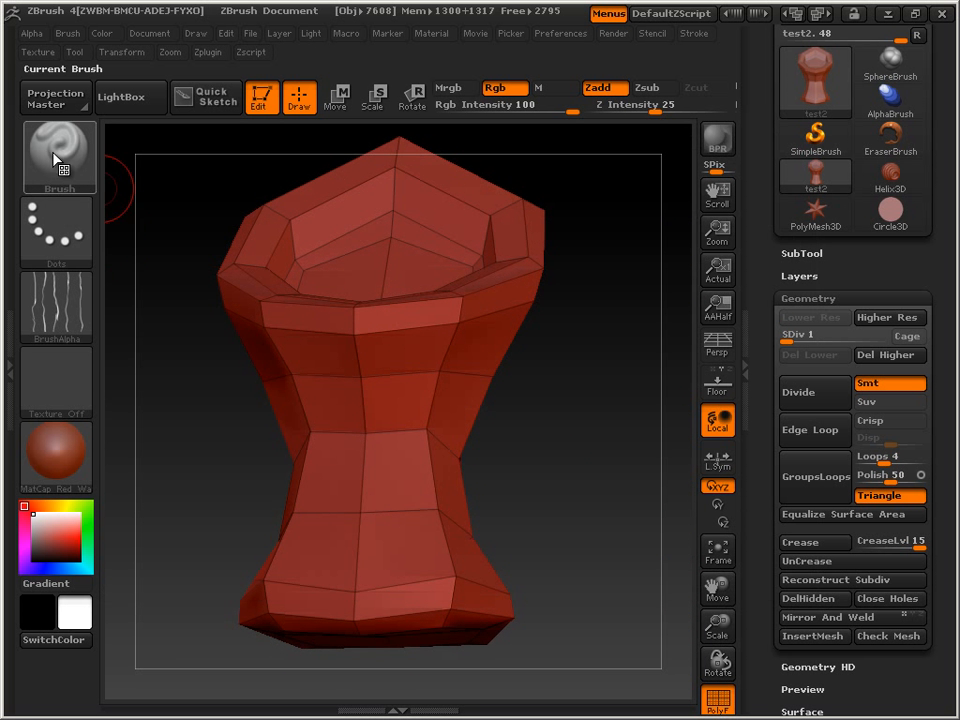
click(75, 150)
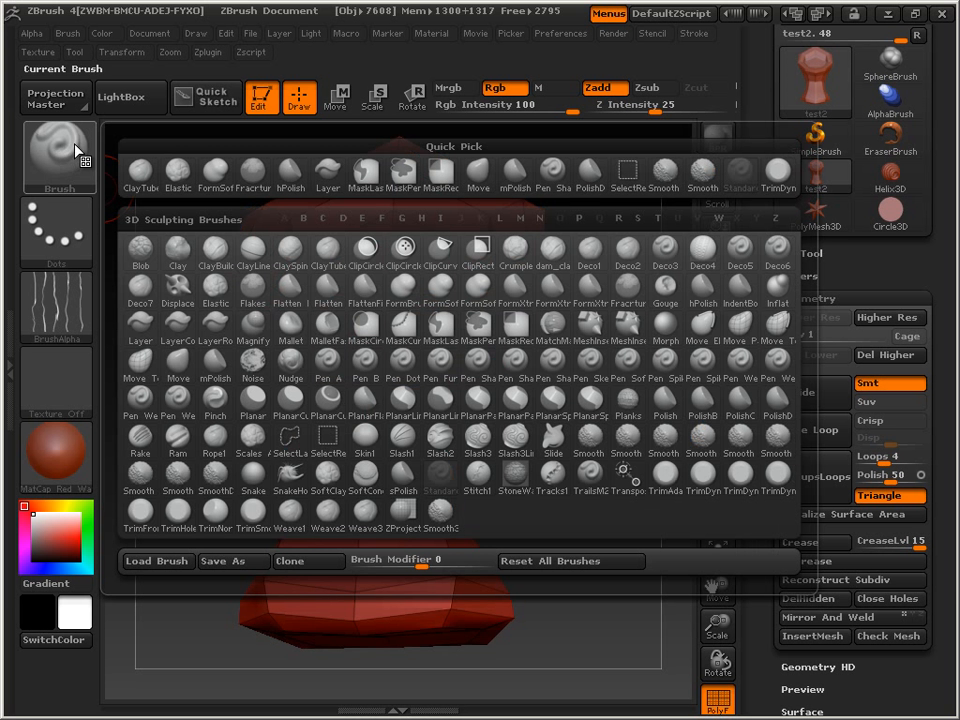
click(293, 440)
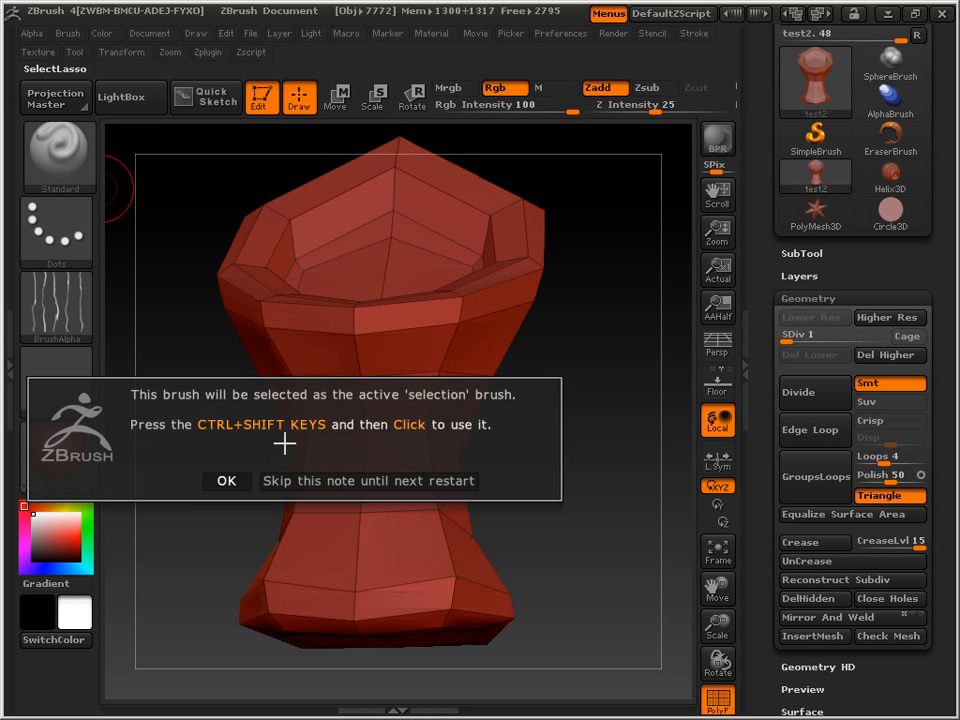
click(227, 478)
drag(531, 499, 640, 480)
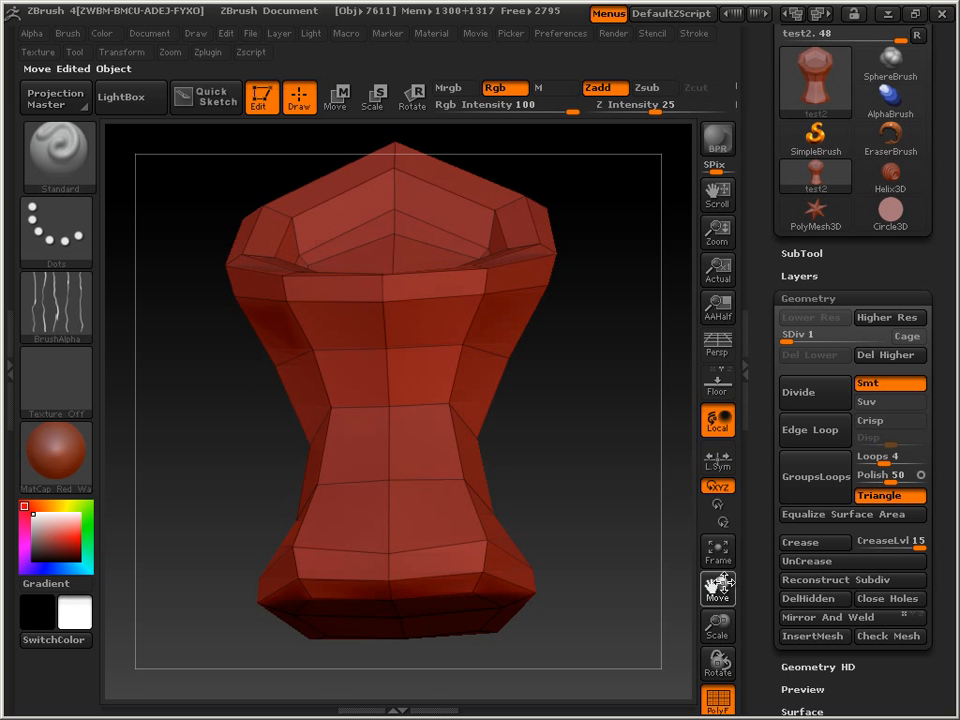
drag(723, 583, 731, 634)
drag(660, 600, 576, 528)
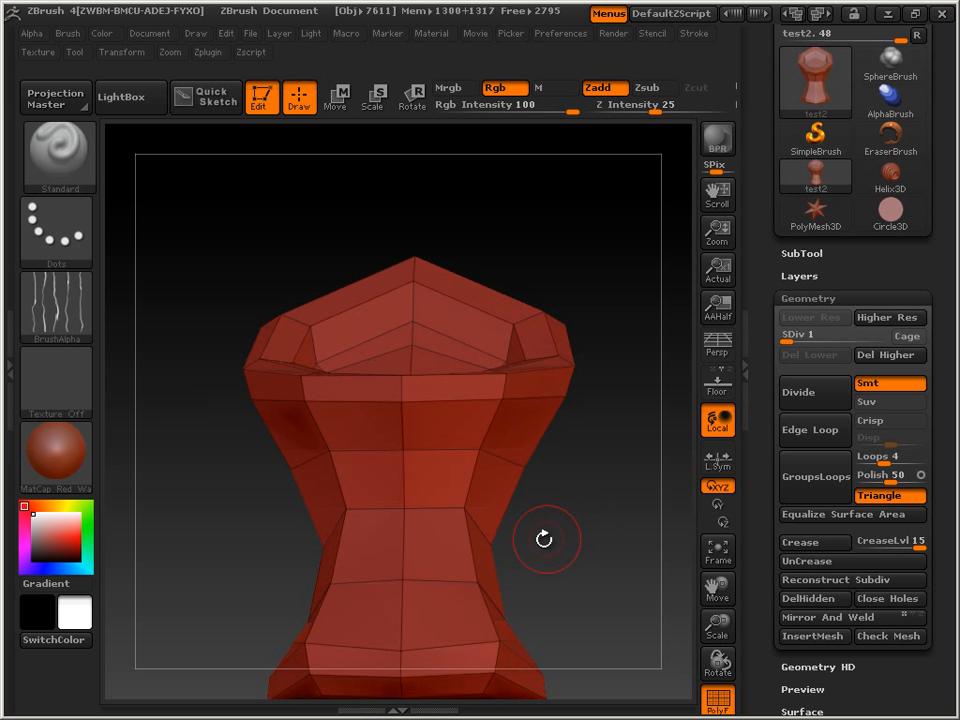
Isolate the model's upper rim with a lasso selection drawn around it and restore the full mesh.
key(ctrl+shift)
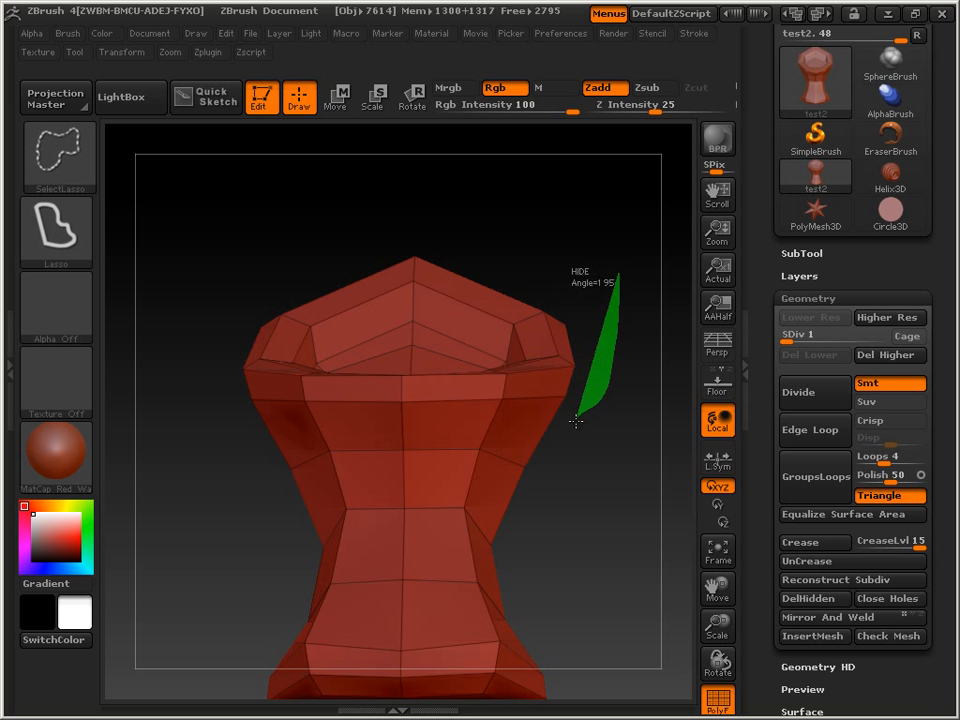
mouse_move(576, 421)
ctrl+shift+mouse_down()
mouse_move(506, 437)
mouse_move(396, 421)
mouse_move(260, 442)
mouse_move(129, 396)
mouse_move(161, 289)
mouse_move(304, 221)
mouse_move(503, 228)
ctrl+shift+mouse_up()
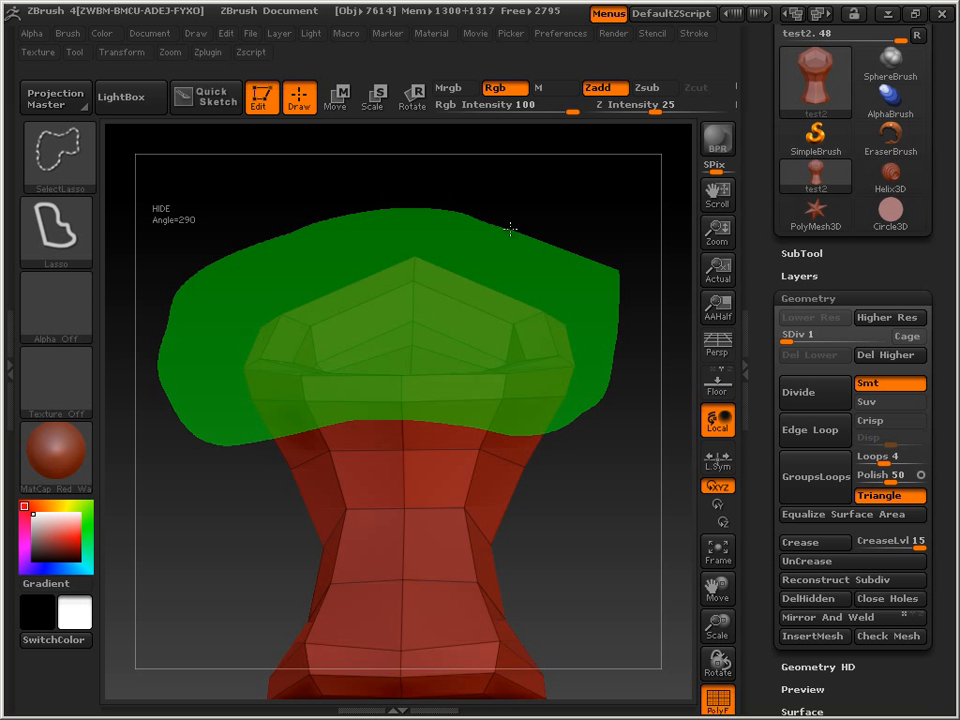
ctrl+shift+drag(510, 229, 498, 247)
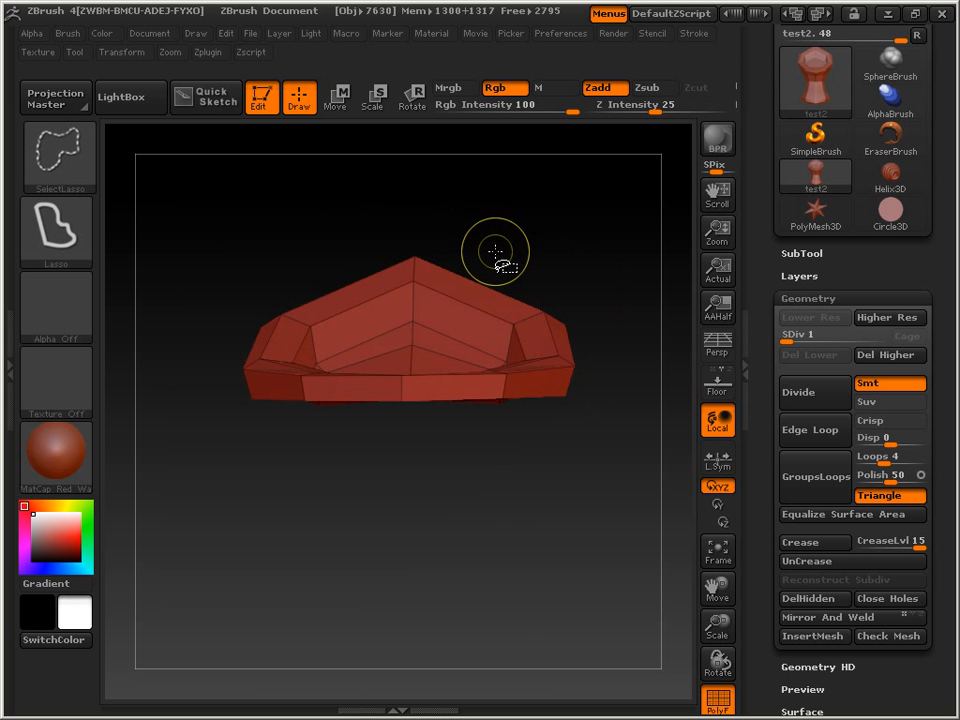
ctrl+shift+click(604, 278)
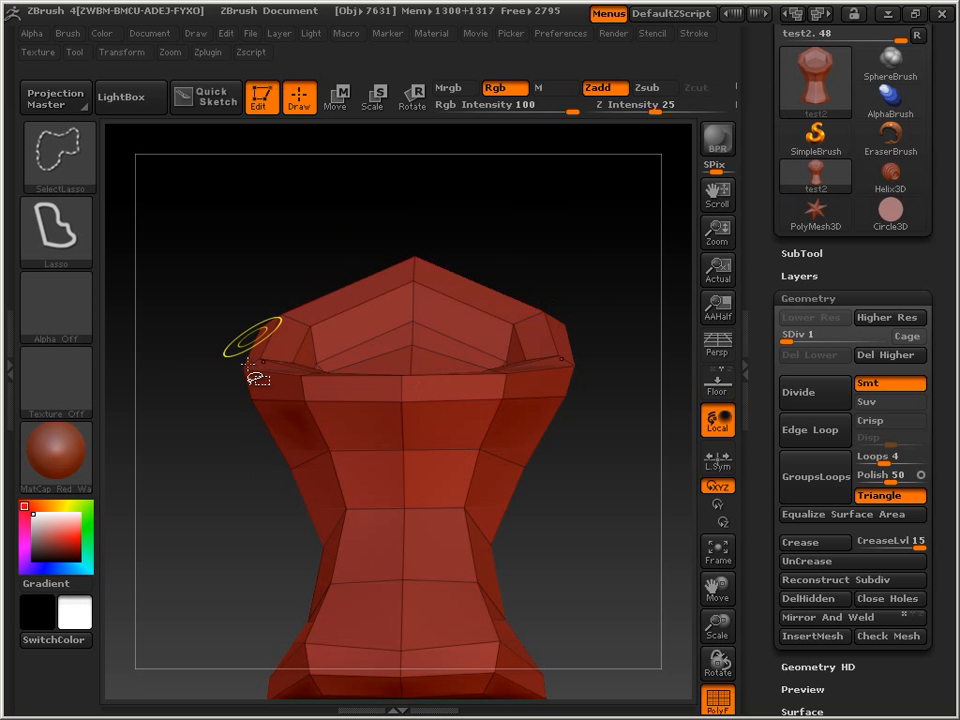
Reframe the model smaller, repeat the lasso isolation of its top section, and unhide the remaining polygons.
key(f)
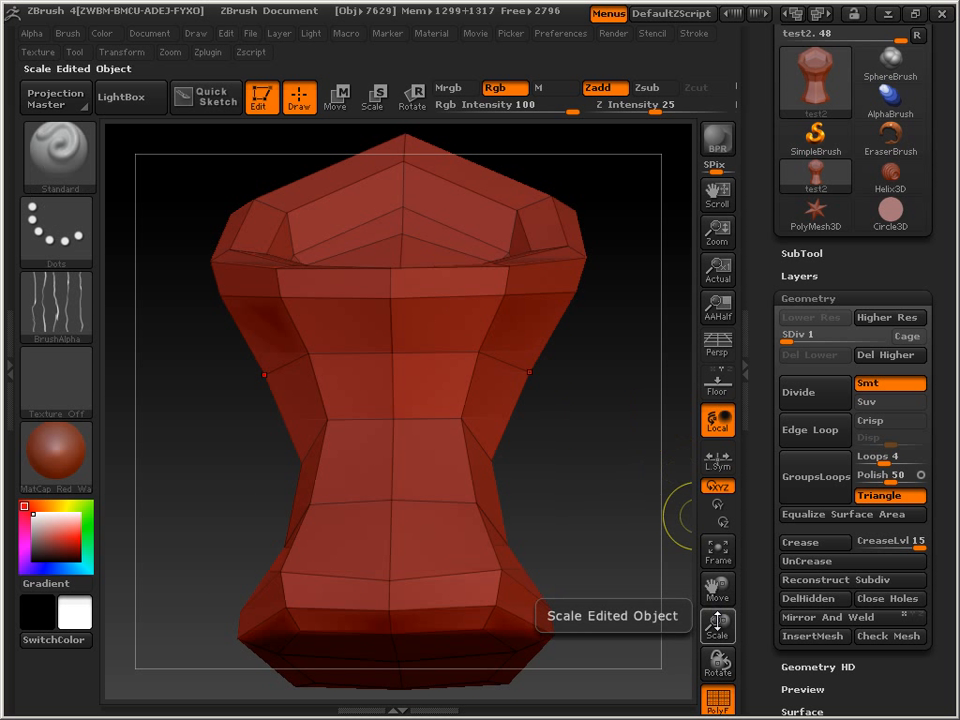
mouse_move(717, 630)
mouse_down()
mouse_move(718, 590)
mouse_move(692, 604)
mouse_up()
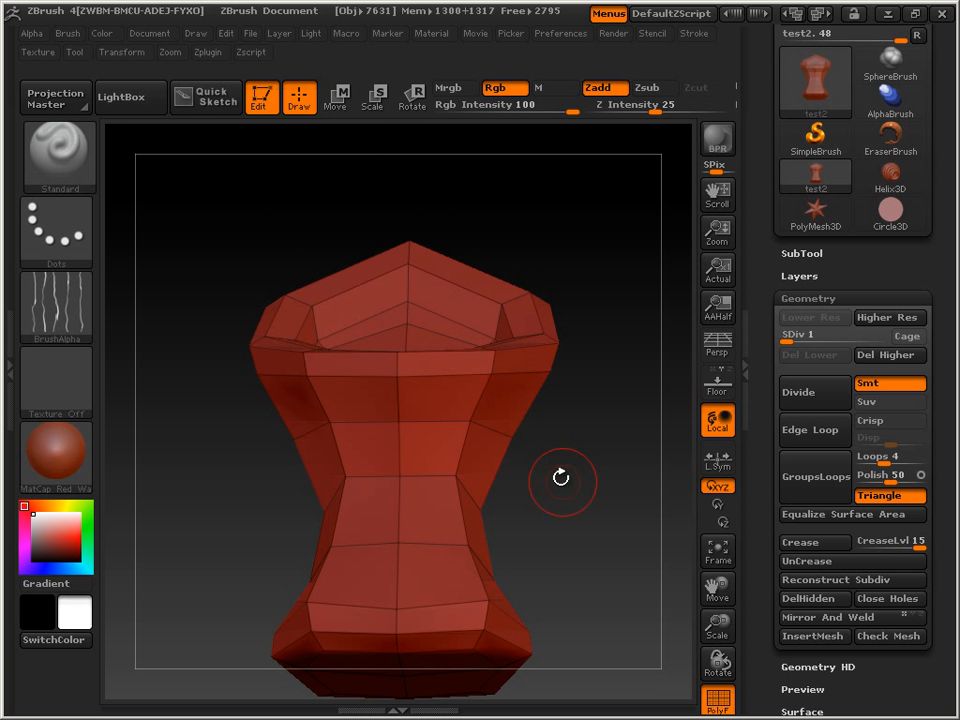
key(ctrl+shift)
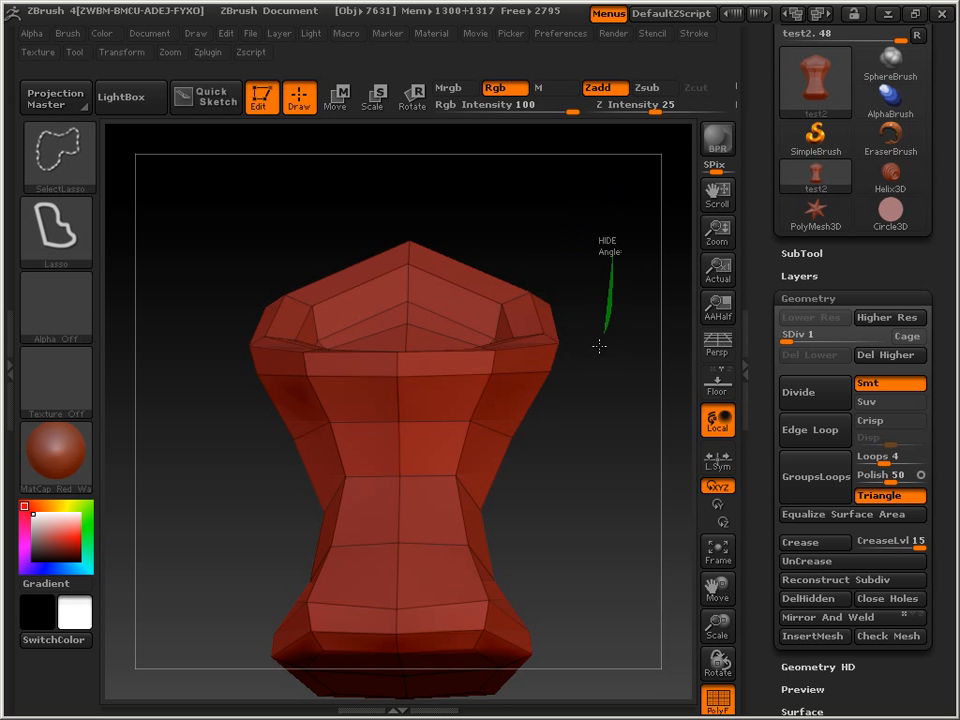
mouse_move(599, 346)
ctrl+shift+mouse_down()
mouse_move(512, 395)
mouse_move(339, 393)
mouse_move(214, 338)
mouse_move(172, 340)
ctrl+shift+mouse_up()
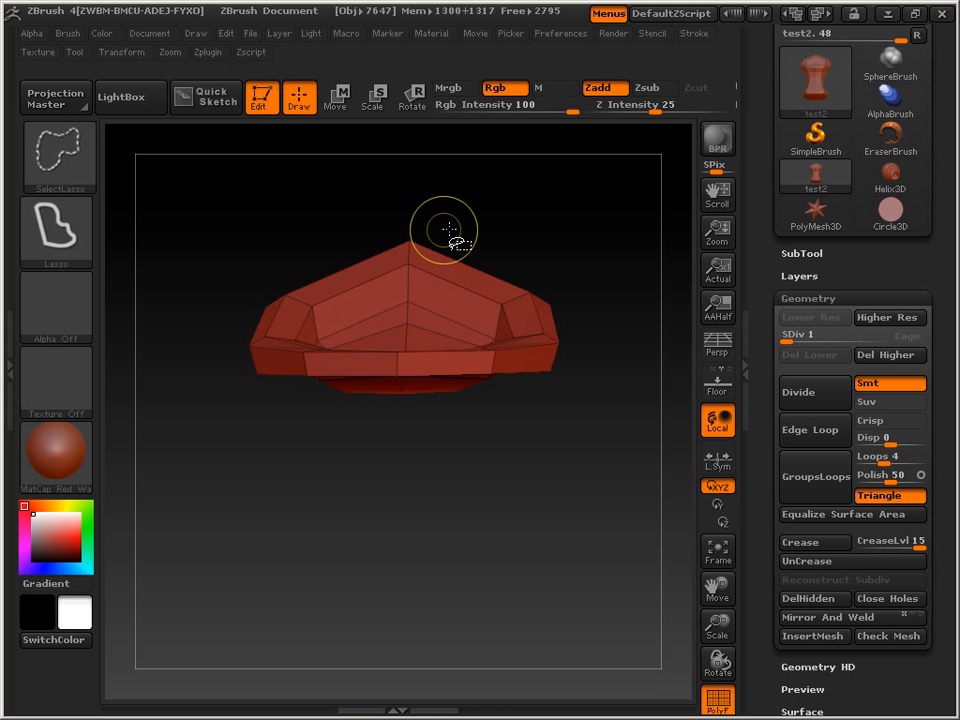
ctrl+shift+click(570, 485)
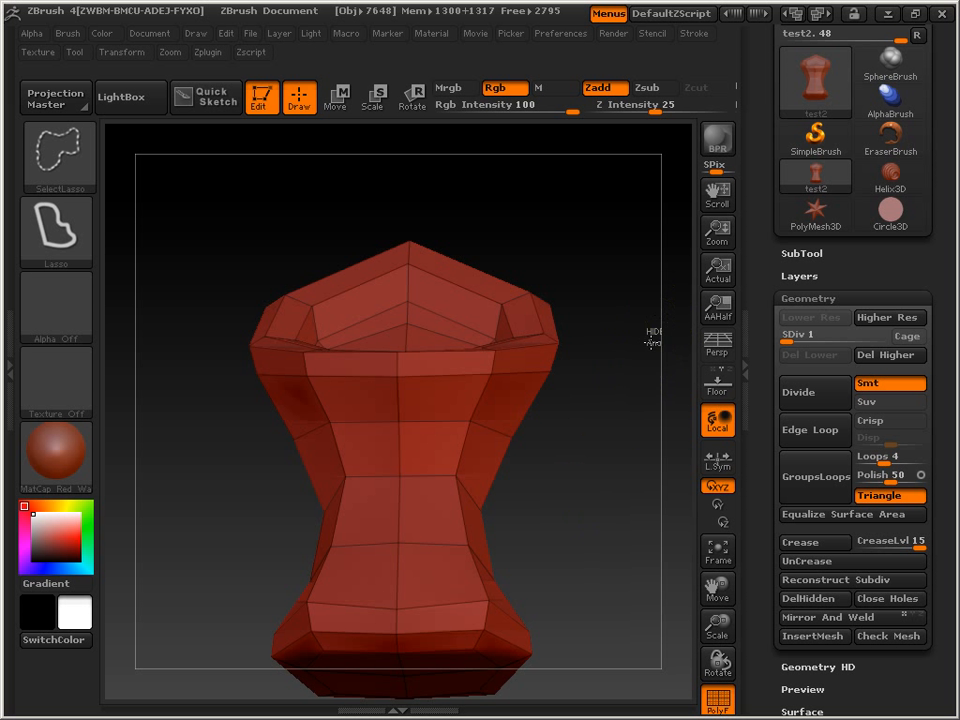
Hide the top section with a lasso selection switched to hide mode and bring all polygons back.
mouse_move(650, 342)
ctrl+shift+mouse_down()
mouse_move(456, 421)
mouse_move(321, 396)
mouse_move(212, 345)
mouse_move(338, 211)
mouse_move(419, 188)
ctrl+shift+mouse_up()
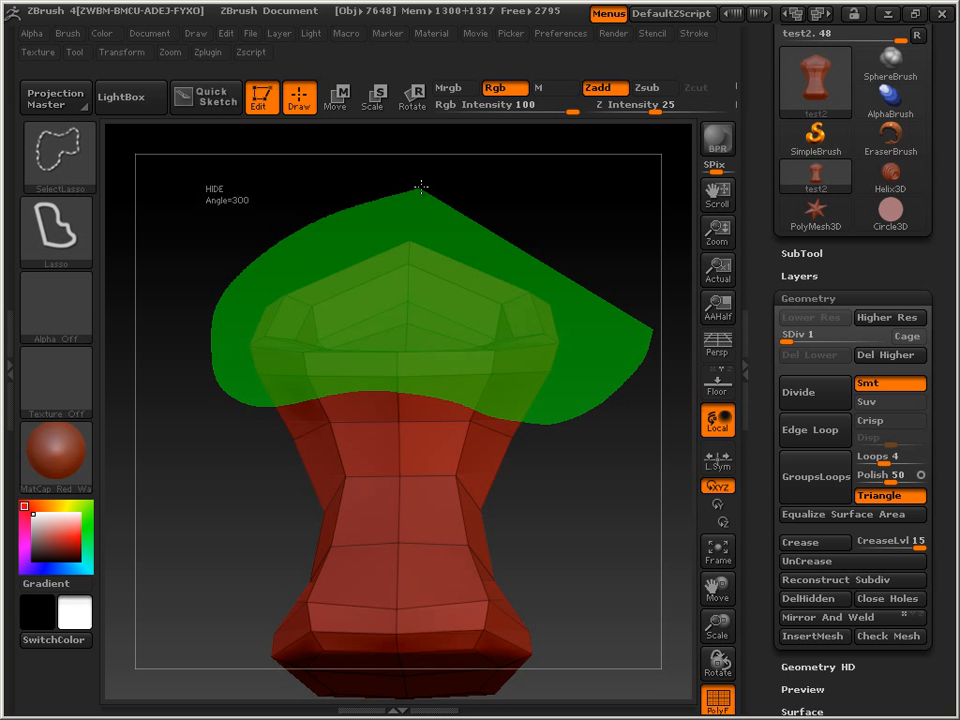
ctrl+alt+shift+drag(421, 187, 421, 187)
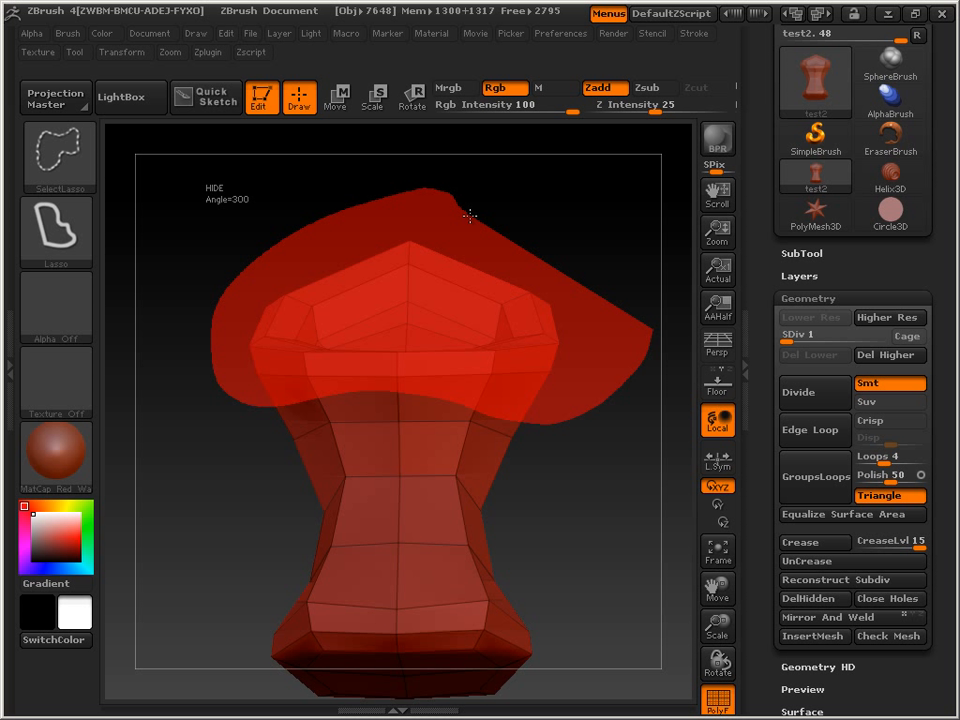
ctrl+alt+shift+drag(470, 215, 466, 220)
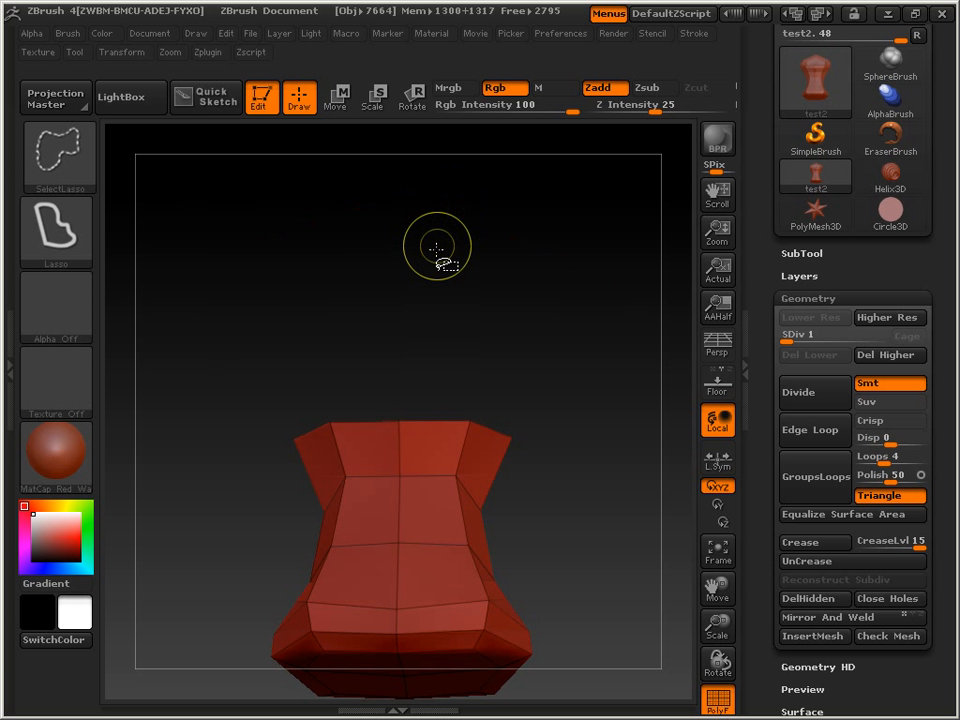
ctrl+shift+click(600, 450)
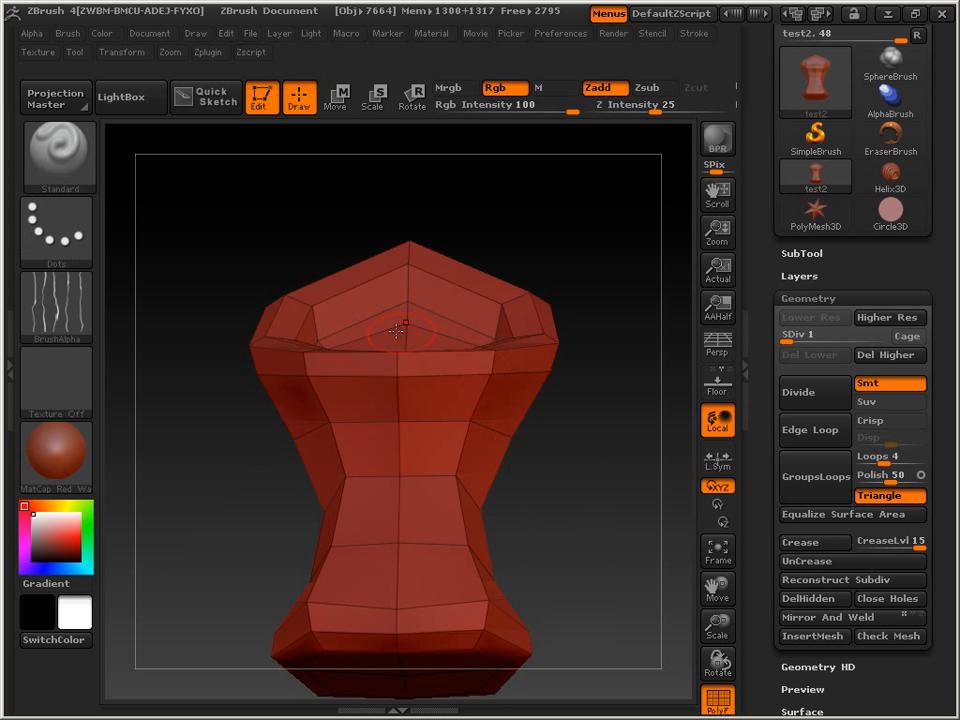
Lasso-hide the top section again, inspect the remaining base from behind, and show the whole model.
mouse_move(180, 280)
ctrl+shift+mouse_down()
mouse_move(210, 403)
mouse_move(309, 408)
mouse_move(617, 388)
mouse_move(619, 259)
mouse_move(604, 237)
mouse_move(536, 202)
ctrl+shift+mouse_up()
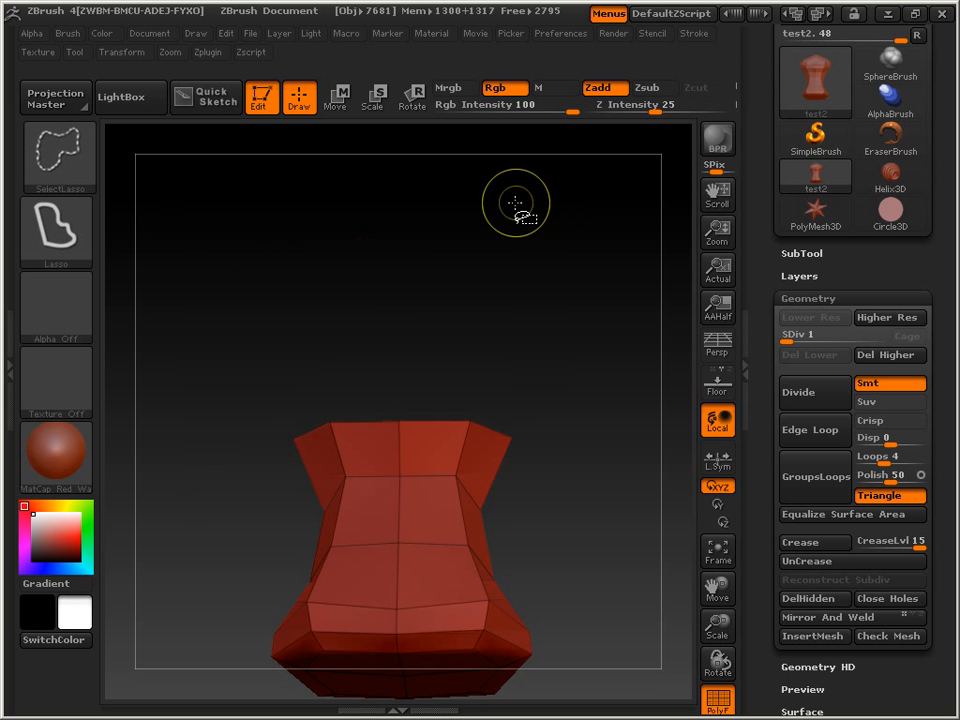
mouse_move(568, 317)
mouse_down()
mouse_move(472, 339)
mouse_move(446, 328)
mouse_move(551, 337)
mouse_up()
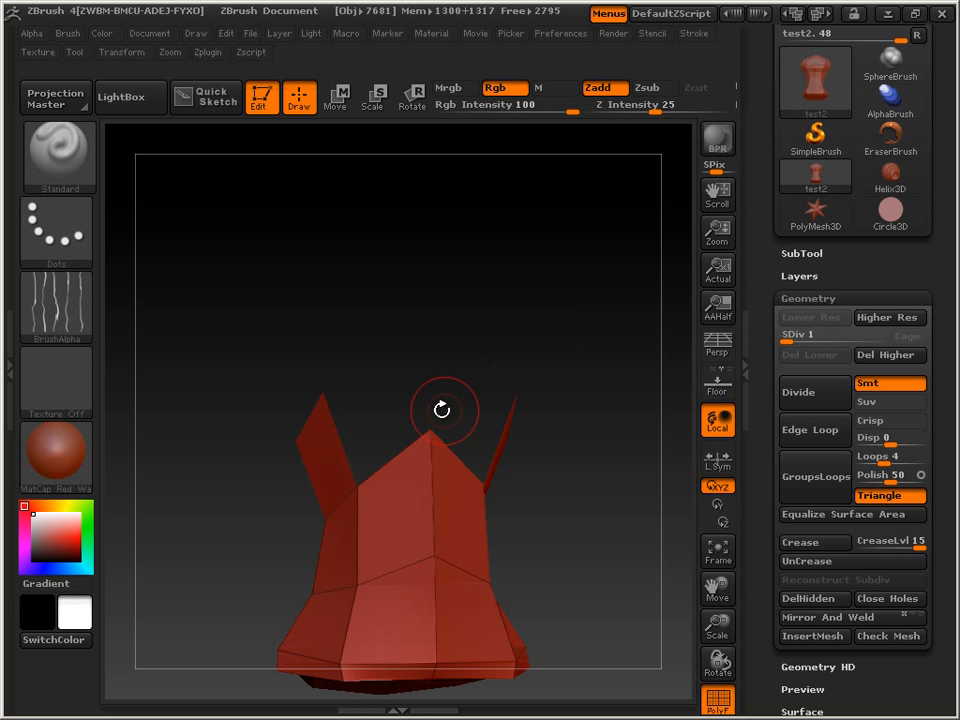
mouse_move(441, 409)
mouse_down()
mouse_move(482, 356)
mouse_move(446, 389)
mouse_up()
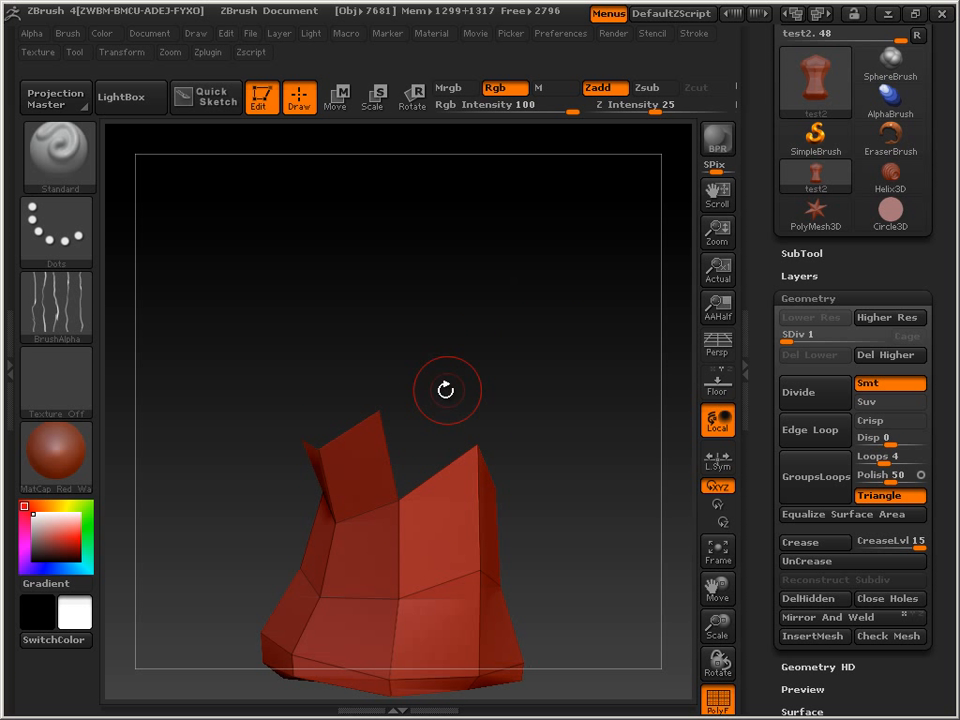
ctrl+shift+click(606, 364)
From the back view, hide the upper part of the model with lasso selections, including the leftover polygons, keeping only the lower part.
mouse_move(606, 400)
mouse_down()
mouse_move(600, 439)
mouse_move(563, 427)
mouse_move(491, 336)
mouse_up()
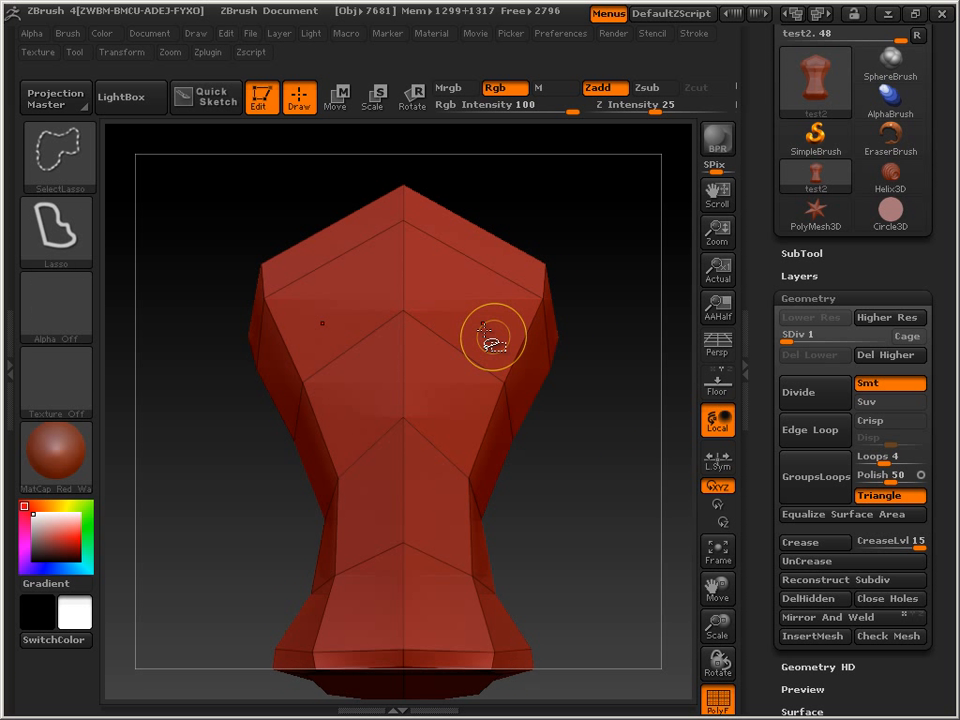
mouse_move(395, 263)
ctrl+shift+mouse_down()
mouse_move(542, 221)
mouse_move(530, 175)
mouse_move(499, 194)
ctrl+shift+mouse_up()
mouse_move(619, 272)
mouse_down()
mouse_move(531, 234)
mouse_move(564, 212)
mouse_move(500, 208)
mouse_up()
mouse_move(455, 285)
ctrl+shift+mouse_down()
mouse_move(553, 429)
mouse_move(639, 403)
mouse_move(600, 407)
mouse_move(520, 520)
mouse_move(435, 274)
mouse_move(570, 225)
mouse_move(563, 211)
mouse_move(564, 246)
mouse_move(579, 268)
ctrl+shift+mouse_up()
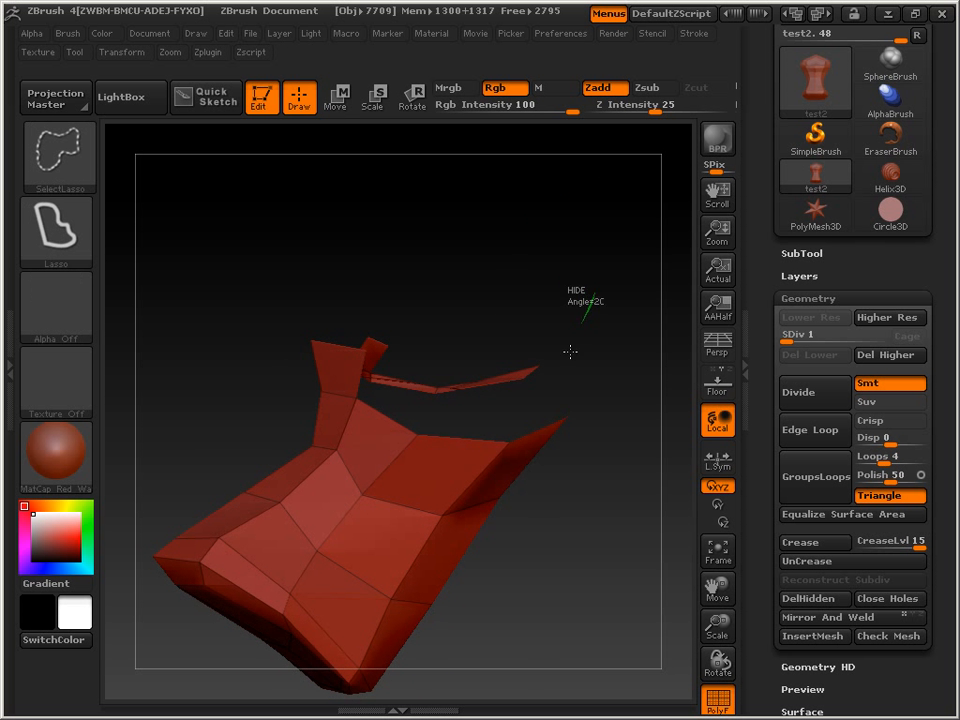
mouse_move(570, 351)
ctrl+alt+shift+mouse_down()
mouse_move(456, 405)
mouse_move(364, 386)
mouse_move(364, 321)
mouse_move(312, 288)
mouse_move(482, 343)
mouse_move(579, 315)
mouse_move(388, 313)
mouse_move(415, 371)
ctrl+alt+shift+mouse_up()
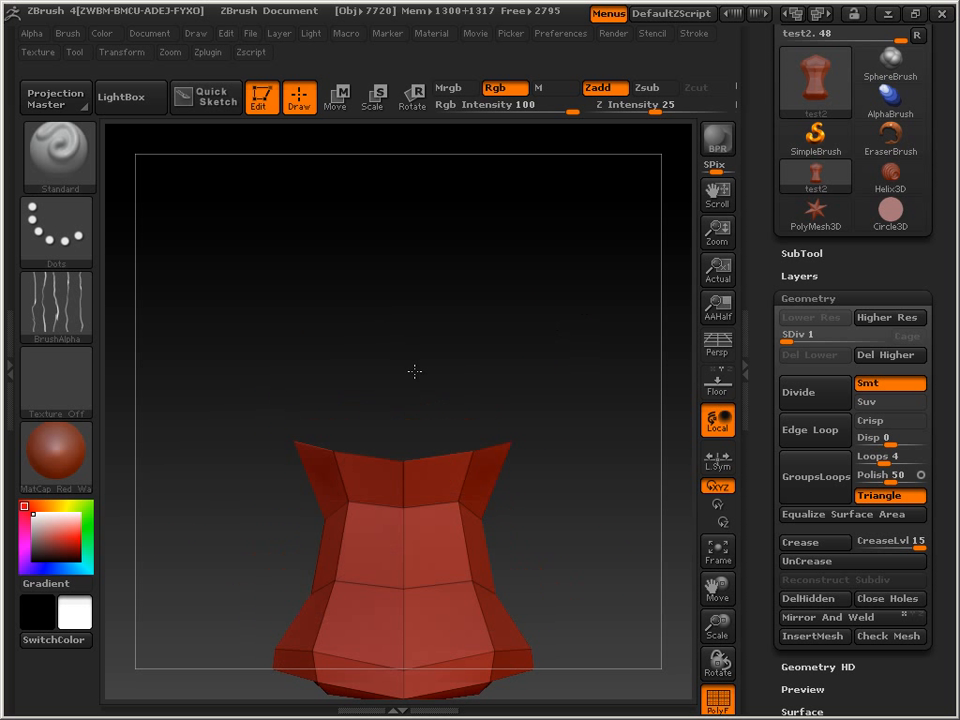
Hide the base polygons below the waist and the stray side polygon, leaving only a narrow waist band visible.
drag(716, 597, 625, 571)
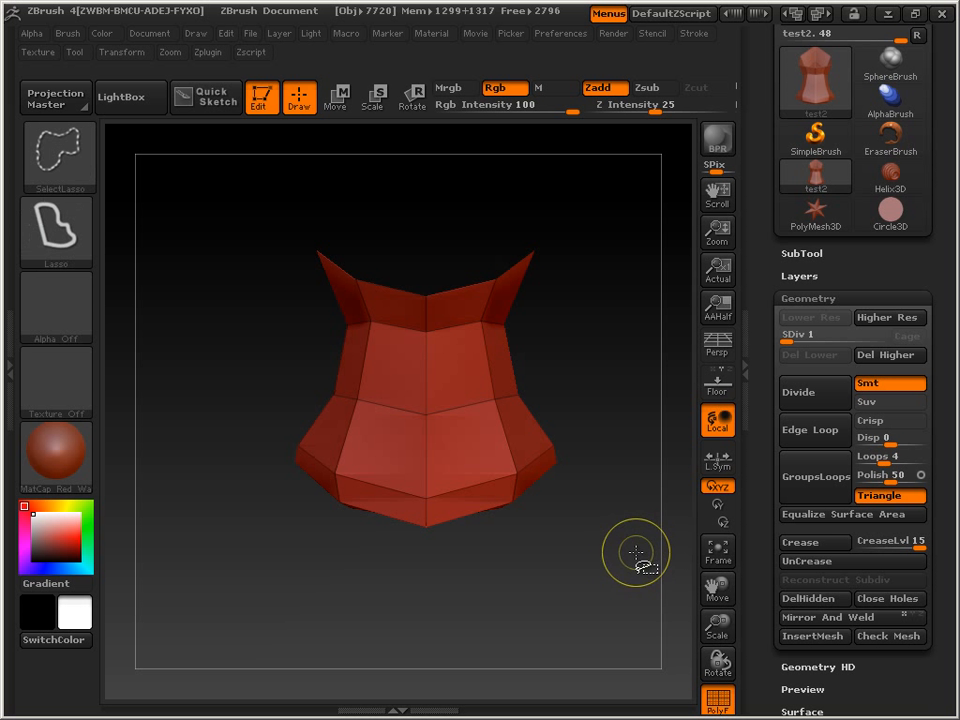
key(ctrl+shift+space)
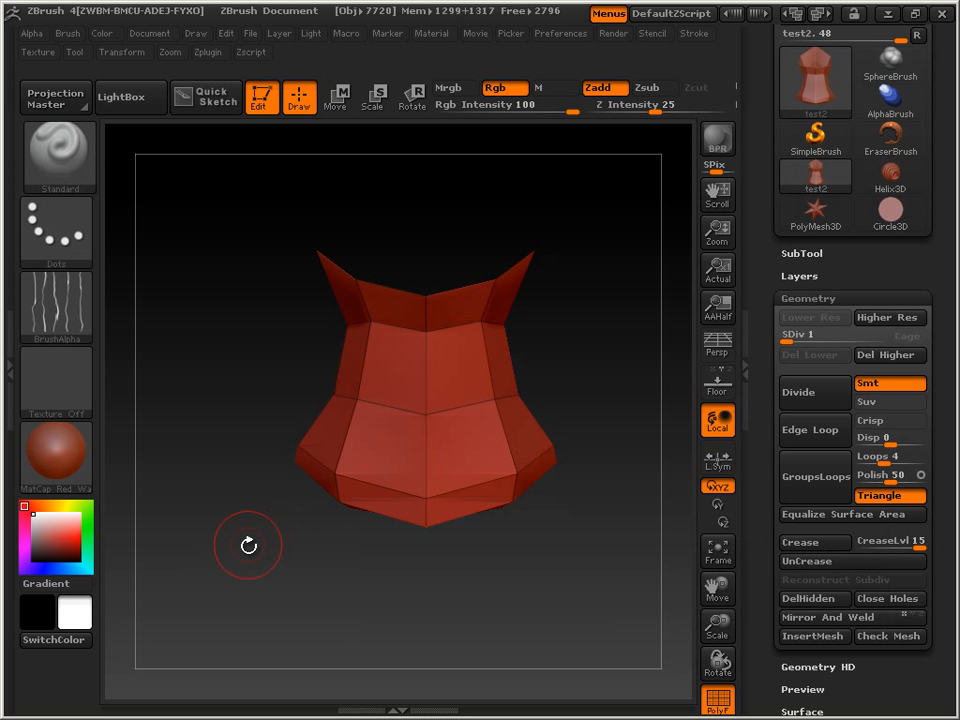
drag(248, 545, 285, 519)
key(ctrl+shift)
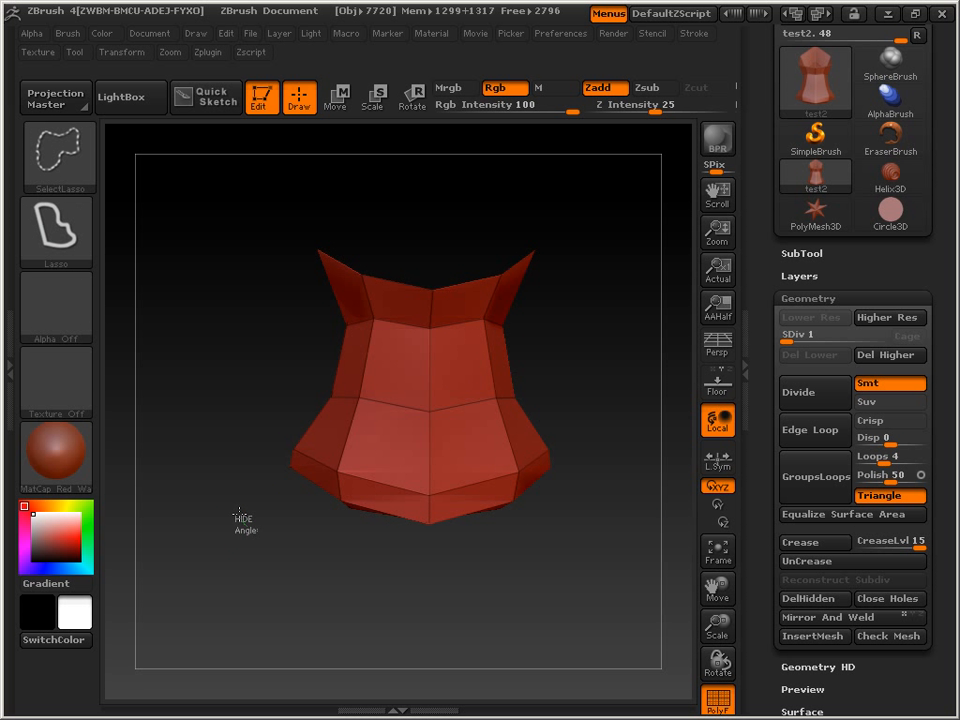
mouse_move(245, 428)
ctrl+shift+mouse_down()
mouse_move(360, 369)
mouse_move(489, 377)
mouse_move(621, 452)
mouse_move(579, 547)
mouse_move(516, 596)
ctrl+shift+mouse_up()
mouse_move(281, 536)
mouse_down()
mouse_move(431, 538)
mouse_move(395, 541)
mouse_move(375, 527)
mouse_move(353, 555)
mouse_up()
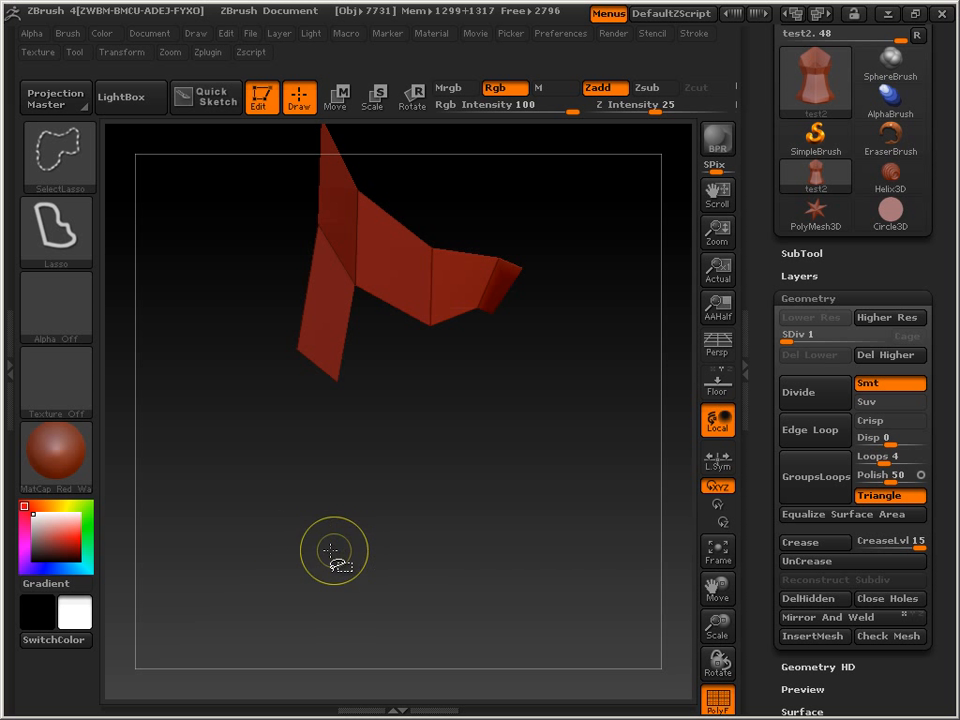
key(ctrl+shift+space)
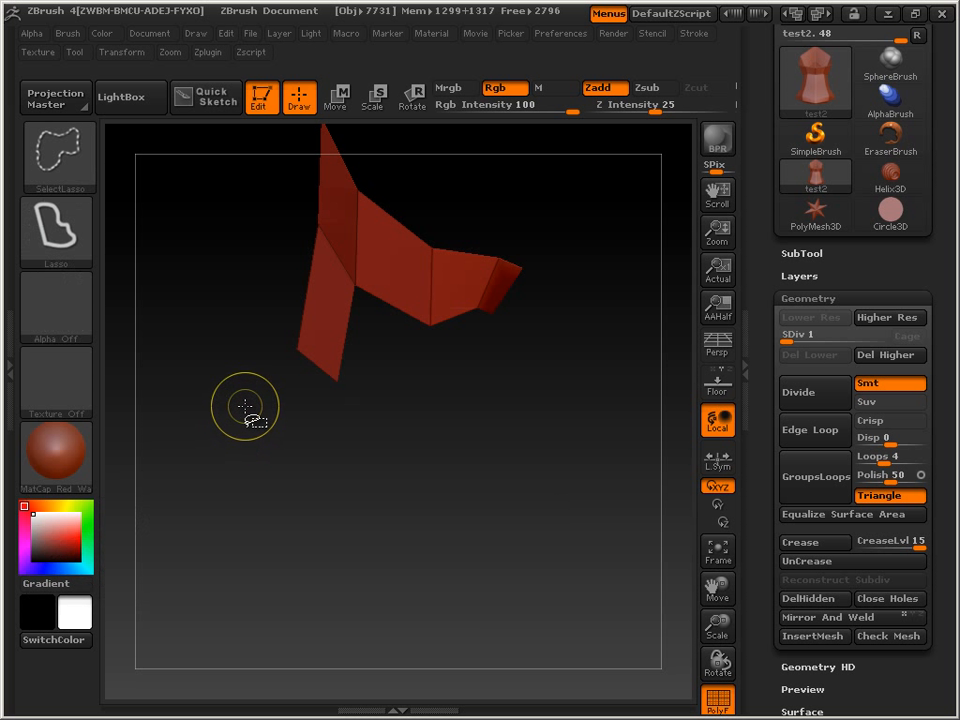
mouse_move(240, 411)
ctrl+alt+shift+mouse_down()
mouse_move(240, 443)
mouse_move(362, 413)
mouse_move(338, 339)
mouse_move(292, 286)
ctrl+alt+shift+mouse_up()
drag(468, 470, 544, 403)
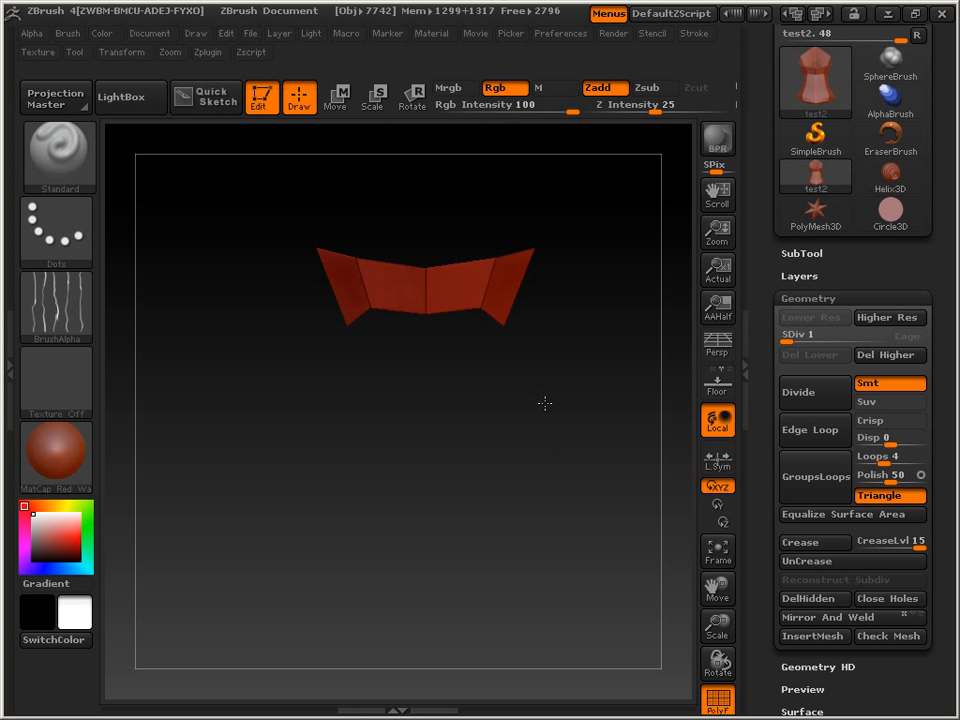
Raise the model to SDiv 9, mask the isolated waist band, unhide the rest, and check the mask from several sides.
drag(788, 338, 897, 327)
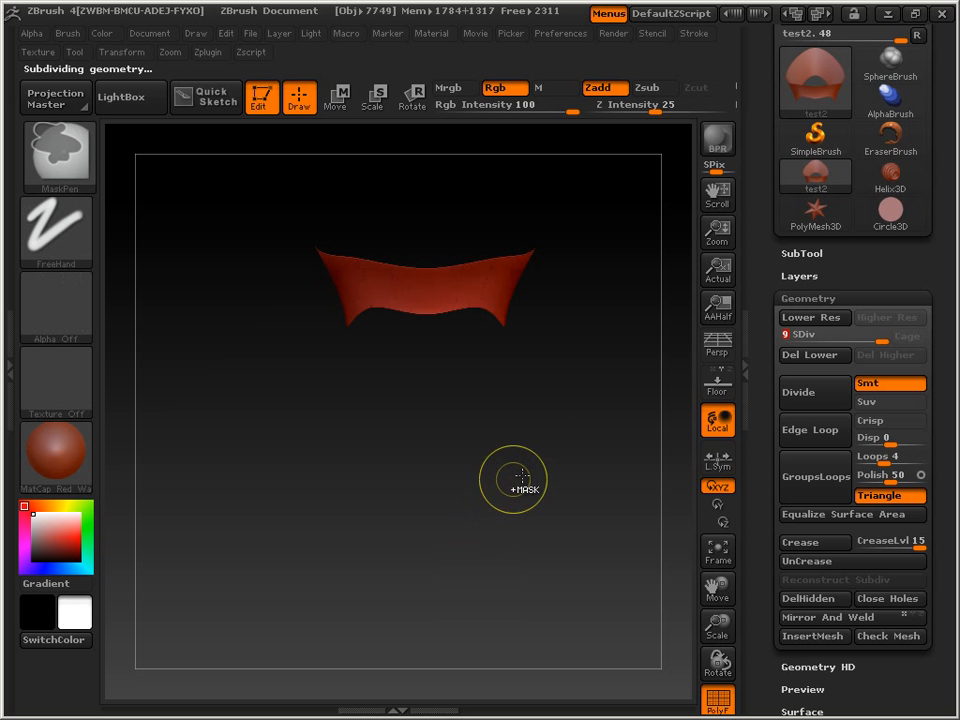
ctrl+click(600, 454)
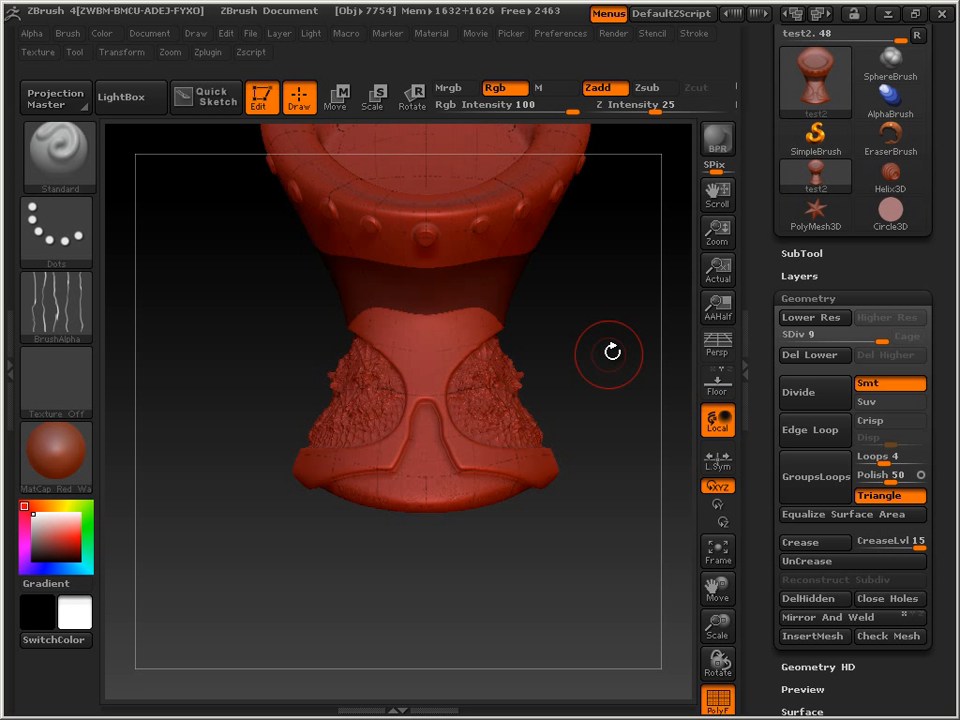
mouse_move(611, 351)
mouse_down()
mouse_move(450, 365)
mouse_move(542, 332)
mouse_move(666, 330)
mouse_move(501, 347)
mouse_move(474, 283)
mouse_up()
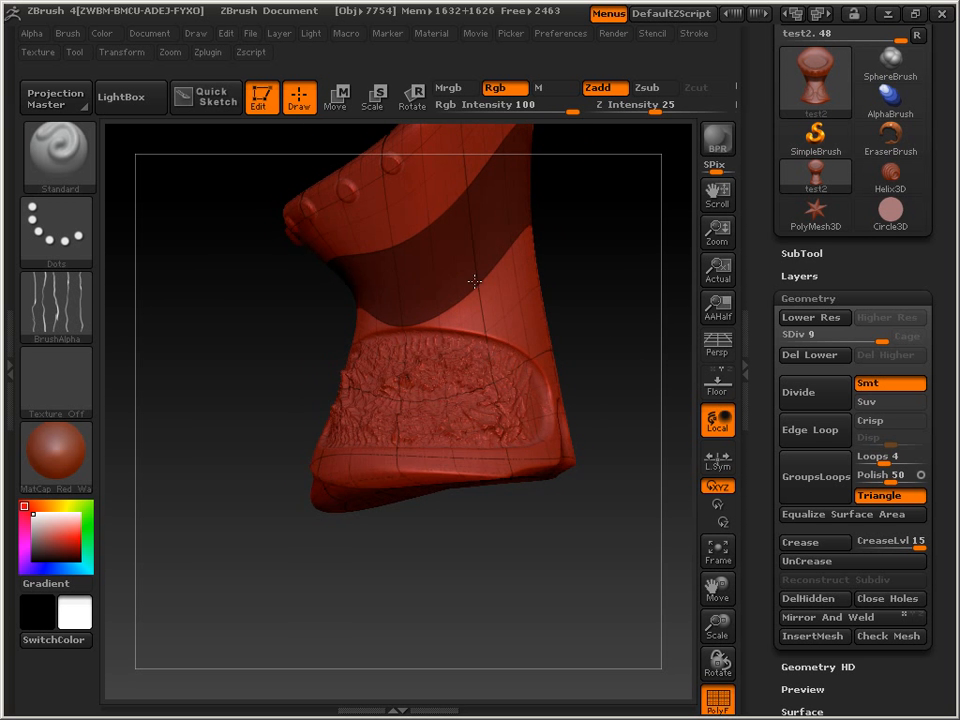
mouse_move(717, 590)
mouse_down()
mouse_move(718, 628)
mouse_move(720, 615)
mouse_up()
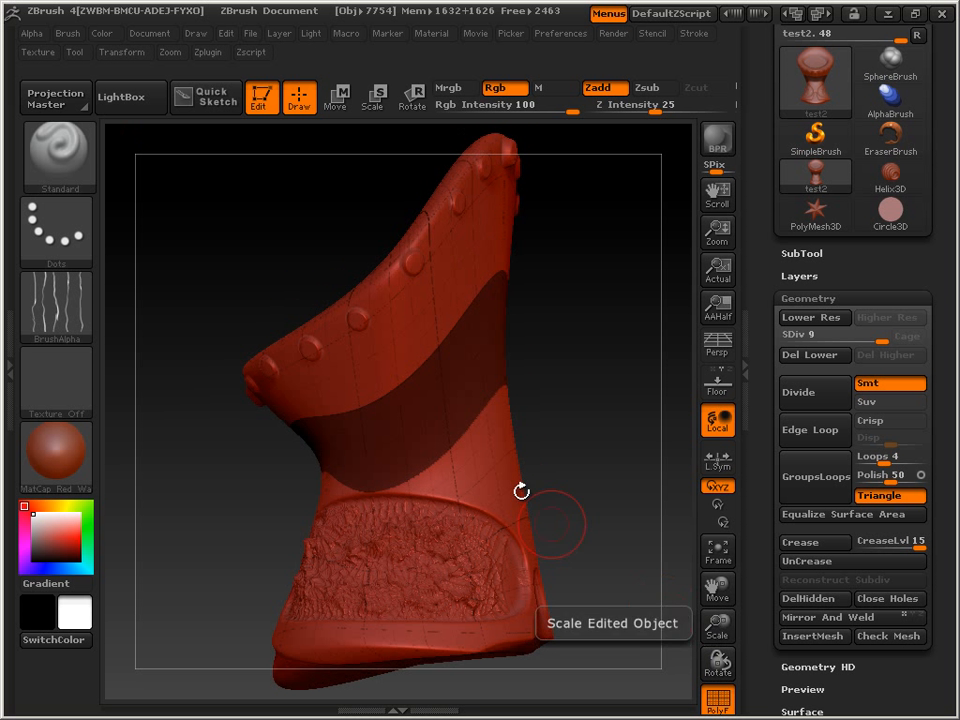
drag(540, 405, 589, 364)
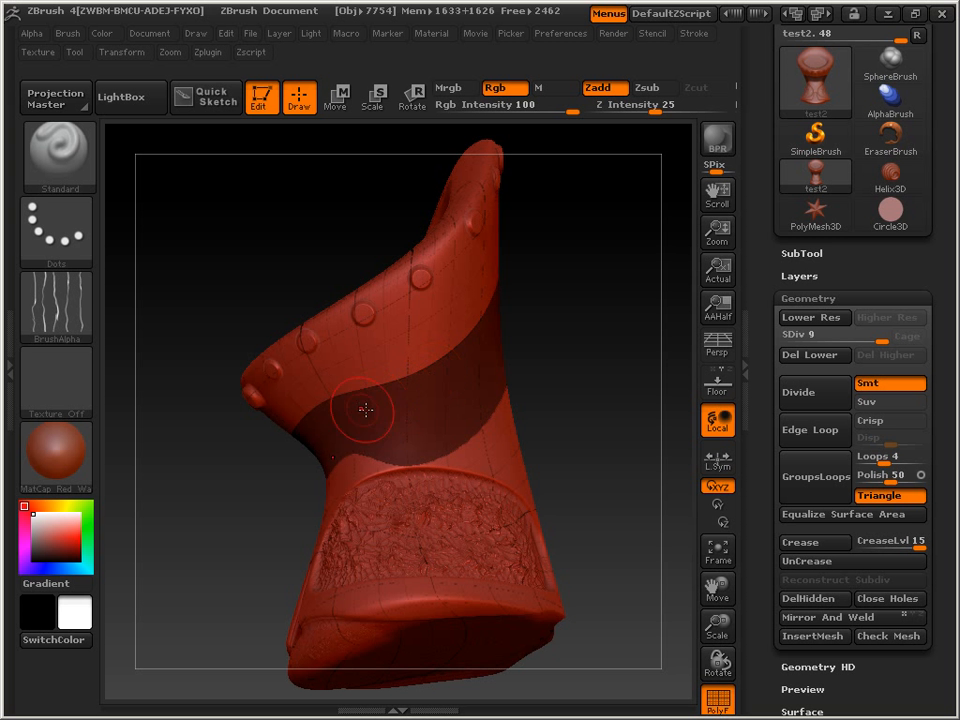
drag(346, 405, 411, 458)
shift+drag(216, 519, 240, 499)
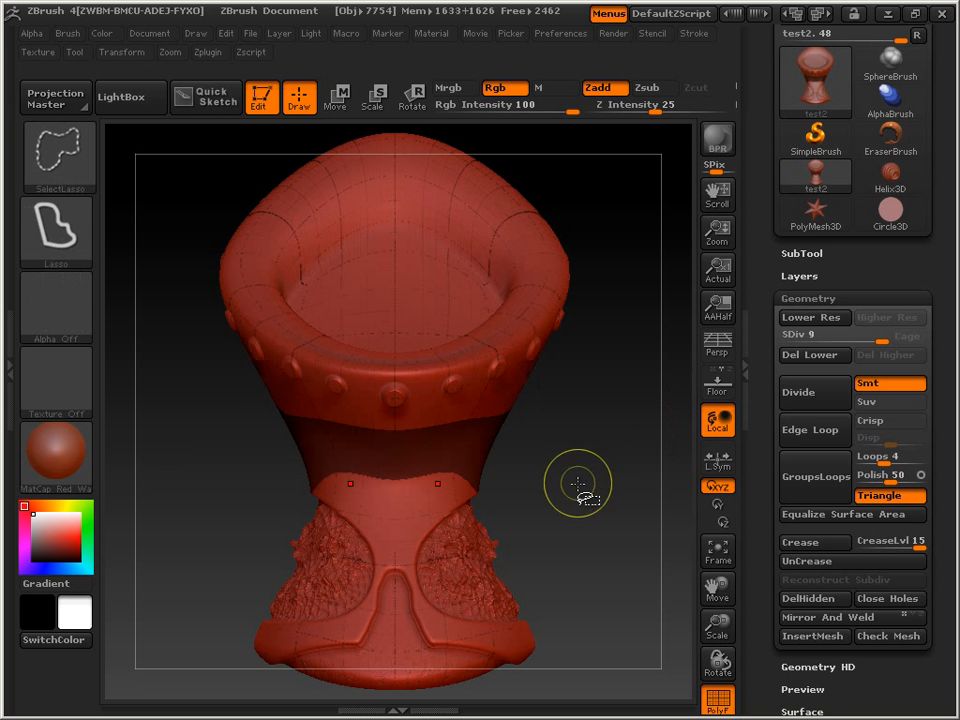
Clear the waist band mask and lower the model's subdivision level to SDiv 2.
drag(762, 612, 749, 461)
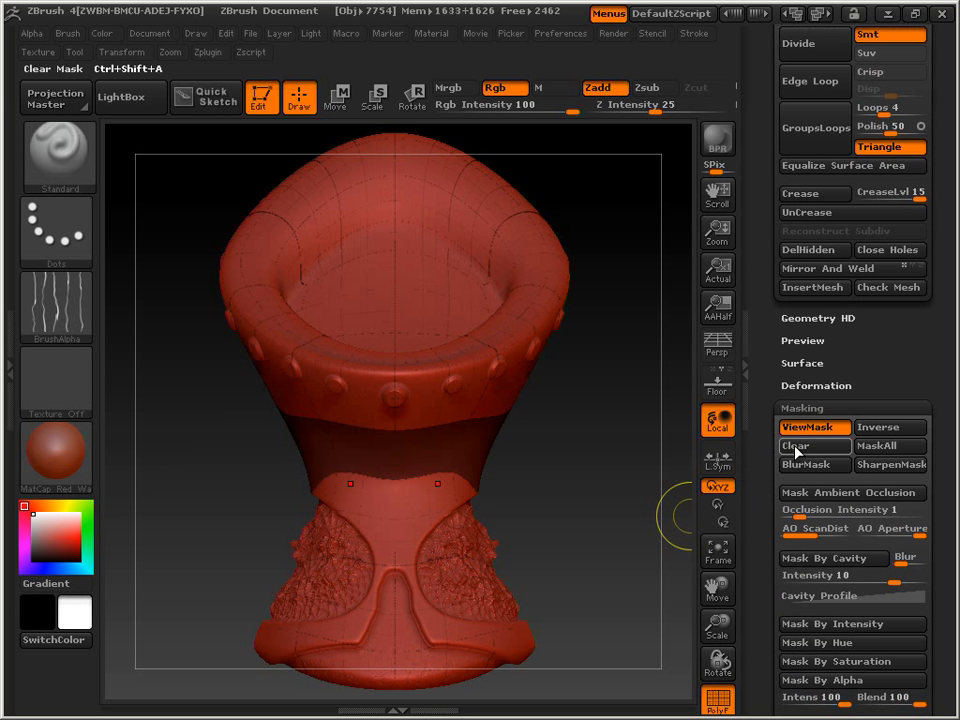
click(795, 446)
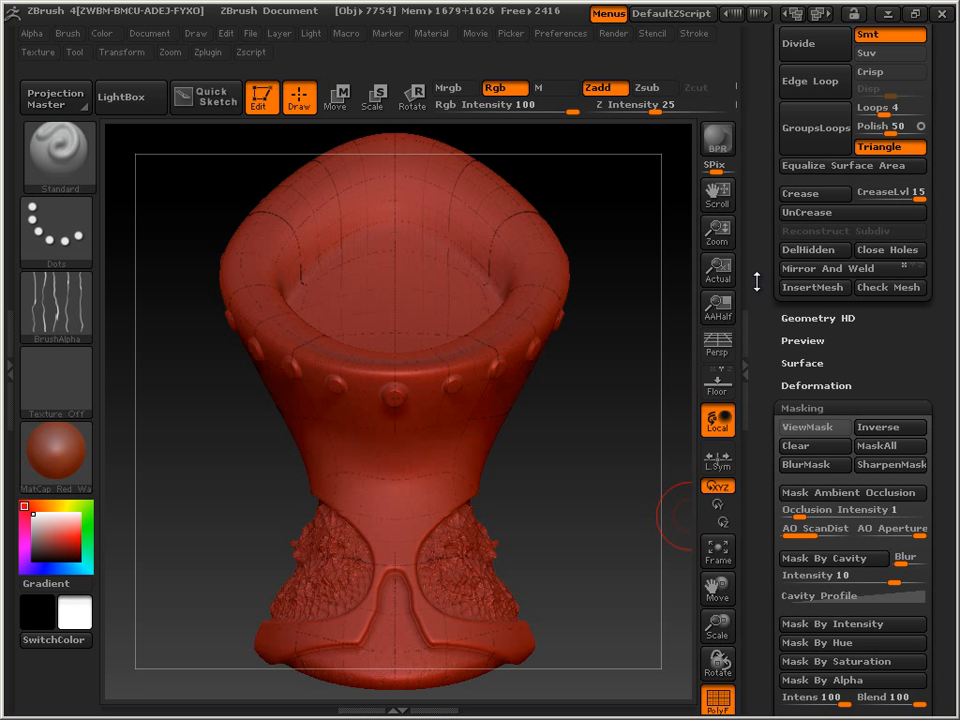
drag(754, 279, 763, 429)
mouse_move(877, 337)
mouse_down()
mouse_move(765, 356)
mouse_move(800, 338)
mouse_up()
Try to hide the upper part of the model with lasso selections from the side view.
drag(583, 491, 420, 470)
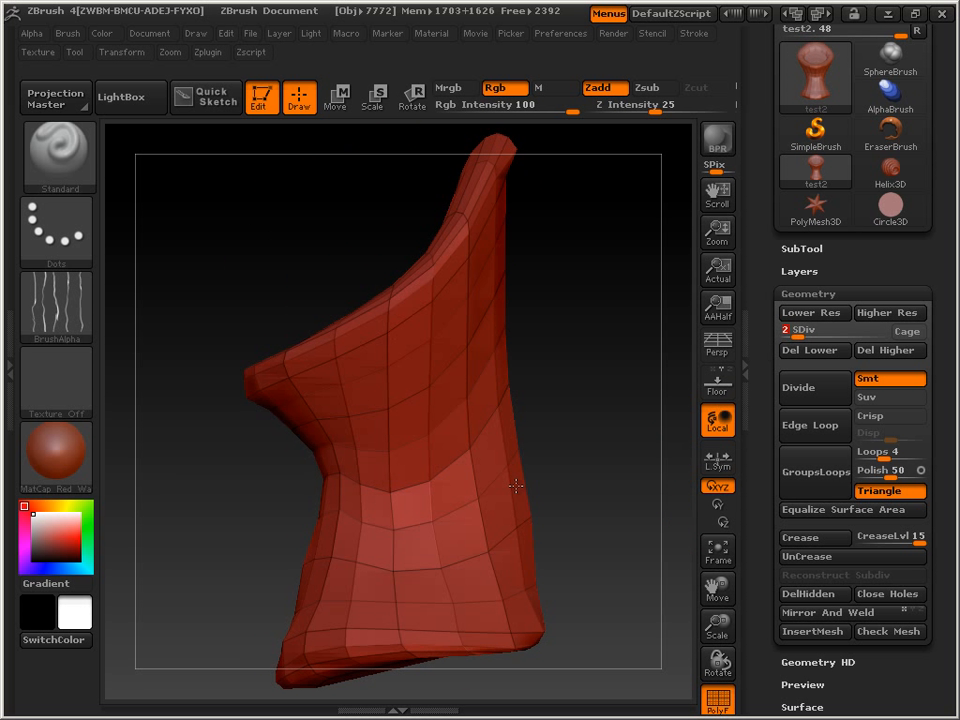
key(shift)
key(ctrl)
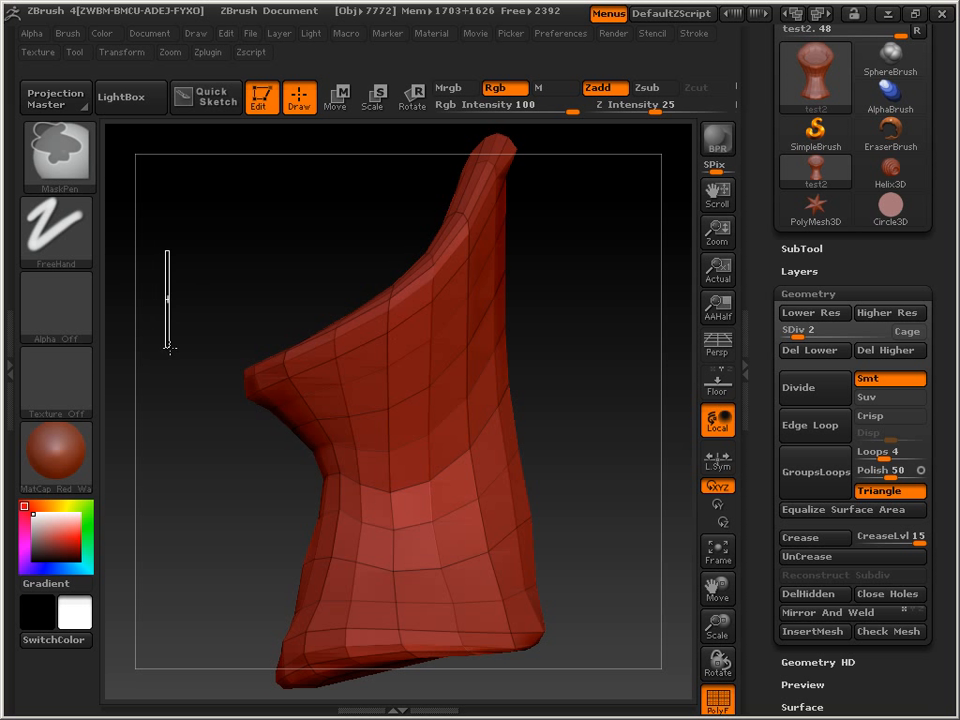
ctrl+drag(169, 348, 170, 348)
key(ctrl+shift)
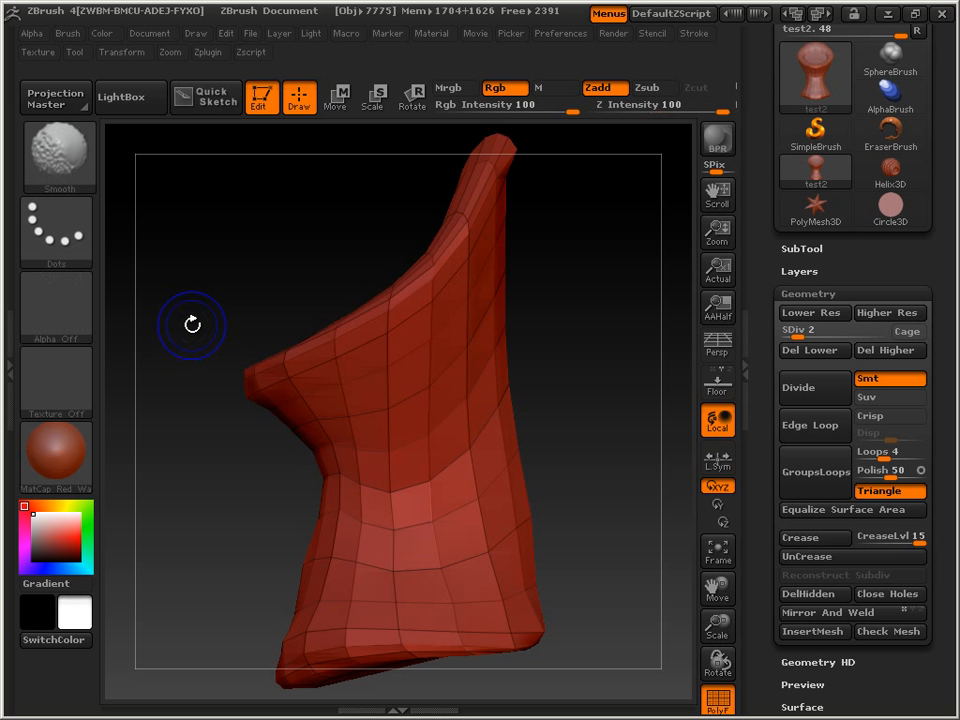
mouse_move(211, 417)
ctrl+shift+mouse_down()
mouse_move(295, 418)
mouse_move(403, 386)
mouse_move(467, 343)
mouse_move(517, 233)
mouse_move(519, 126)
mouse_move(478, 118)
ctrl+shift+mouse_up()
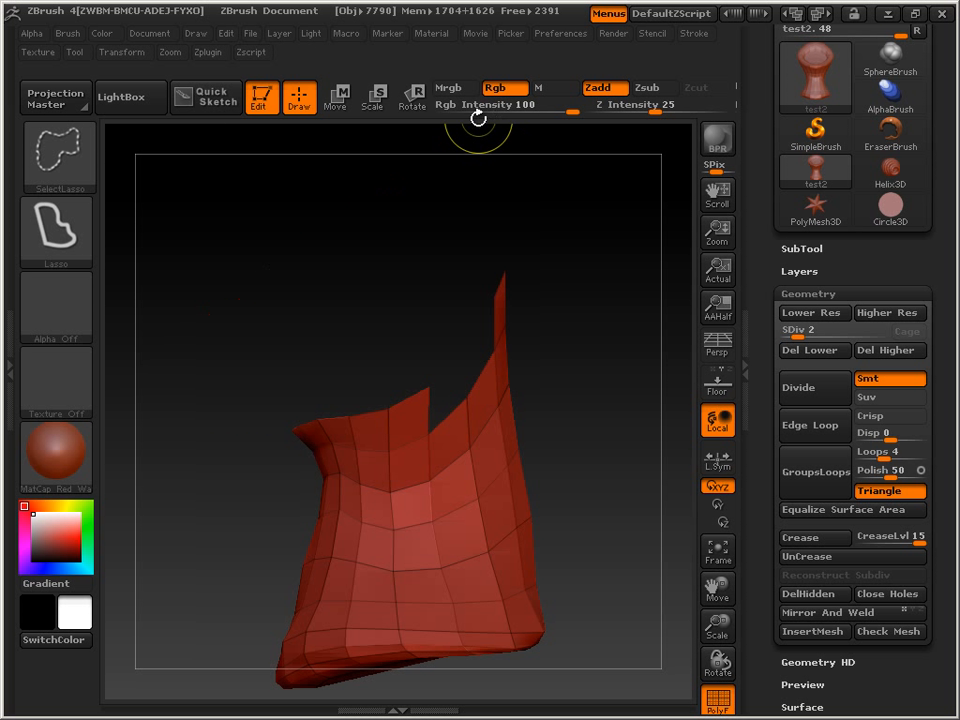
ctrl+shift+click(440, 162)
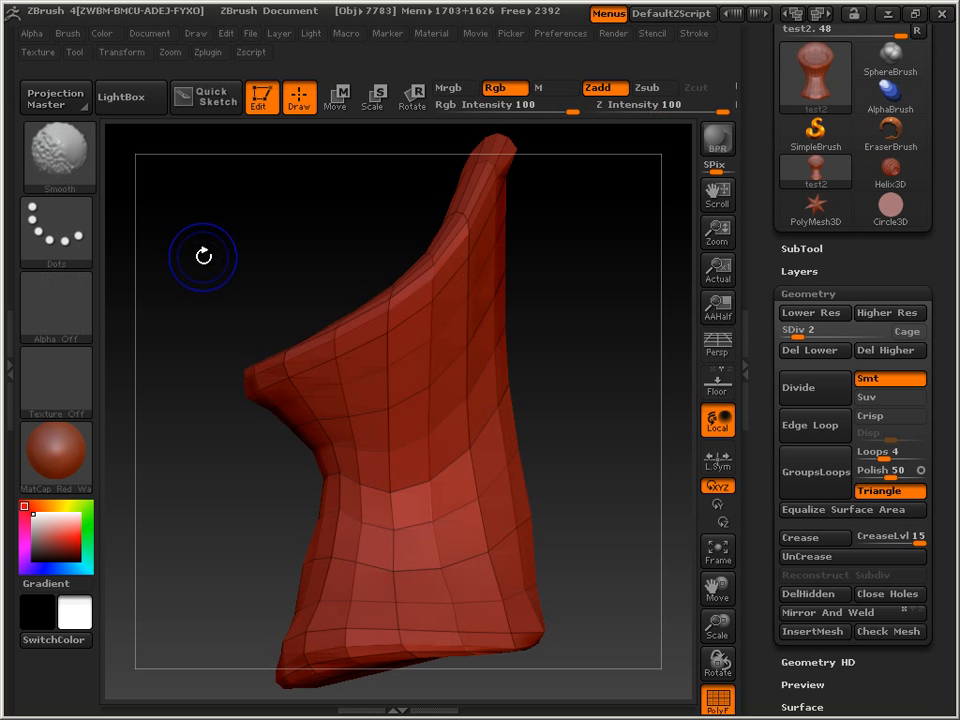
key(ctrl+shift)
mouse_move(190, 311)
ctrl+shift+mouse_down()
mouse_move(231, 444)
mouse_move(397, 427)
mouse_move(450, 403)
mouse_move(482, 349)
mouse_move(466, 362)
ctrl+shift+mouse_up()
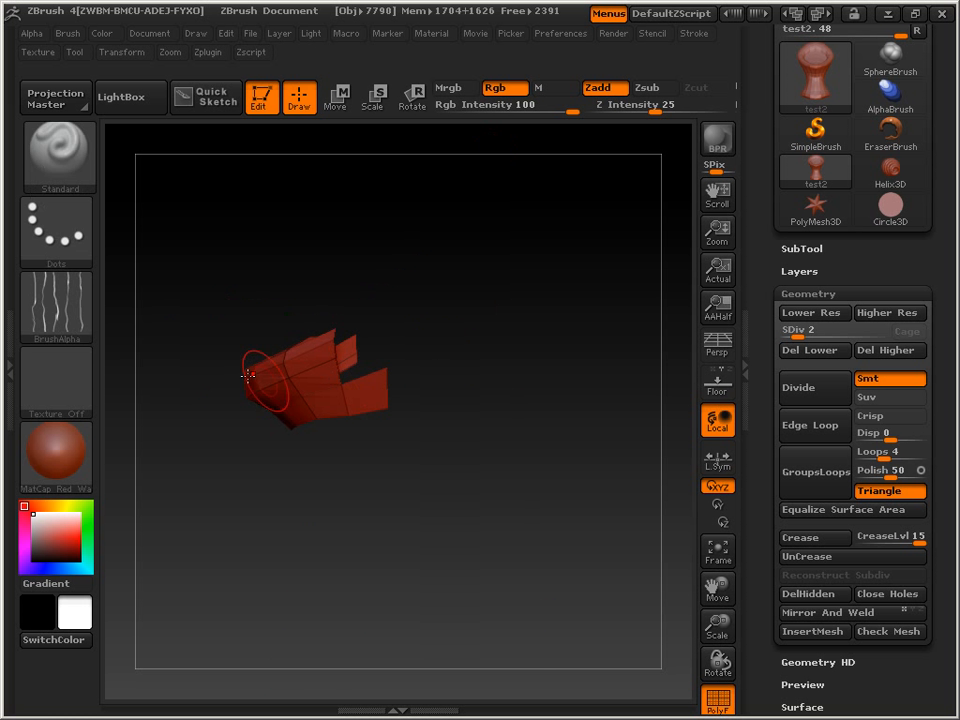
ctrl+shift+click(172, 350)
Hide the upper rim polygons and the base polygons with lasso selections from the side, leaving only the curved waist band visible.
mouse_move(207, 394)
ctrl+shift+mouse_down()
mouse_move(300, 403)
mouse_move(386, 390)
mouse_move(506, 266)
mouse_move(527, 129)
mouse_move(482, 114)
ctrl+shift+mouse_up()
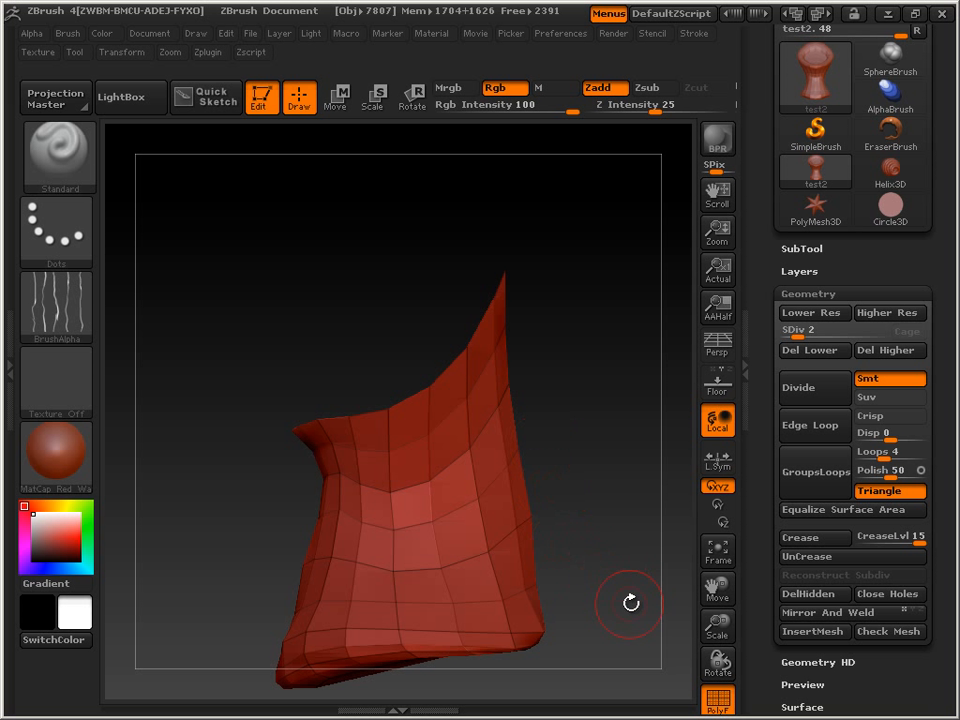
key(ctrl)
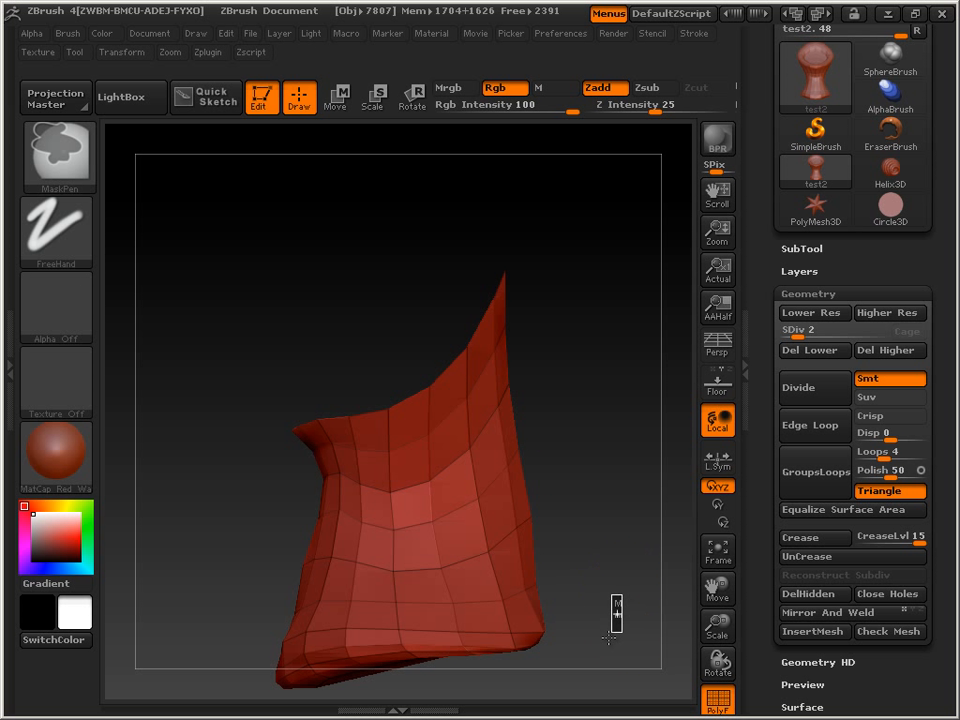
key(shift)
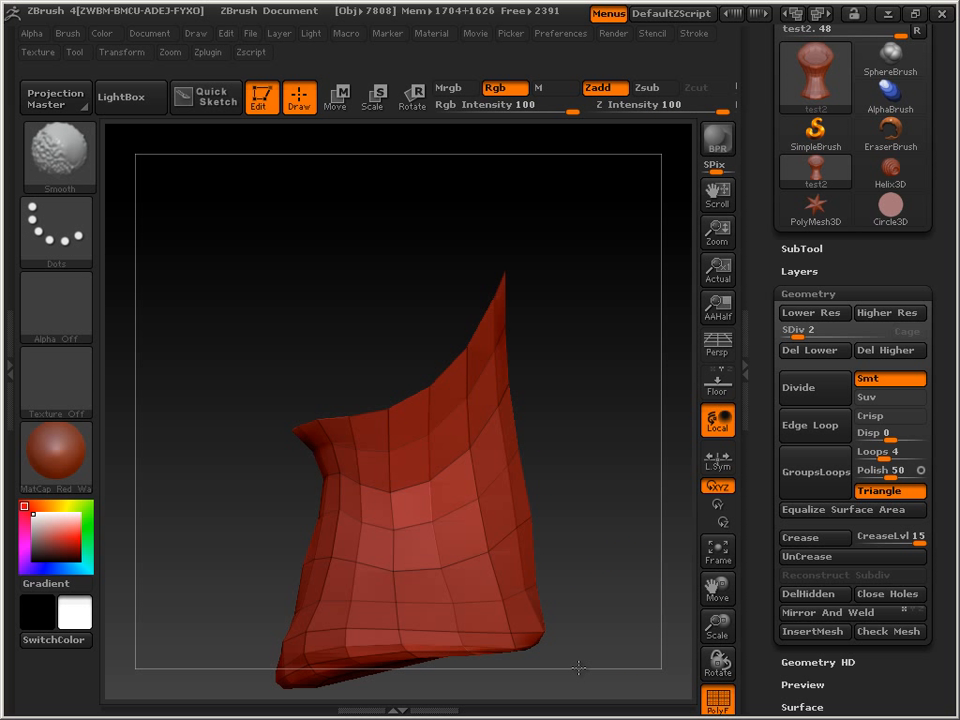
key(ctrl)
mouse_move(600, 602)
ctrl+shift+mouse_down()
mouse_move(432, 697)
mouse_move(225, 665)
mouse_move(250, 580)
mouse_move(337, 535)
mouse_move(322, 512)
mouse_move(435, 500)
mouse_move(531, 427)
mouse_move(545, 440)
ctrl+shift+mouse_up()
drag(550, 543, 616, 526)
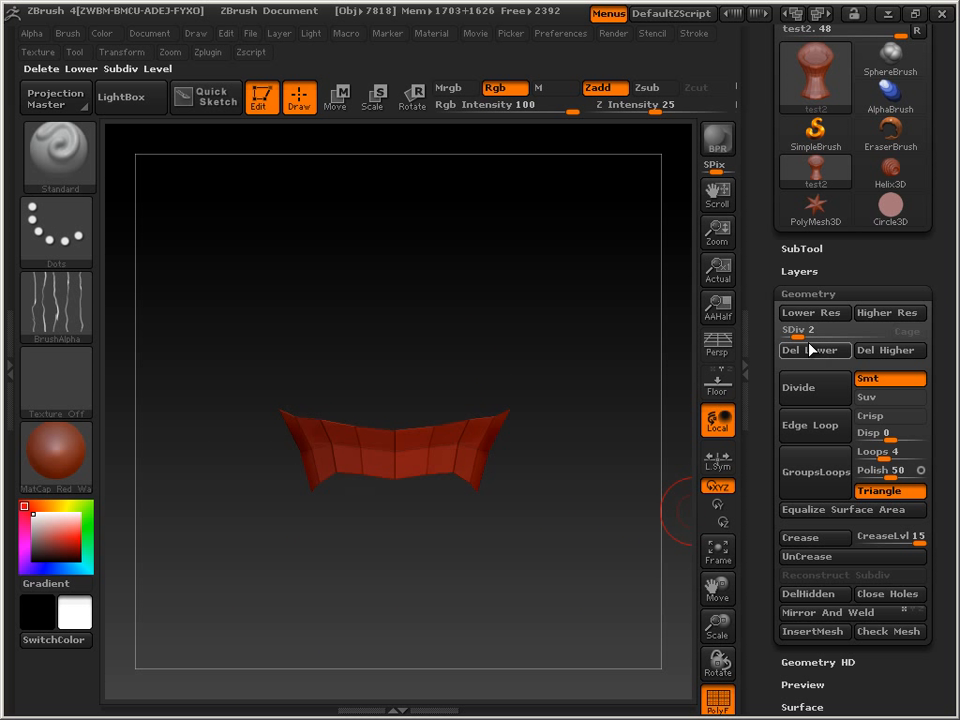
Raise the model to SDiv 9, mask the isolated waist band, unhide the rest, and check the mask from several sides.
drag(814, 331, 896, 330)
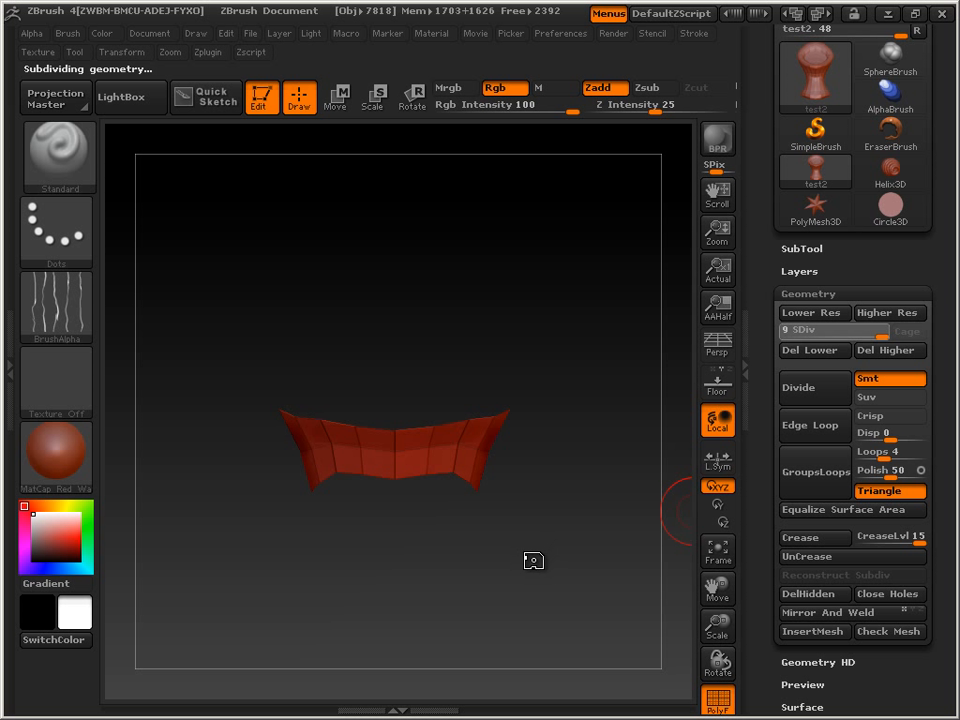
ctrl+click(583, 482)
drag(598, 530, 534, 553)
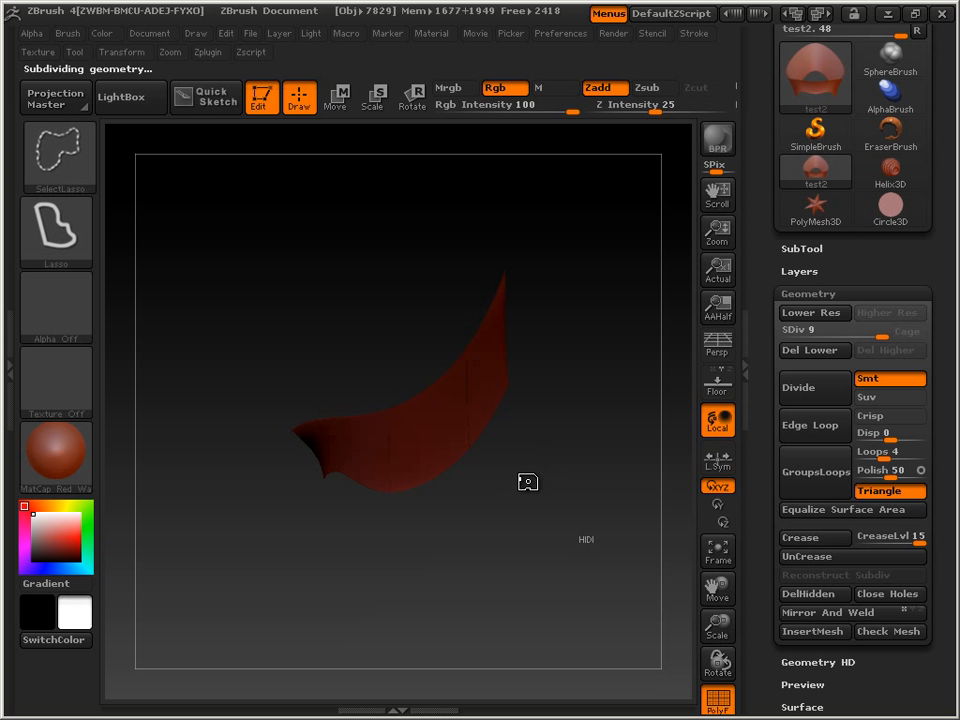
ctrl+shift+click(519, 363)
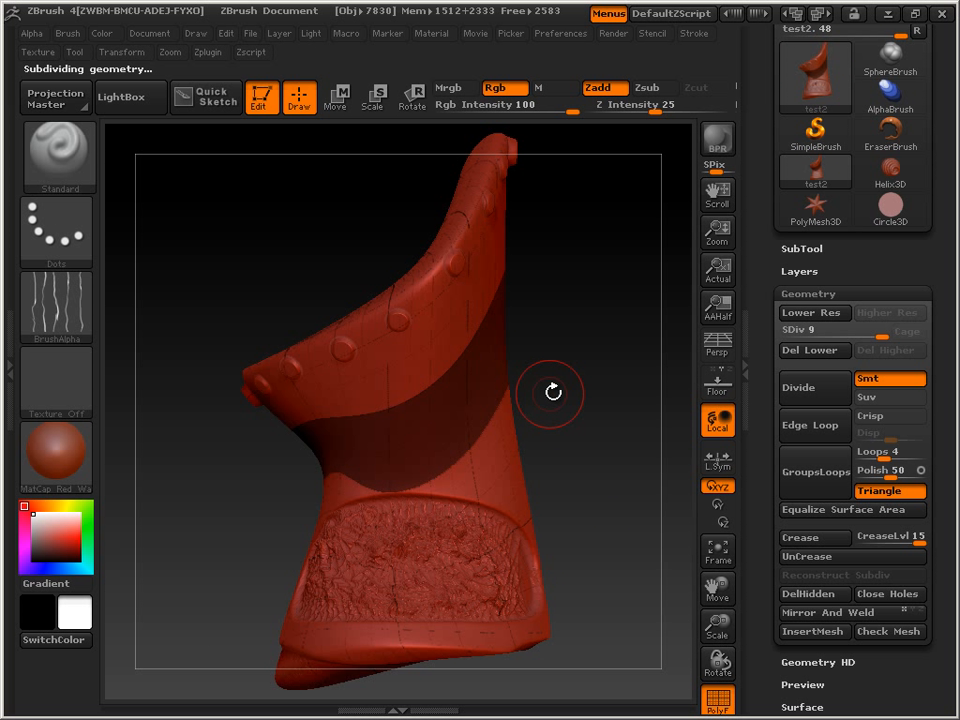
drag(553, 392, 551, 411)
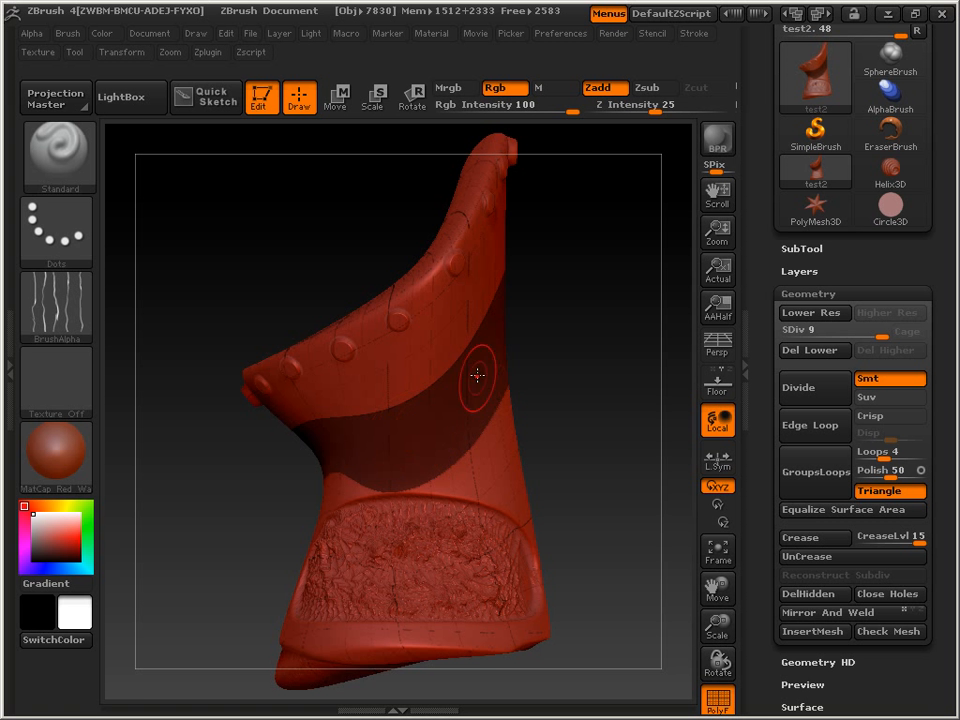
drag(550, 362, 630, 334)
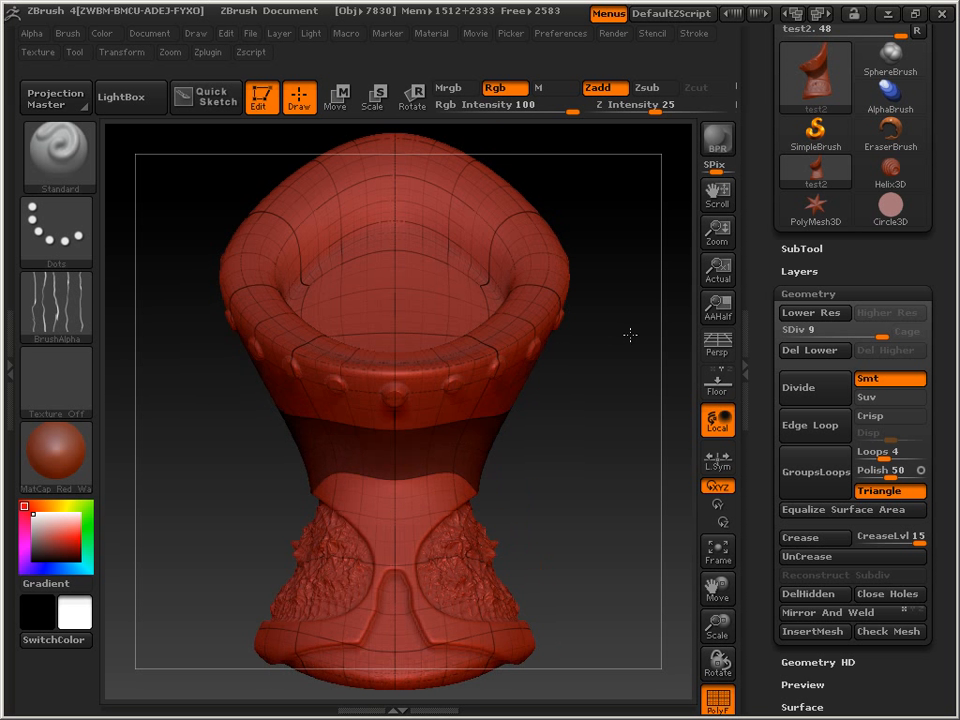
drag(576, 455, 639, 427)
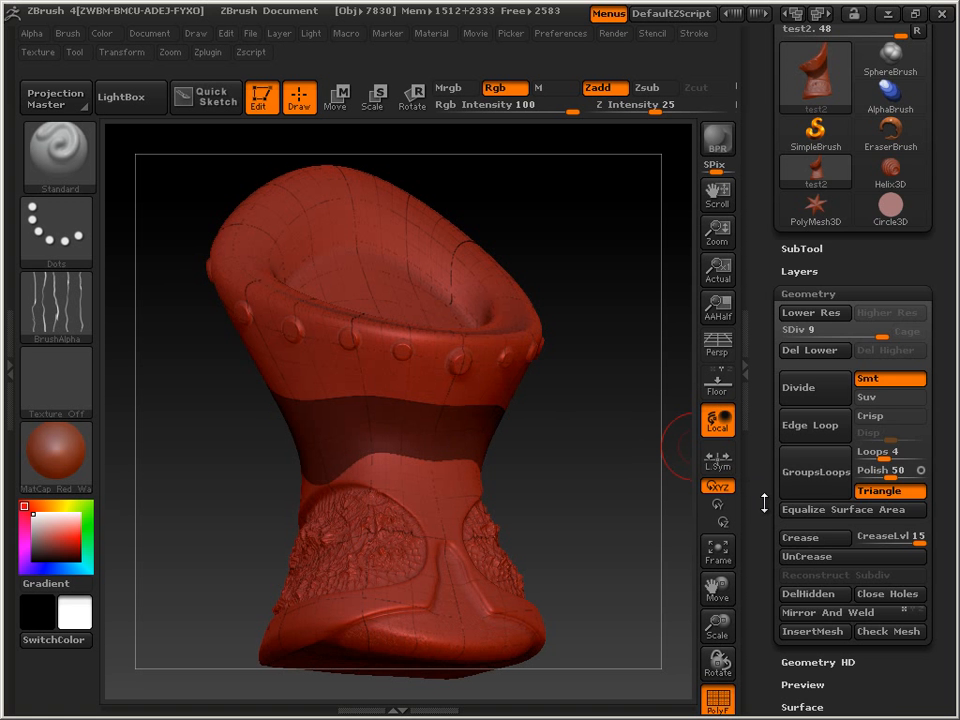
Invert the mask so that everything except the waist band is masked.
drag(763, 501, 771, 324)
key(ctrl+i)
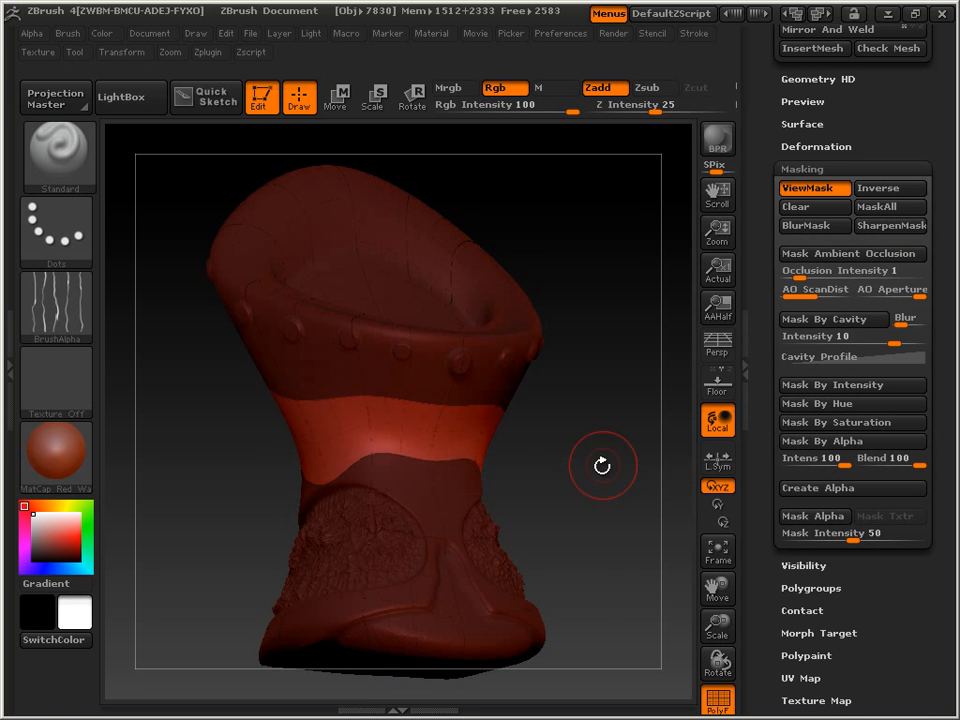
drag(600, 525, 692, 338)
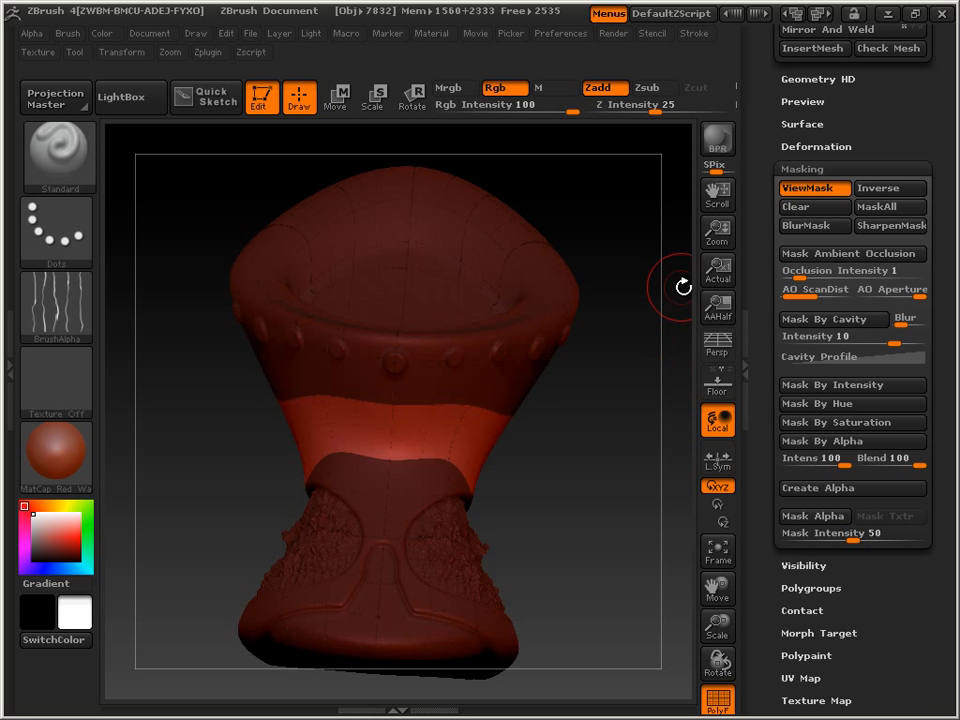
Apply the Inflat deformation at 10 twice to the unmasked waist band and inspect its edges up close.
click(800, 142)
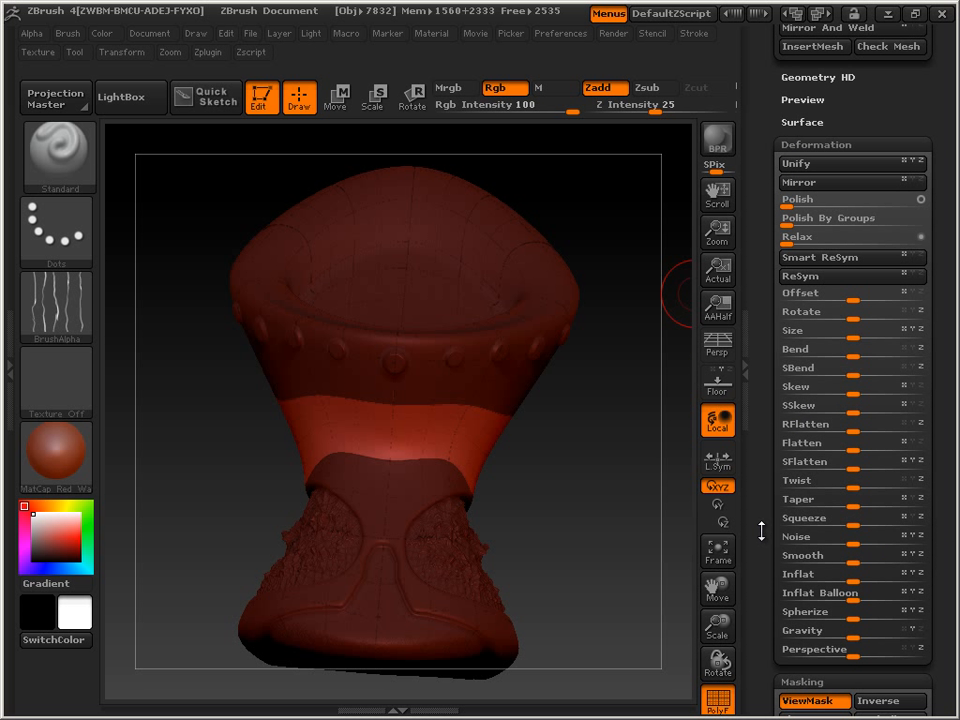
scroll(820, 420, down, 5)
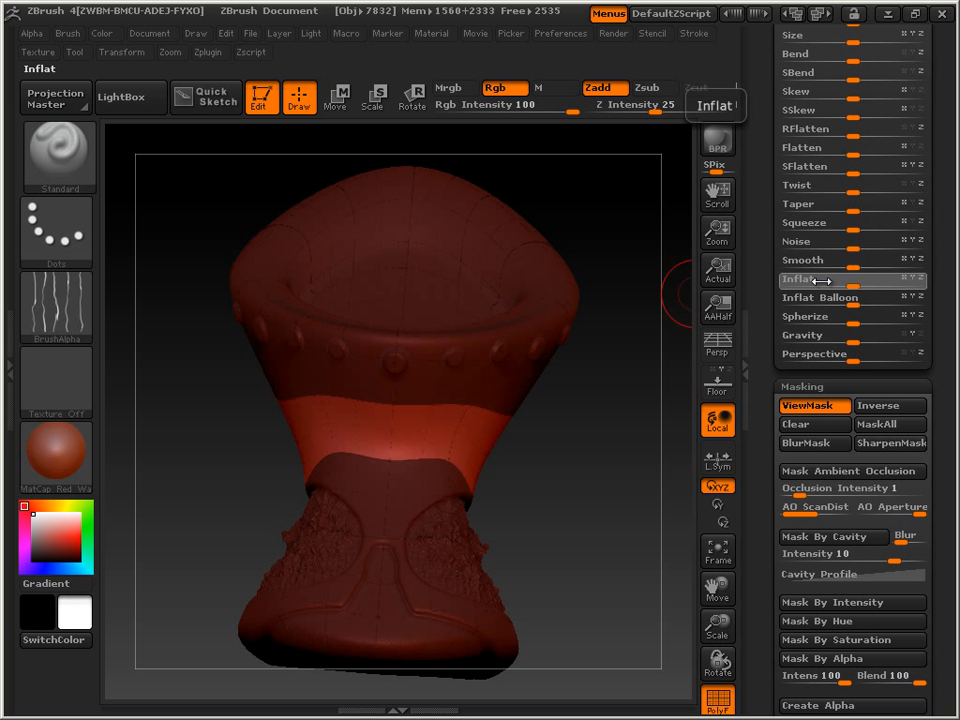
click(820, 281)
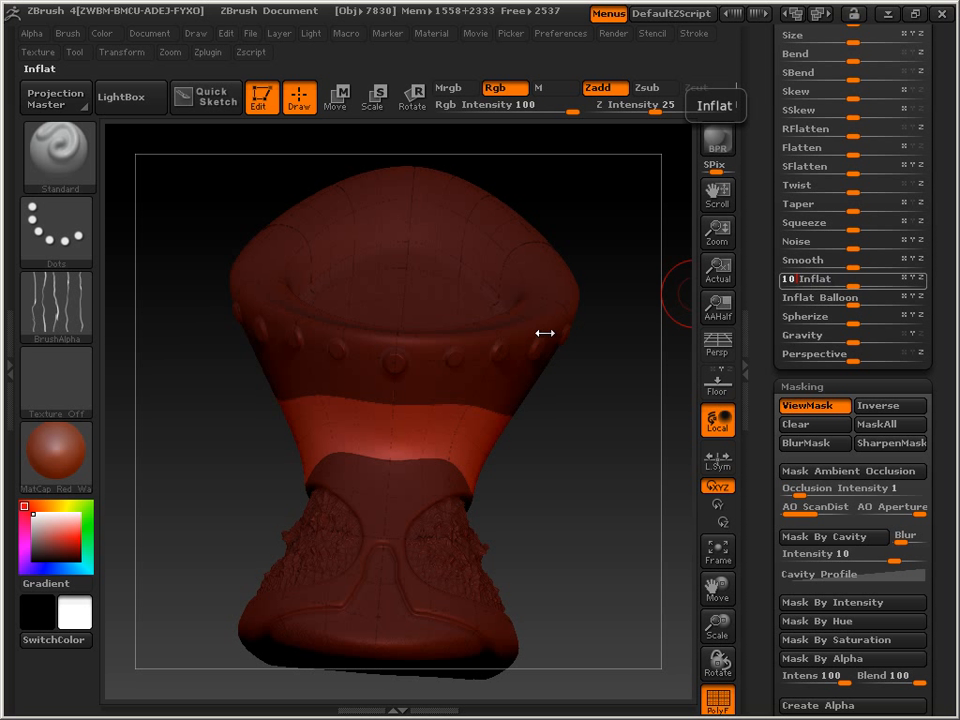
key(Return)
drag(586, 421, 619, 396)
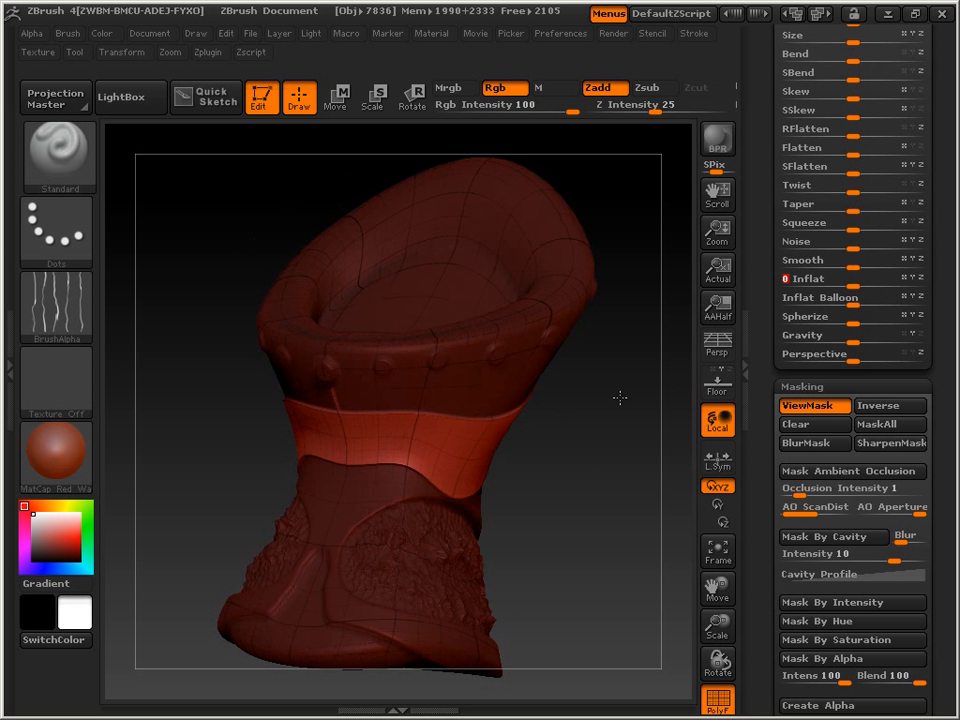
click(791, 282)
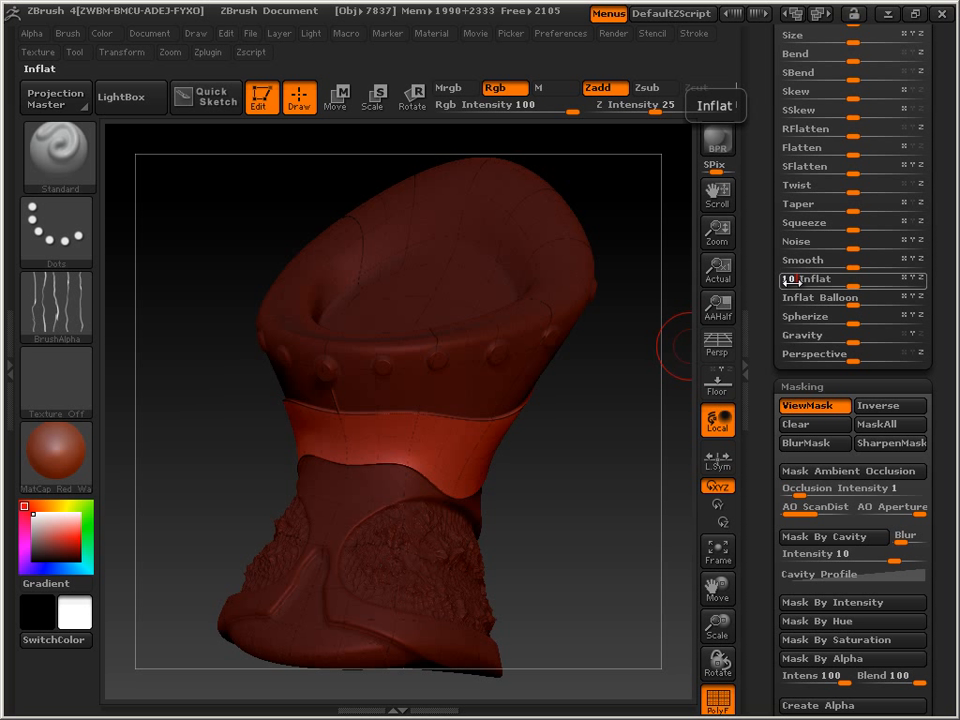
key(Return)
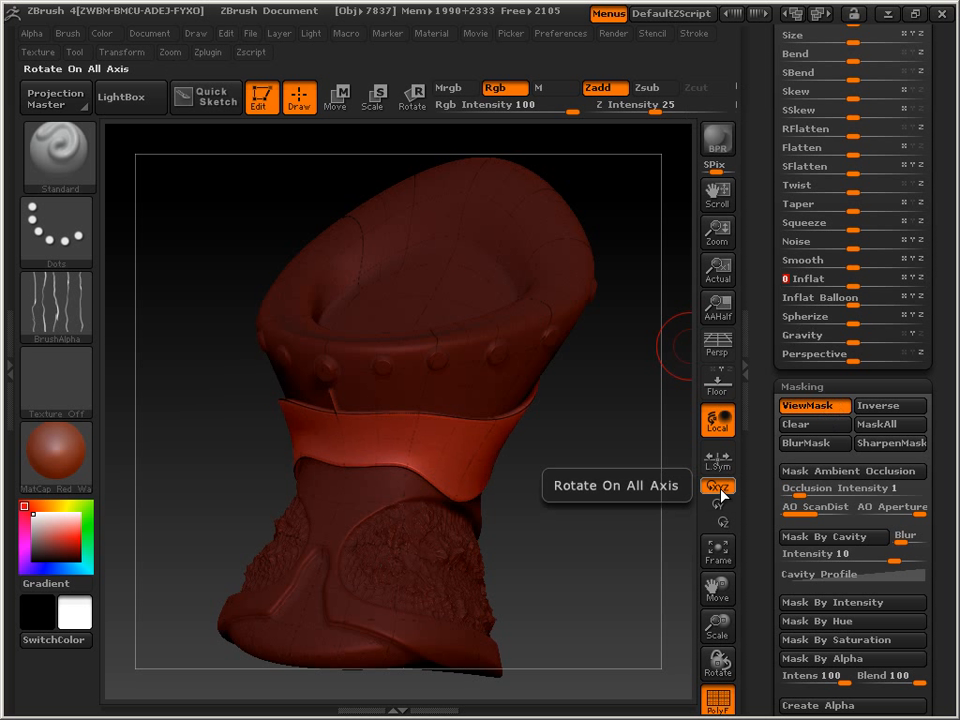
drag(717, 625, 442, 477)
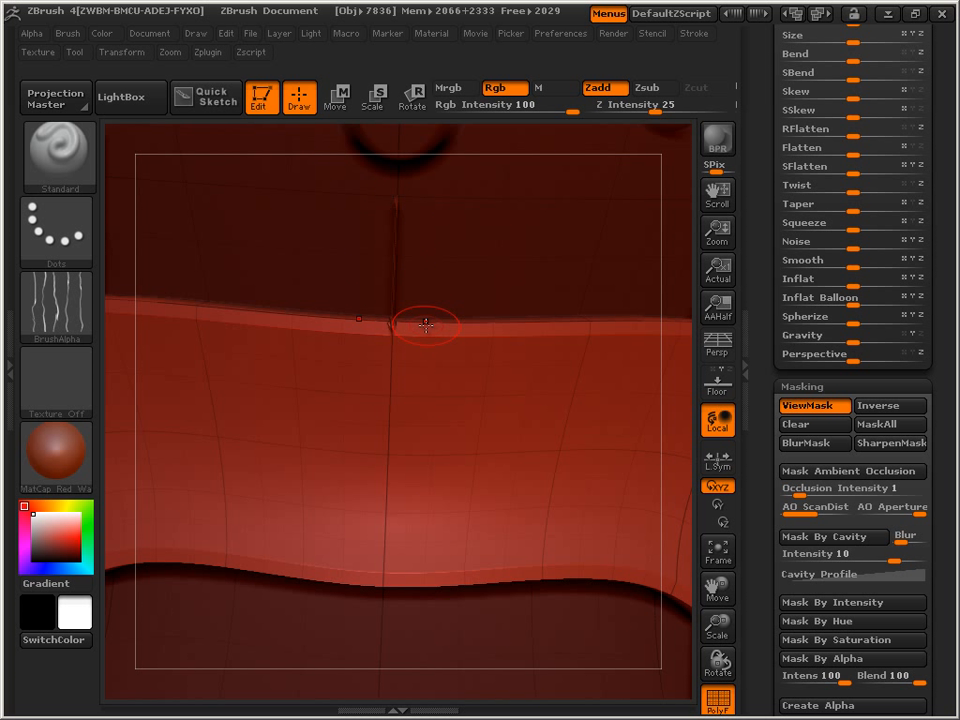
Undo both inflations of the waist band.
key(ctrl)
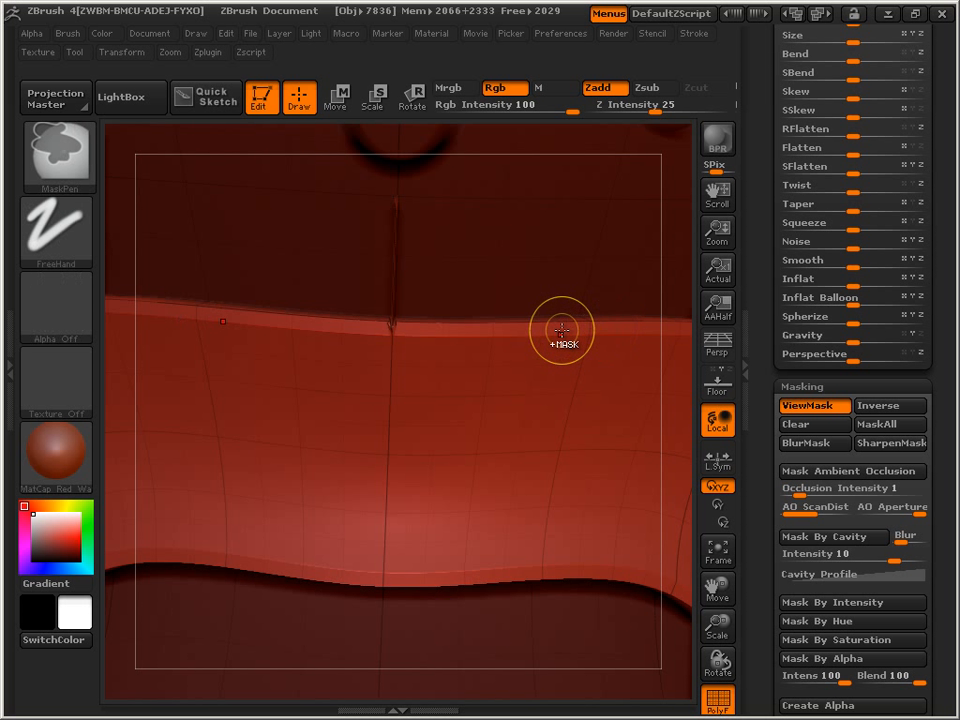
key(ctrl+z)
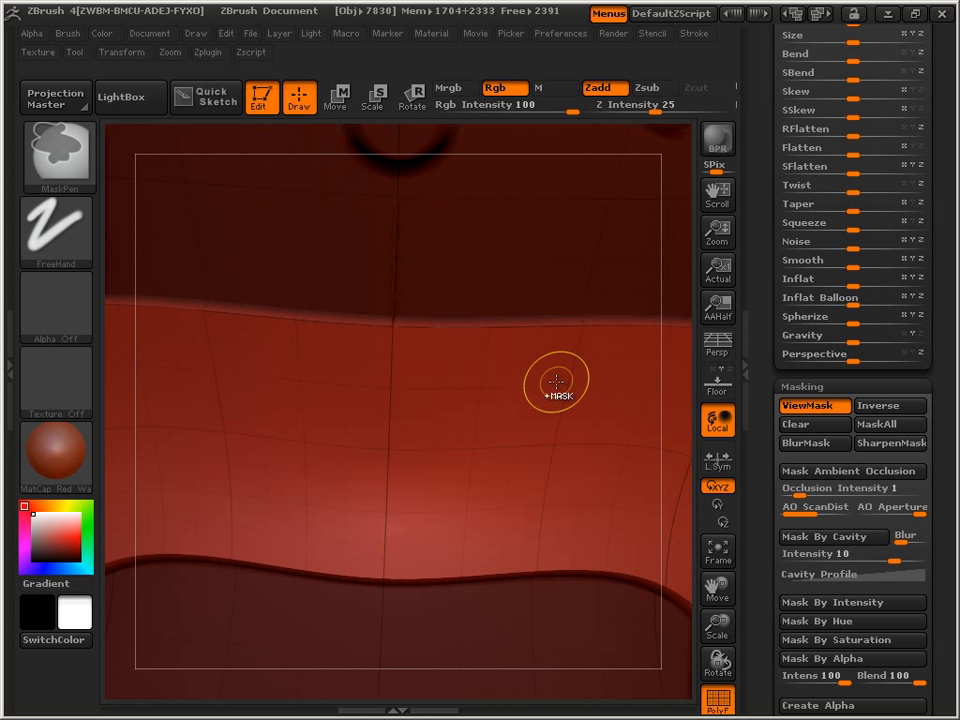
key(ctrl+z)
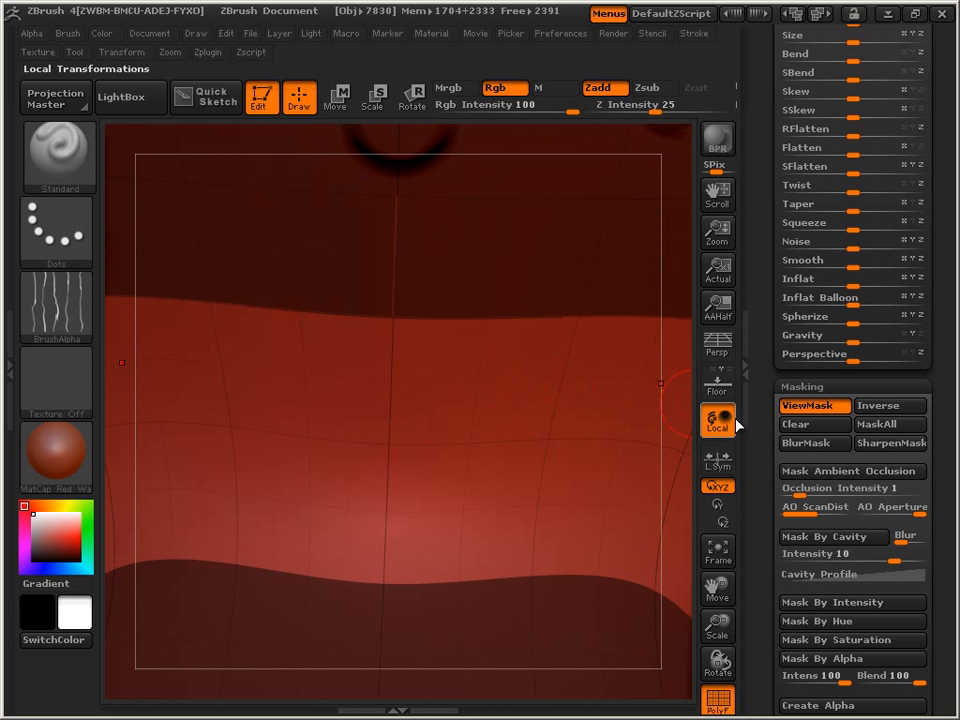
Lower the model's subdivision level to SDiv 5 and SDiv 2, ending at SDiv 3.
mouse_move(760, 425)
mouse_down()
mouse_move(760, 366)
mouse_move(772, 650)
mouse_up()
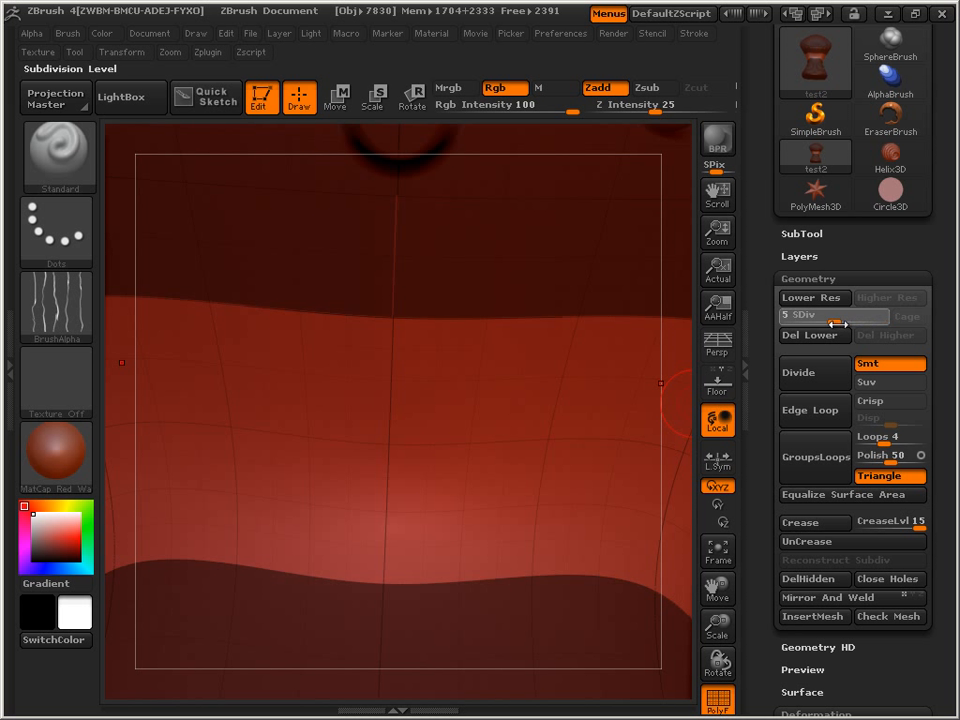
key(shift+d)
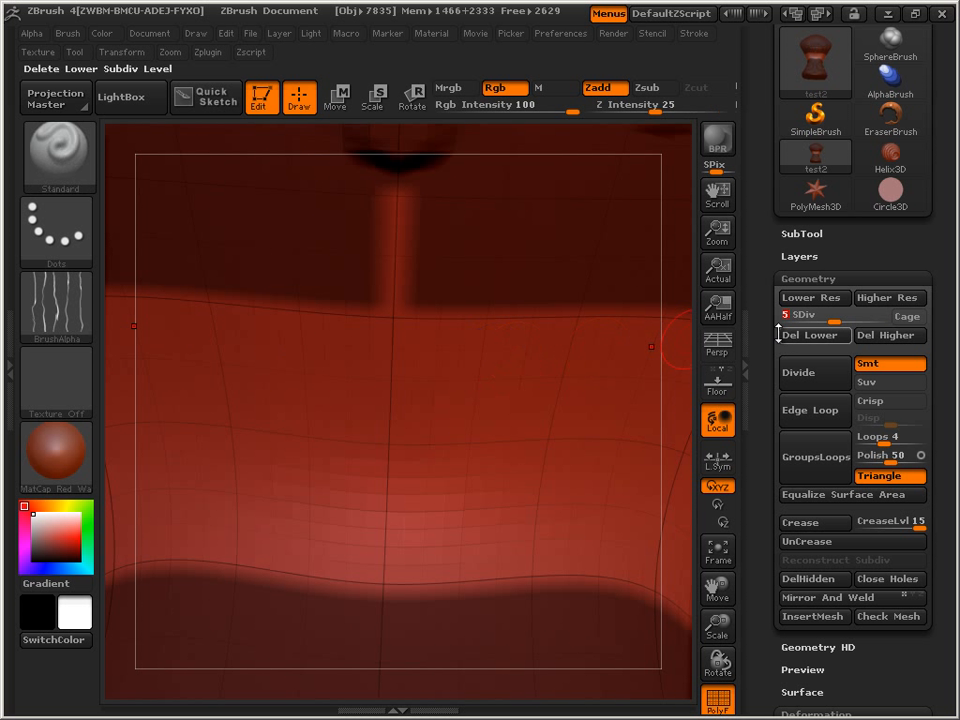
drag(812, 317, 806, 318)
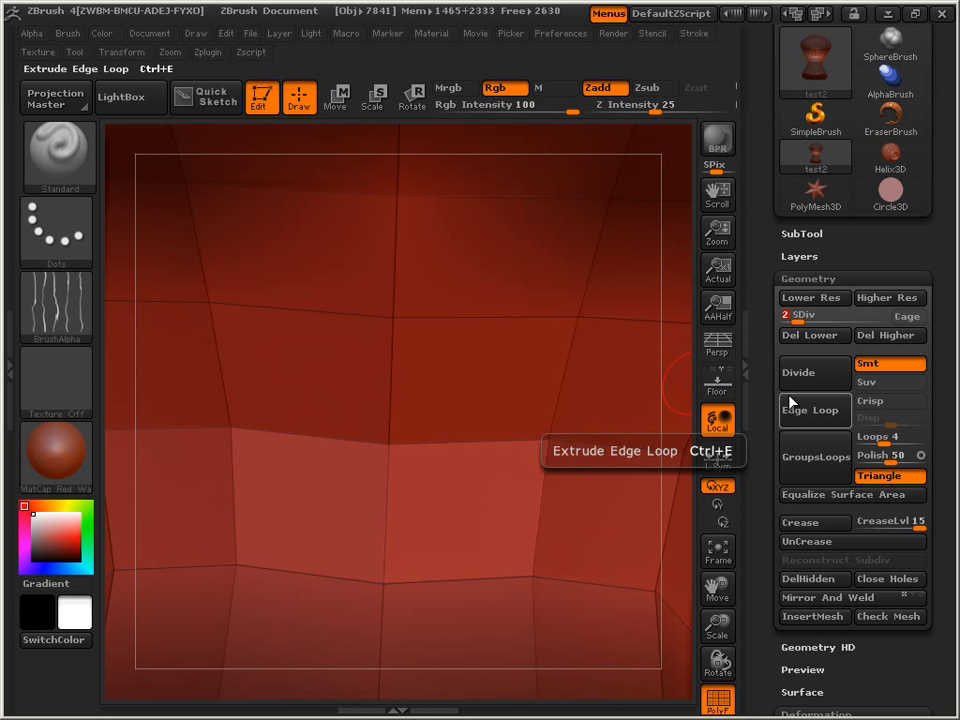
click(808, 318)
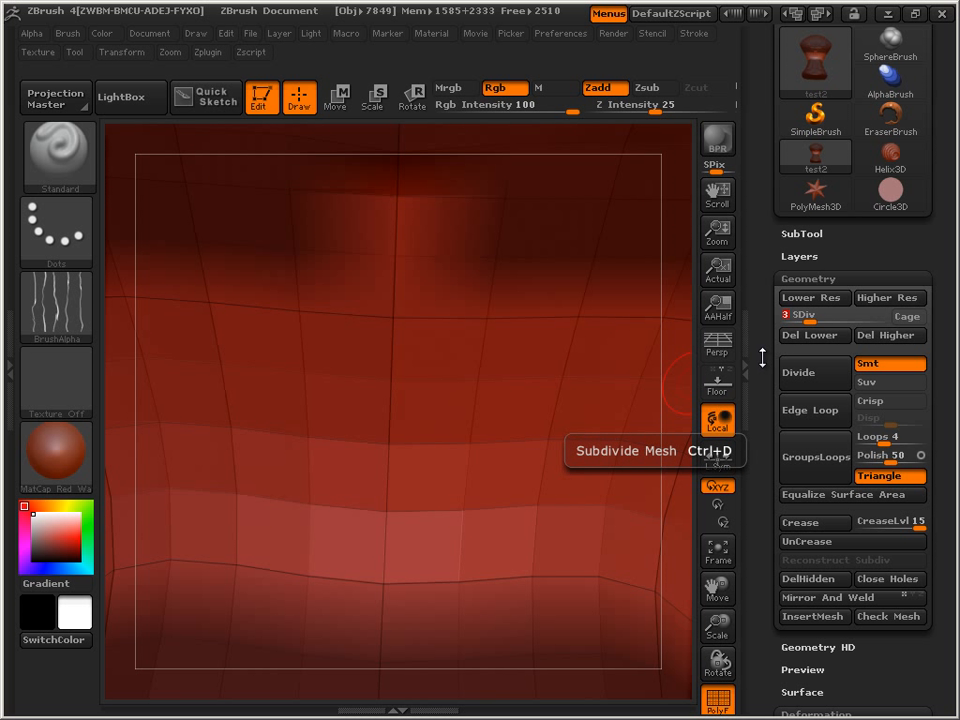
Clear the mask from the model.
drag(762, 403, 767, 342)
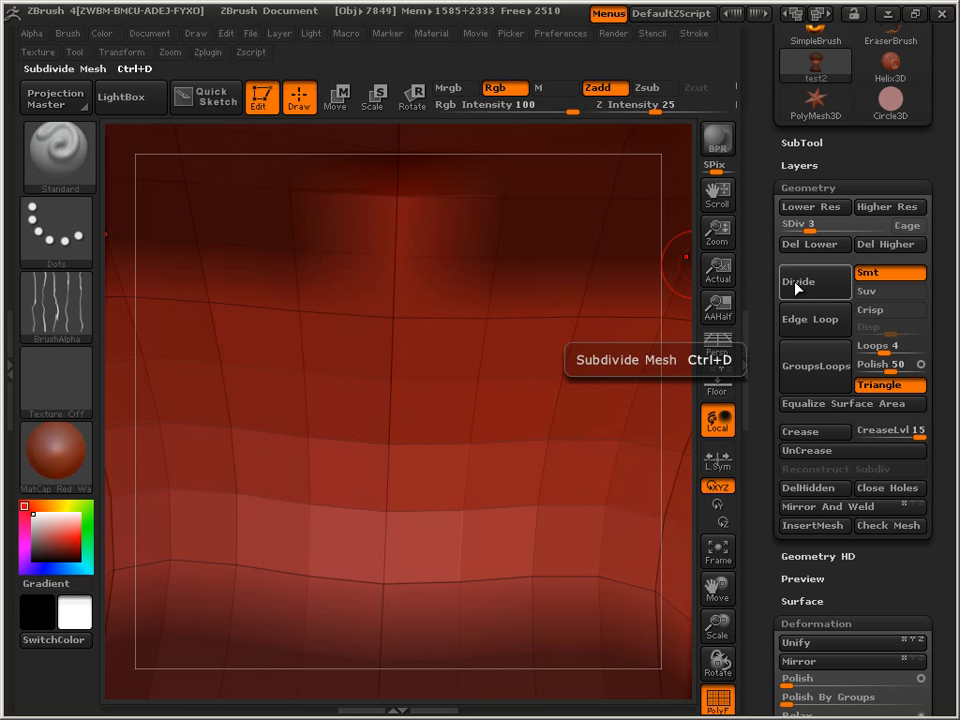
drag(767, 416, 781, 200)
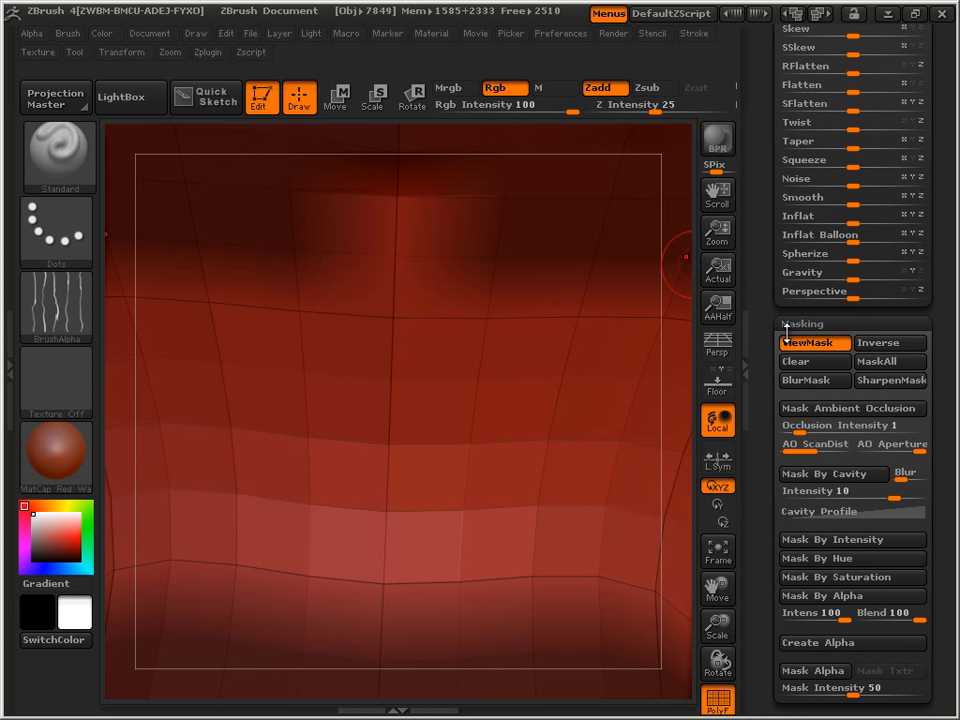
click(796, 361)
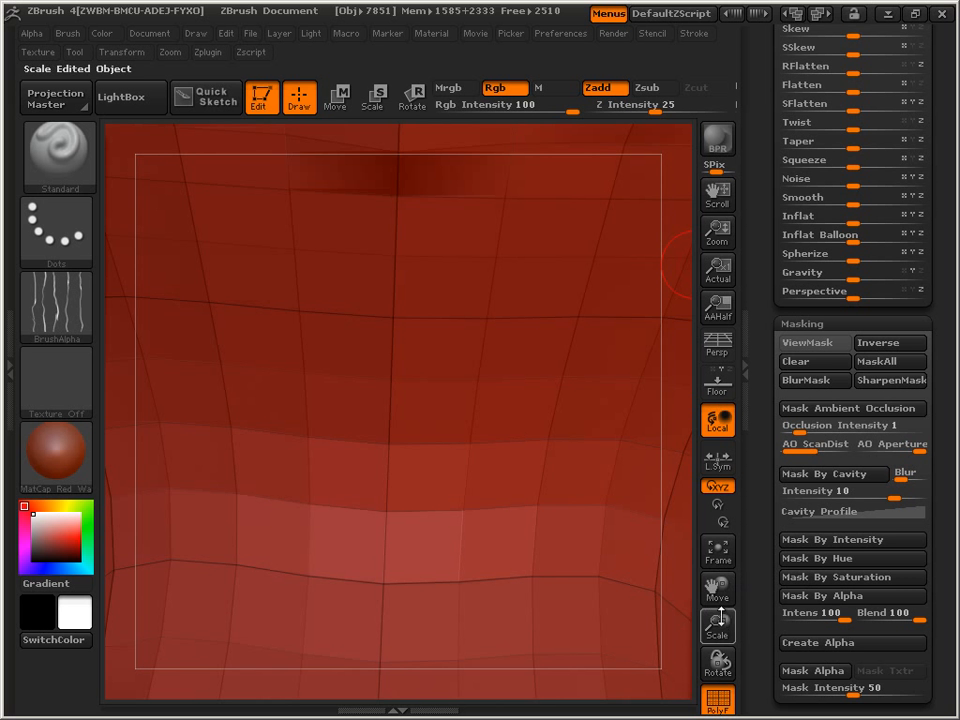
Lower the model's subdivision level to SDiv 2.
drag(717, 625, 718, 437)
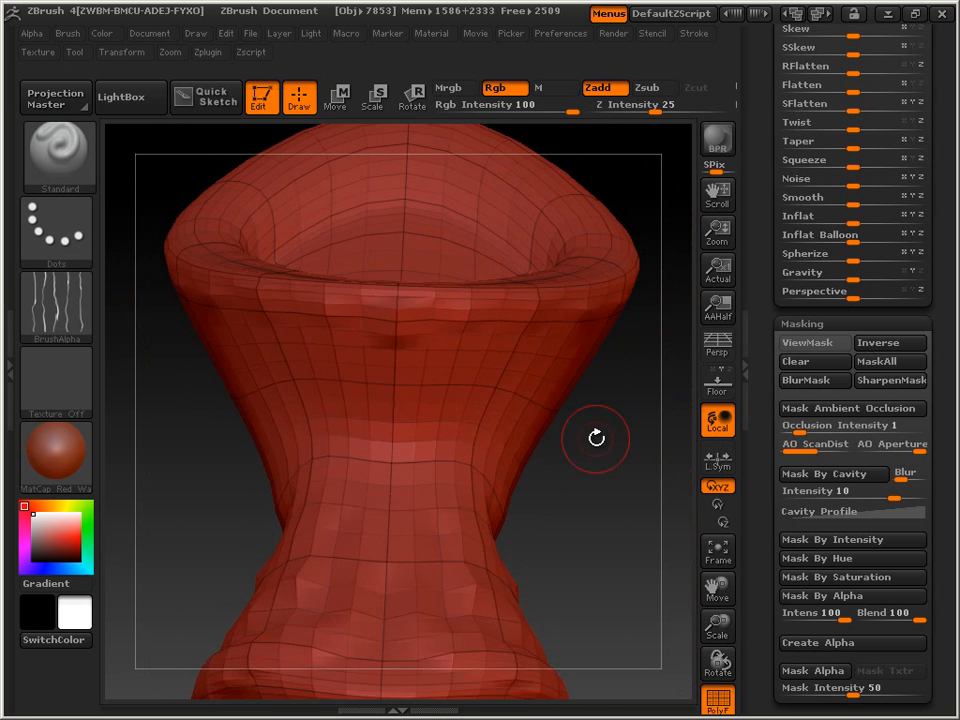
drag(596, 437, 514, 431)
key(shift)
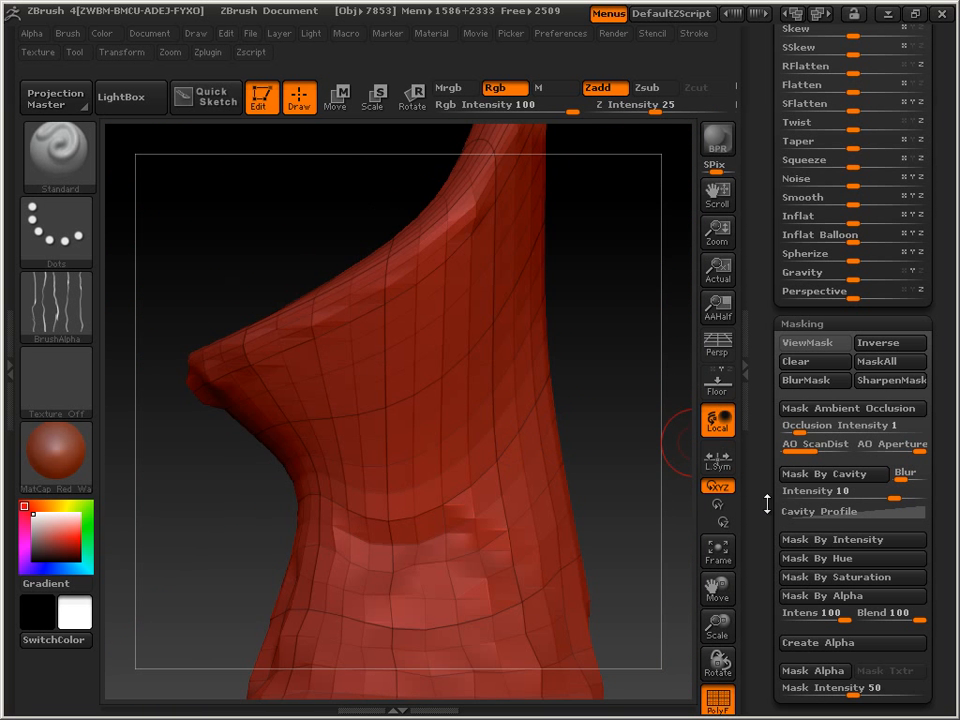
drag(771, 506, 764, 716)
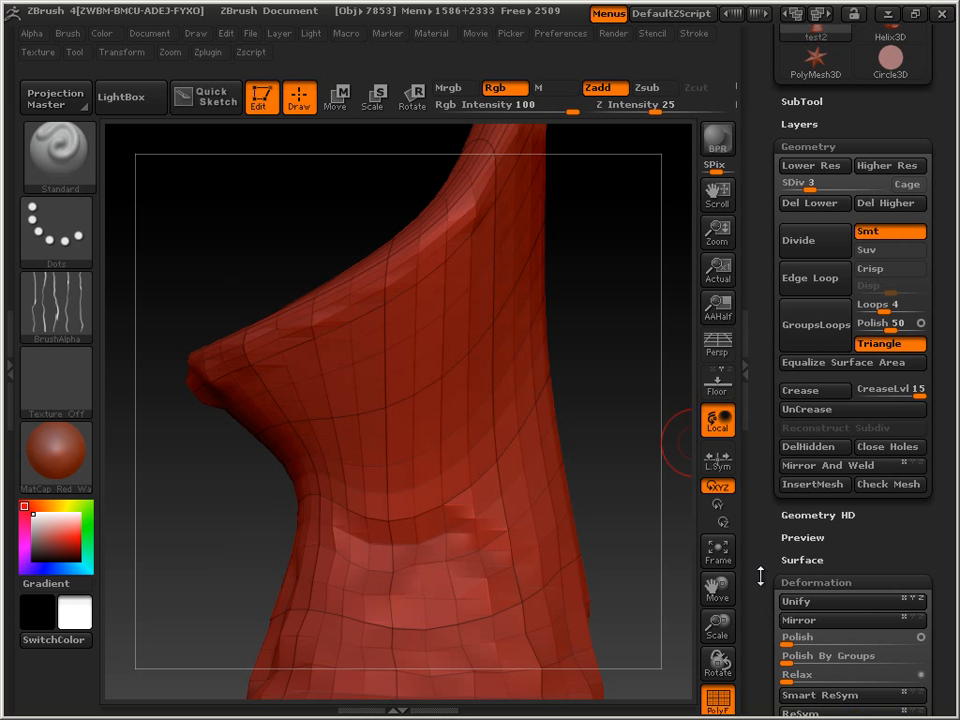
drag(808, 186, 803, 187)
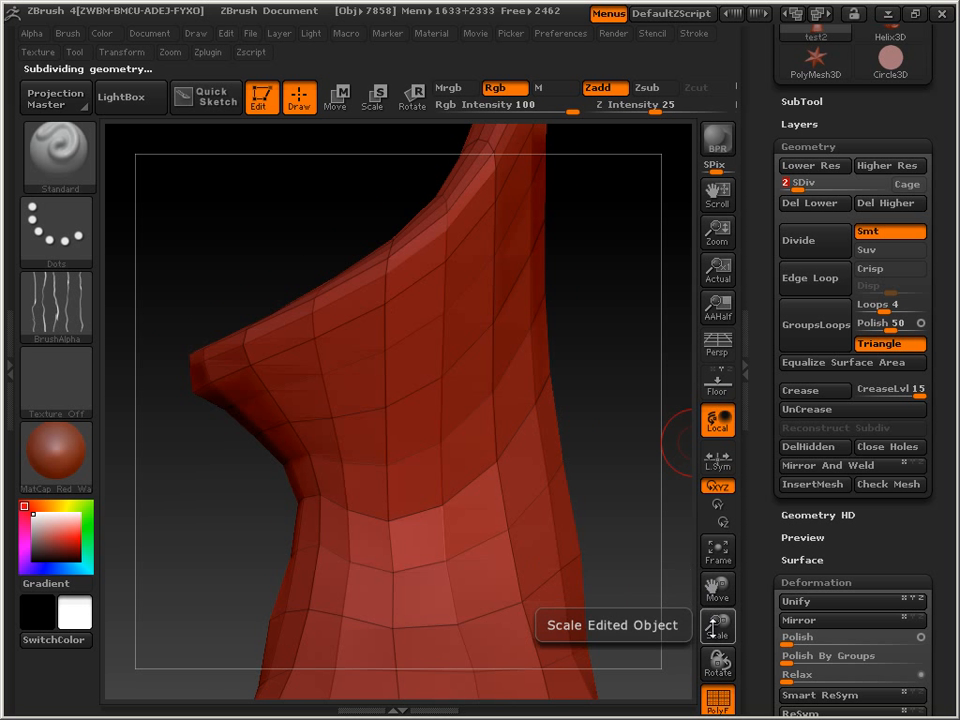
Isolate a single ring of polygons around the upper body with lasso selections, hiding the rest of the model.
mouse_move(713, 627)
mouse_down()
mouse_move(713, 655)
mouse_move(711, 590)
mouse_up()
key(ctrl)
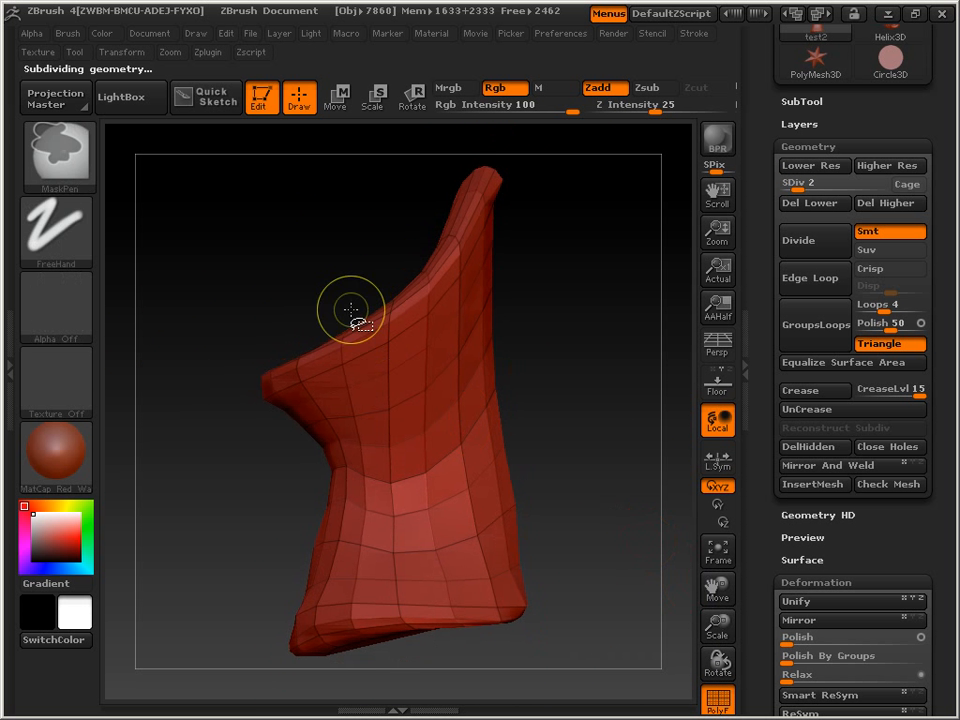
mouse_move(168, 305)
ctrl+shift+mouse_down()
mouse_move(171, 422)
mouse_move(293, 418)
mouse_move(383, 396)
mouse_move(444, 347)
mouse_move(512, 246)
mouse_move(514, 143)
ctrl+shift+mouse_up()
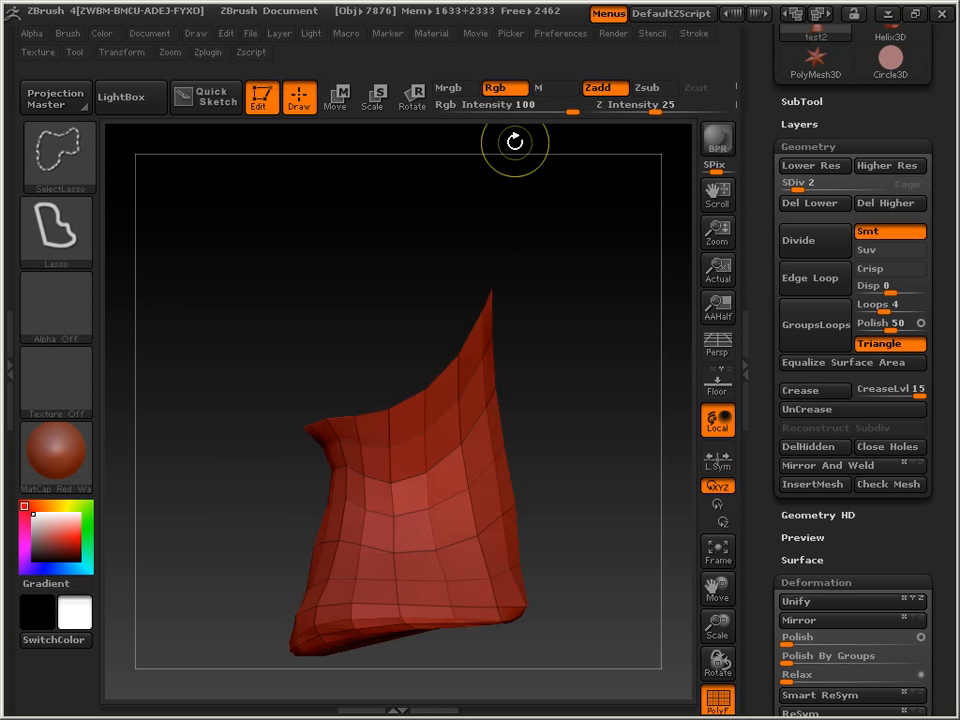
mouse_move(253, 648)
ctrl+shift+mouse_down()
mouse_move(255, 585)
mouse_move(290, 469)
ctrl+shift+mouse_up()
mouse_move(323, 455)
ctrl+shift+mouse_down()
mouse_move(418, 450)
mouse_move(489, 392)
mouse_move(564, 470)
mouse_move(590, 420)
ctrl+shift+mouse_up()
drag(386, 567, 389, 560)
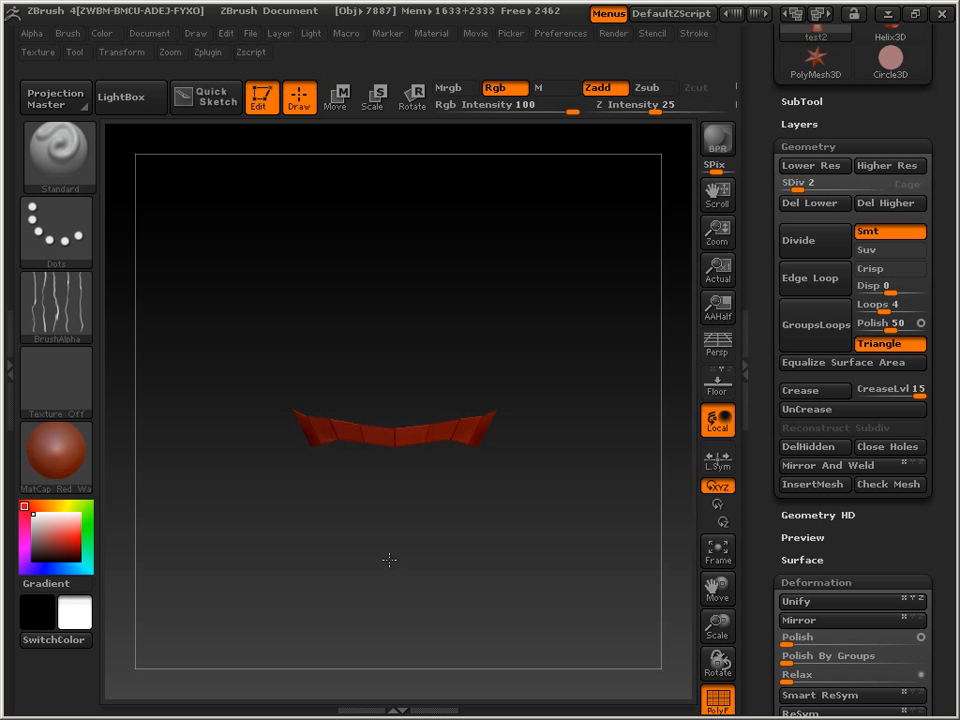
Raise the isolated band to SDiv 9 and mask all of it.
click(858, 183)
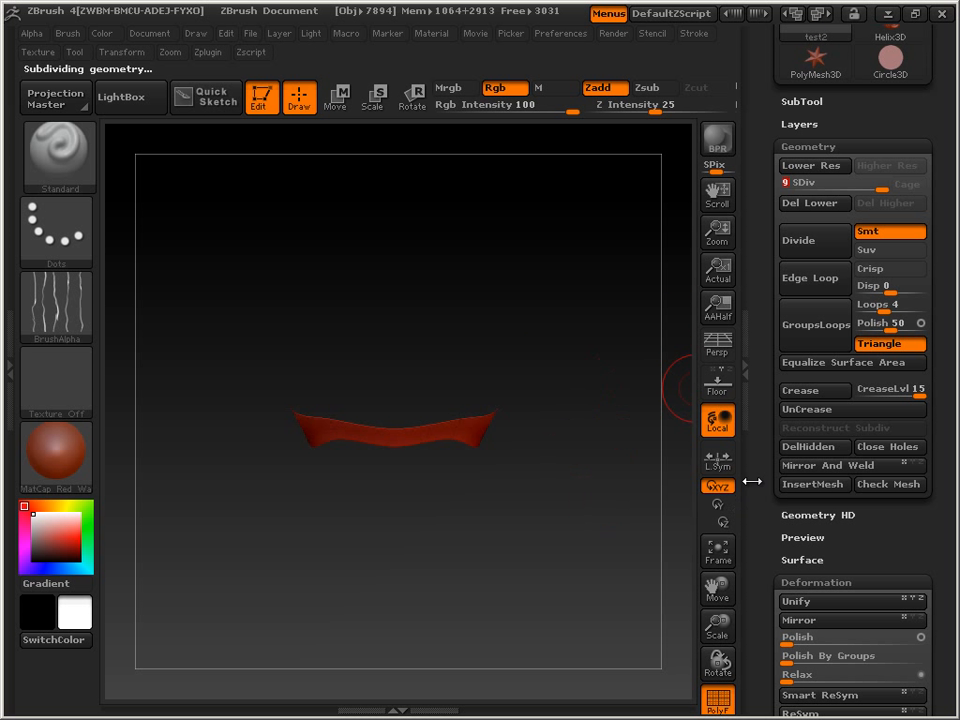
scroll(850, 400, down, 10)
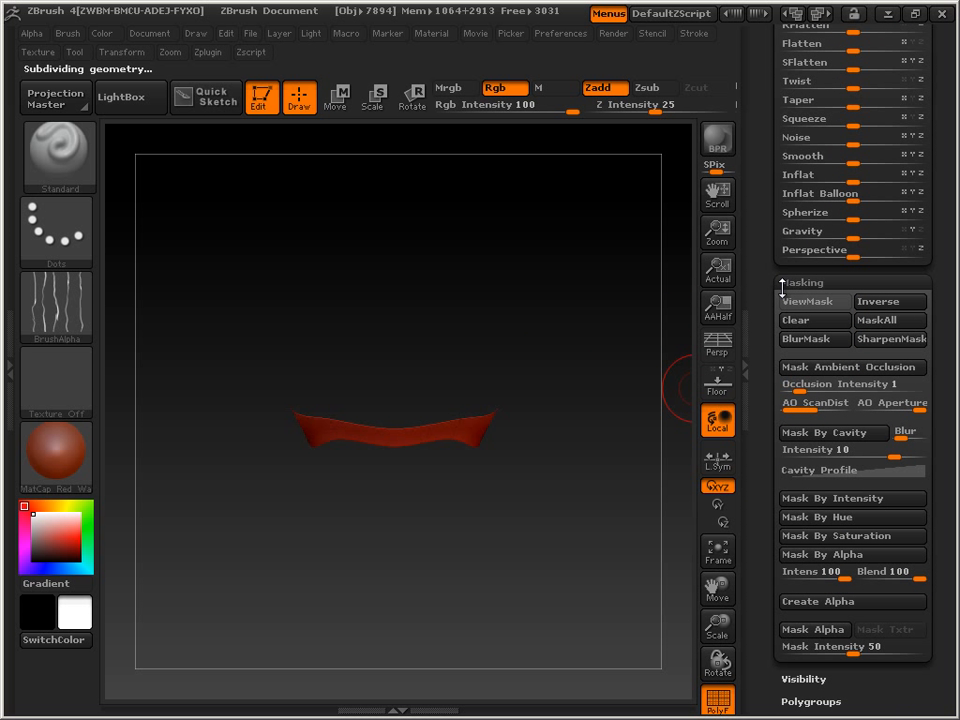
click(881, 325)
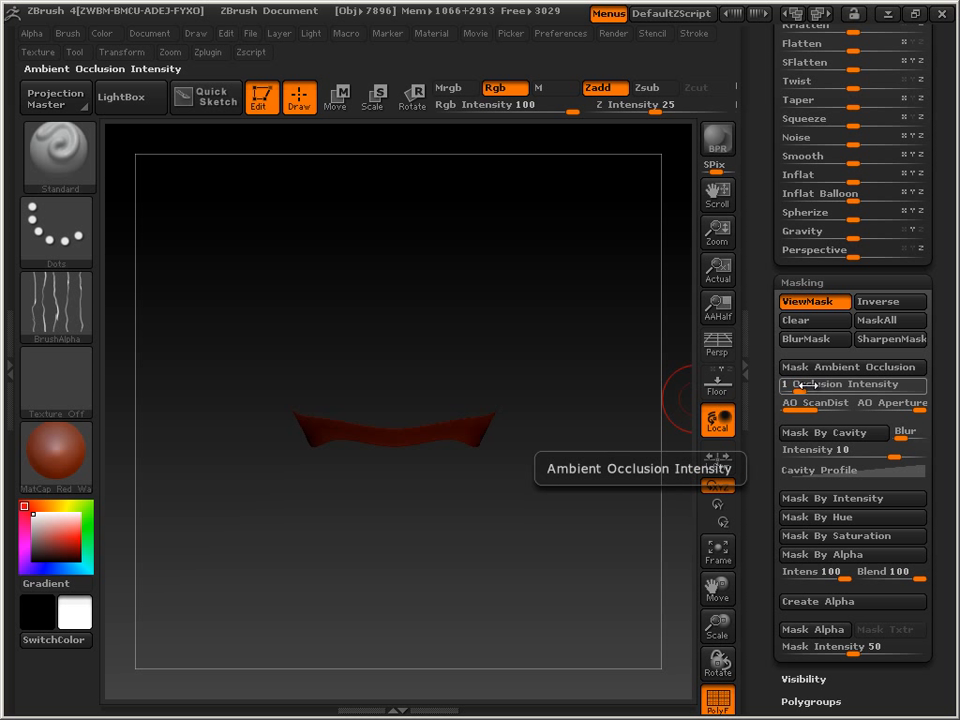
Set the Mask By Cavity intensity to 100 and unhide the rest of the model.
drag(870, 450, 934, 451)
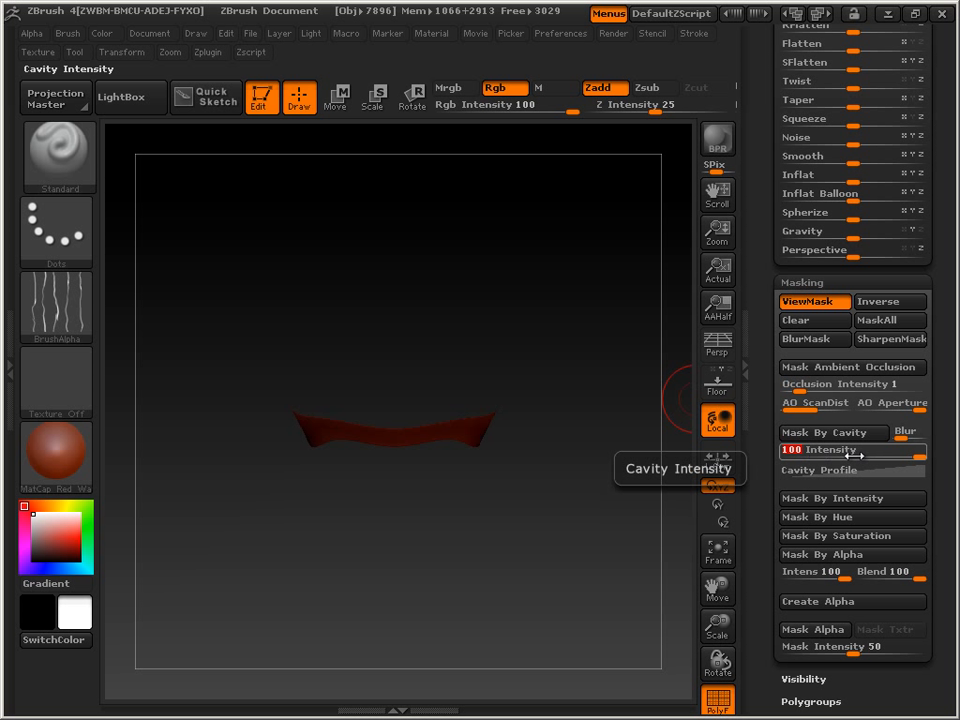
click(819, 577)
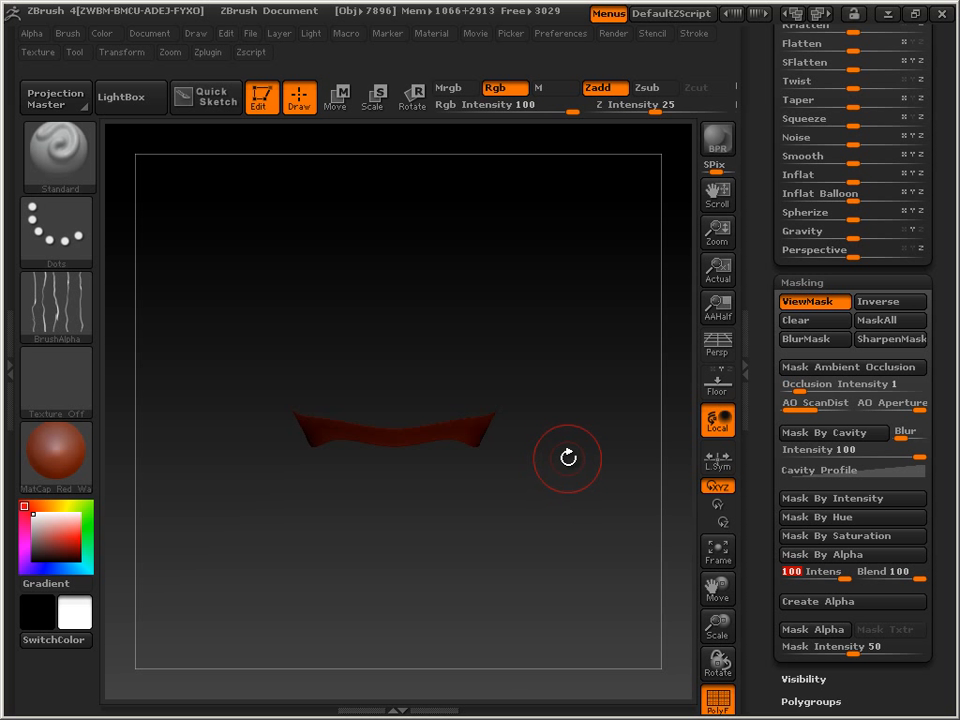
key(ctrl+shift)
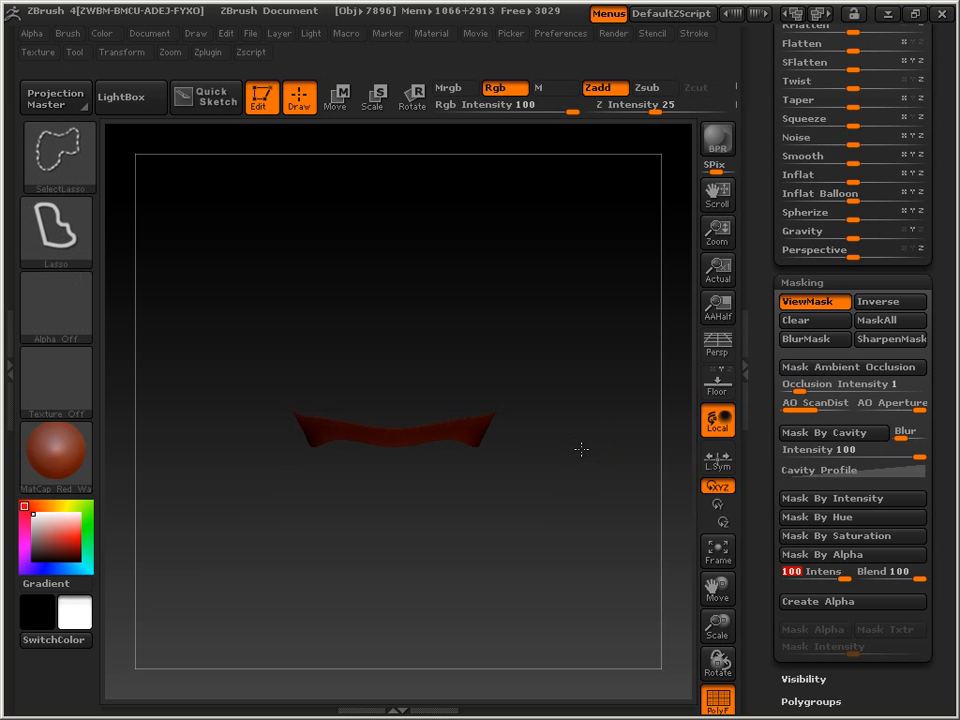
ctrl+shift+click(583, 514)
mouse_move(583, 514)
mouse_down()
mouse_move(544, 454)
mouse_move(403, 463)
mouse_up()
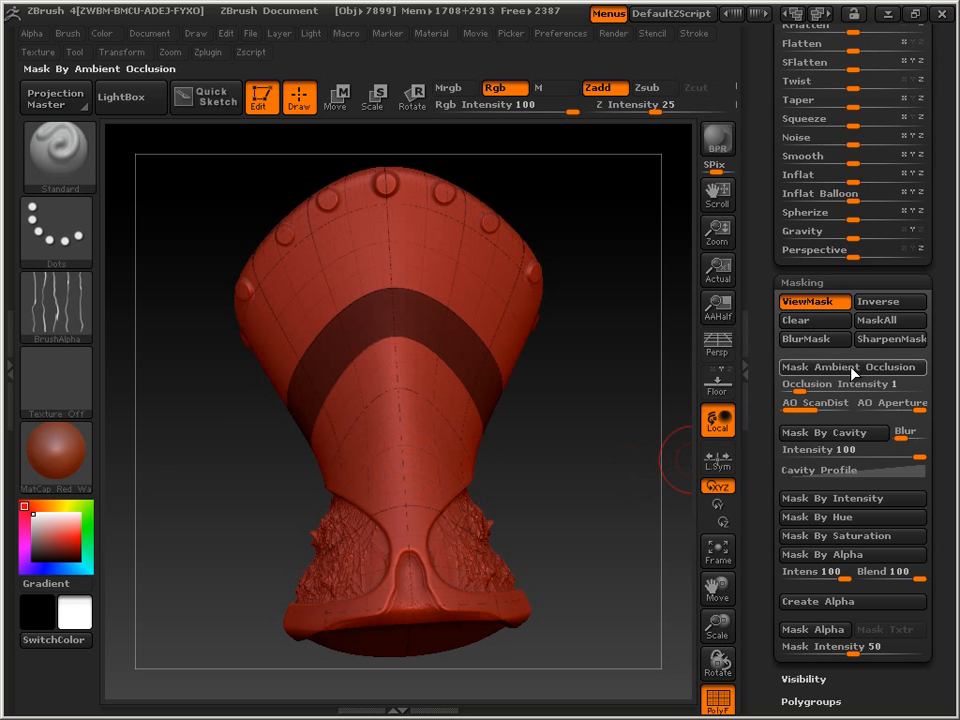
Sharpen the mask on the band and inspect its edges up close.
click(880, 340)
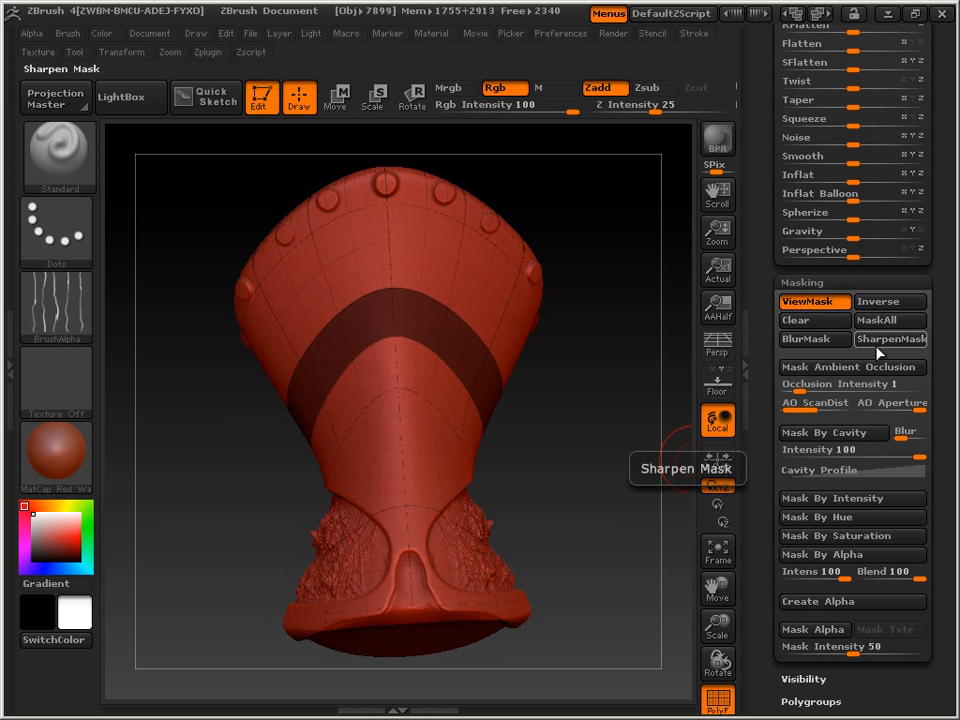
drag(589, 388, 655, 507)
drag(711, 614, 662, 585)
drag(614, 503, 395, 469)
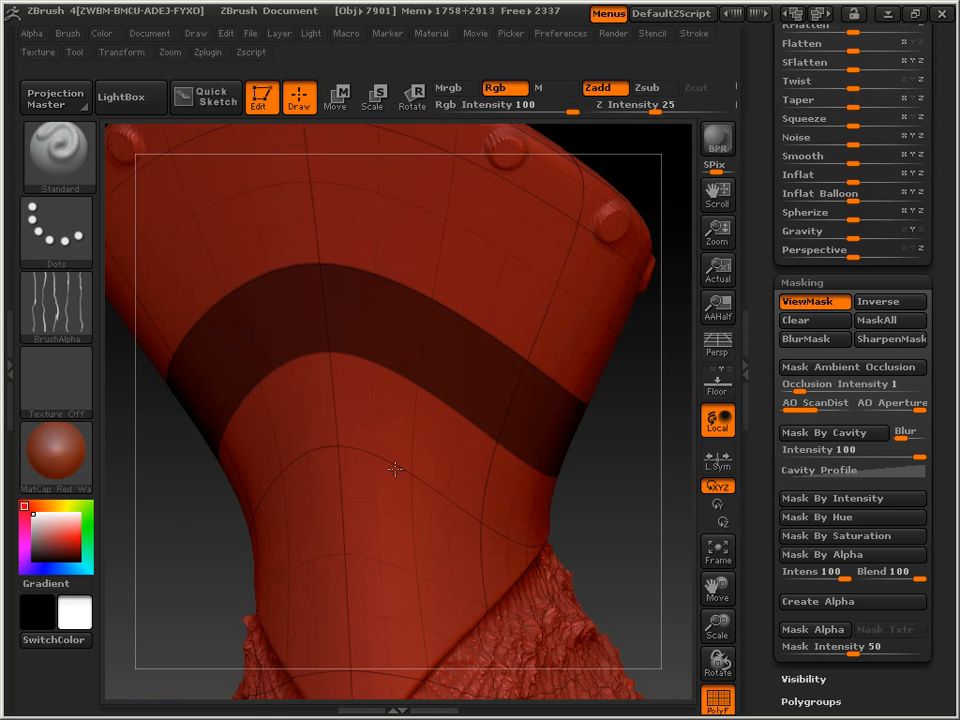
Invert the mask and apply the Inflat deformation at 20 to the unmasked band.
click(858, 302)
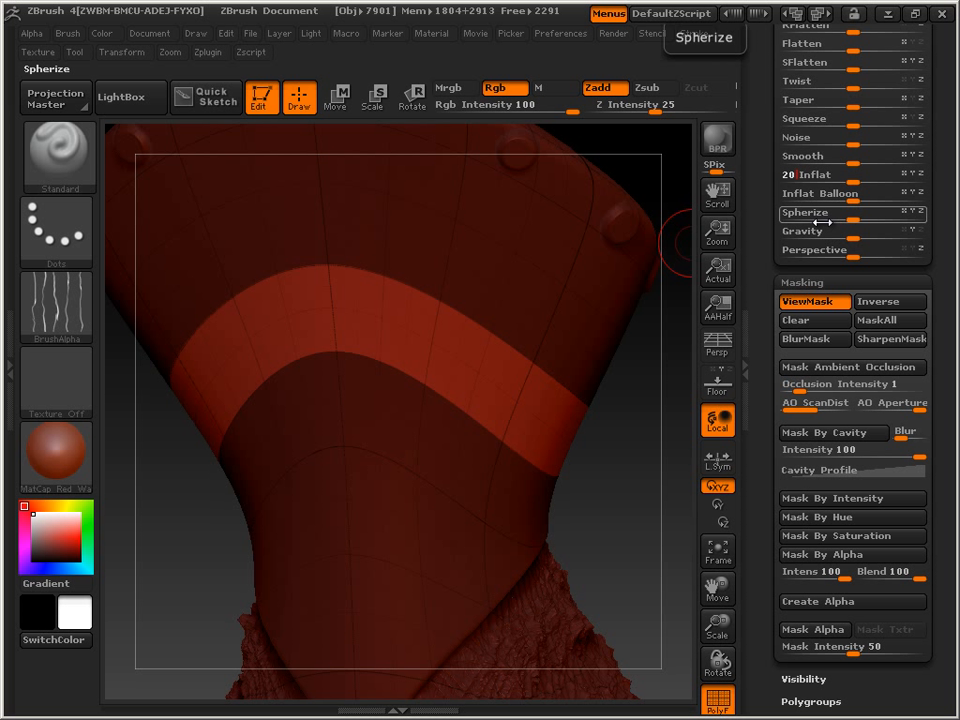
key(Return)
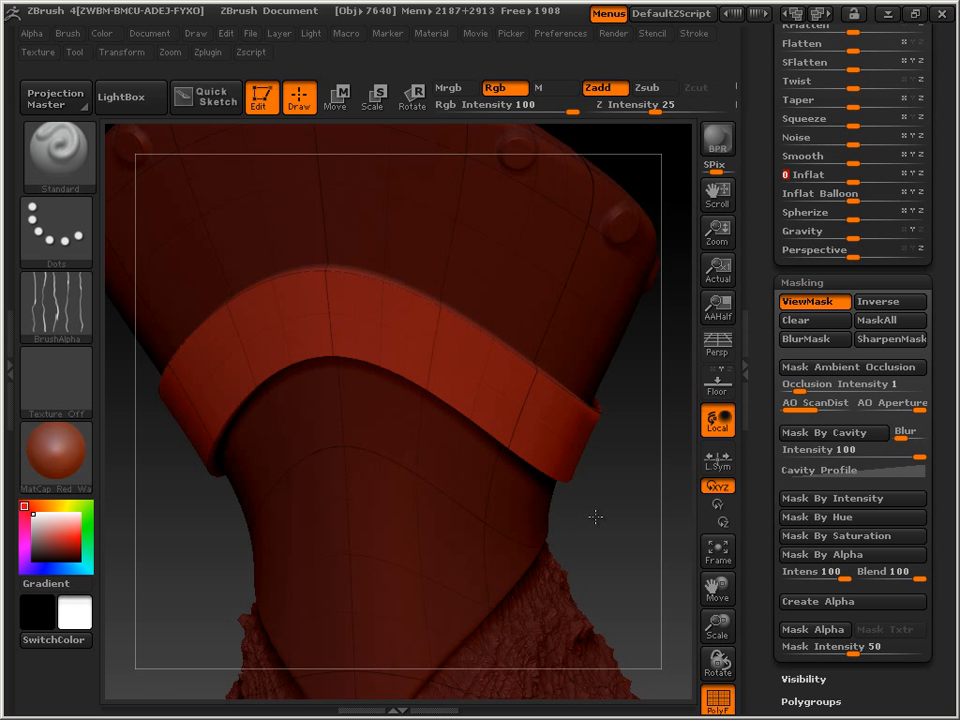
drag(595, 516, 472, 383)
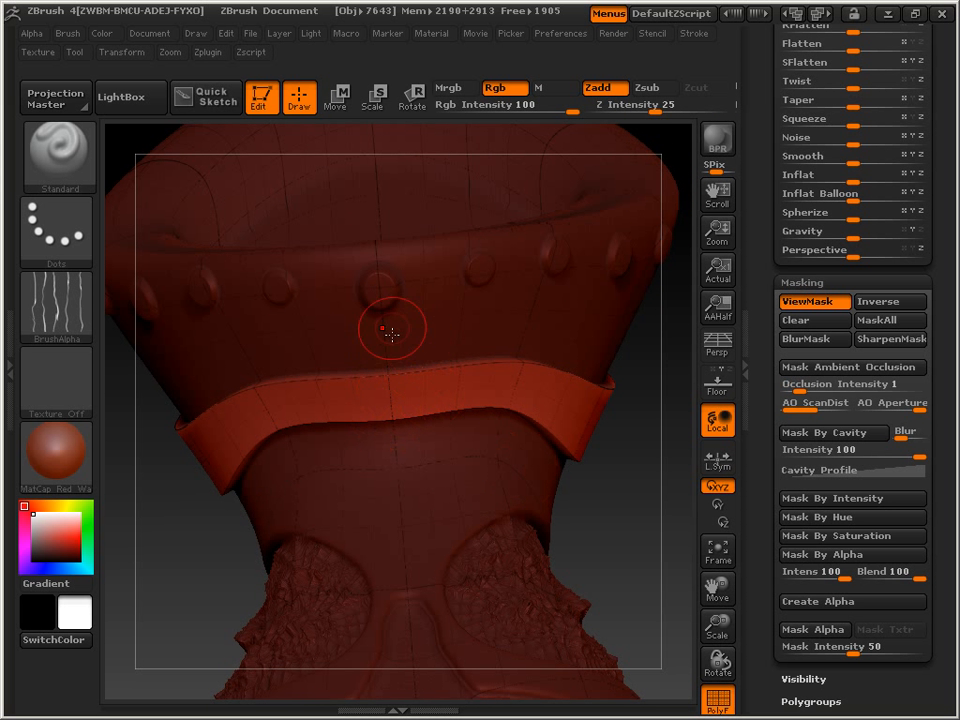
drag(624, 493, 623, 519)
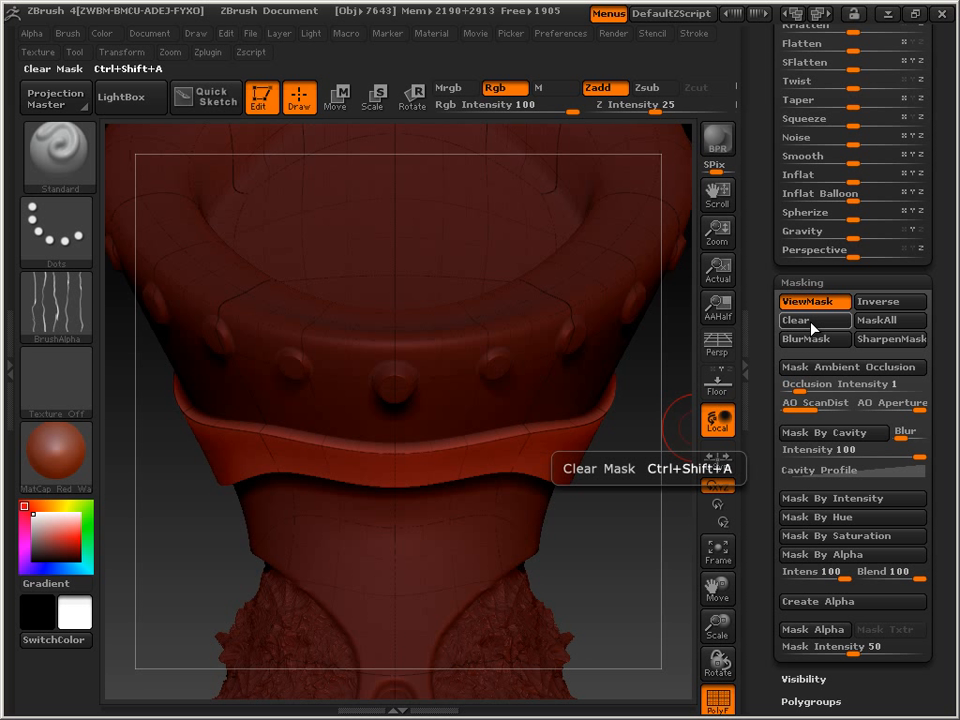
Invert the mask back onto the raised band and paint masks over the large front rivet and the rivets beside it.
click(866, 304)
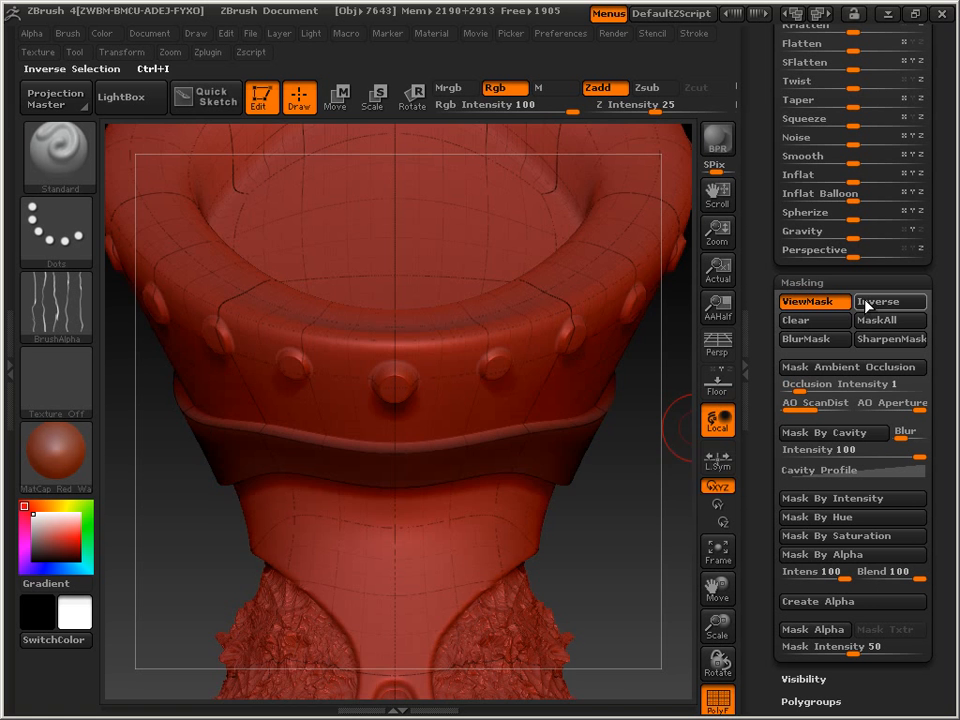
mouse_move(648, 542)
mouse_down()
mouse_move(634, 497)
mouse_move(640, 472)
mouse_up()
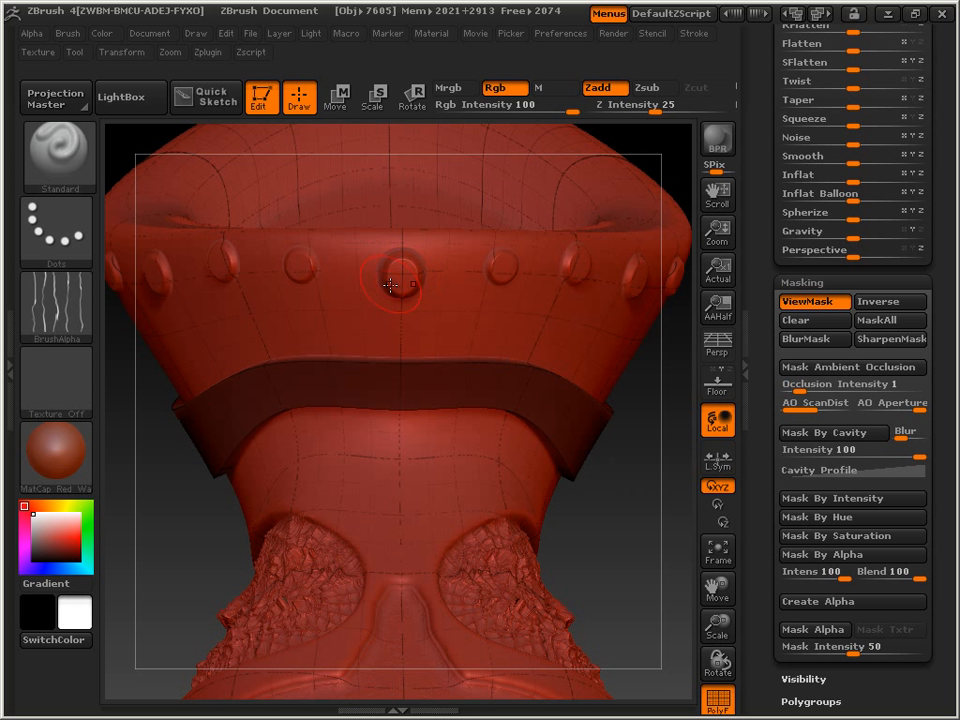
key(ctrl)
key(ctrl)
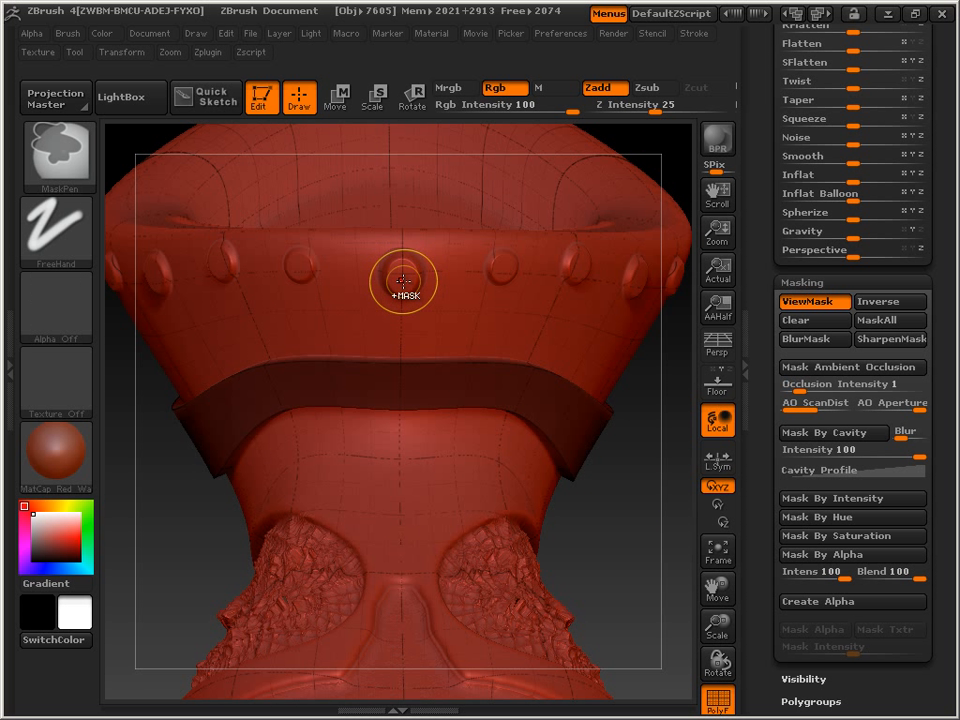
ctrl+click(401, 277)
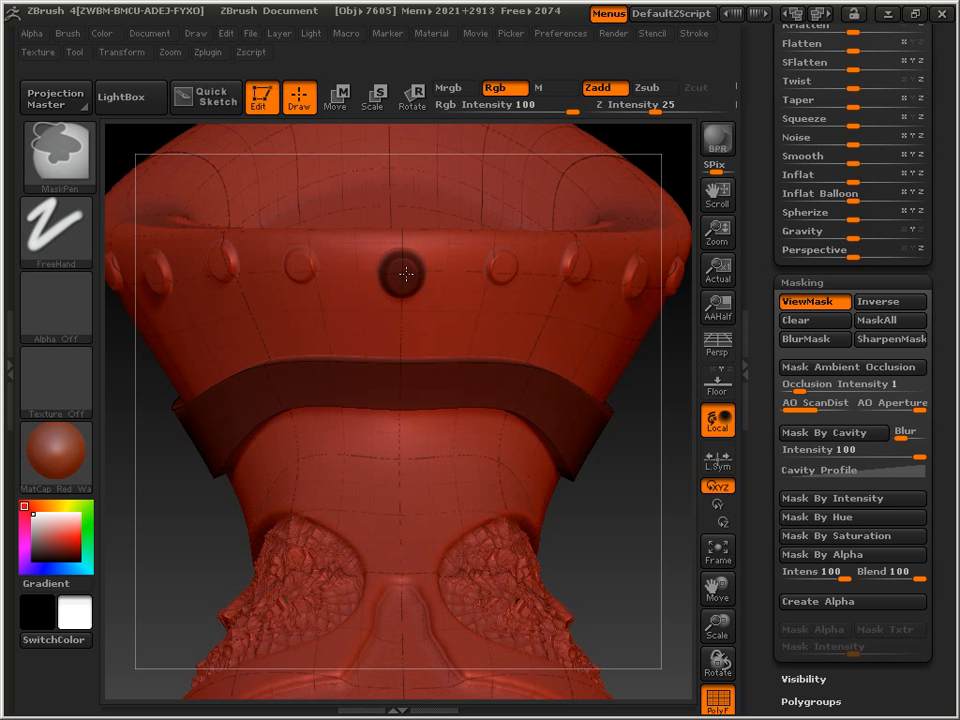
ctrl+click(506, 268)
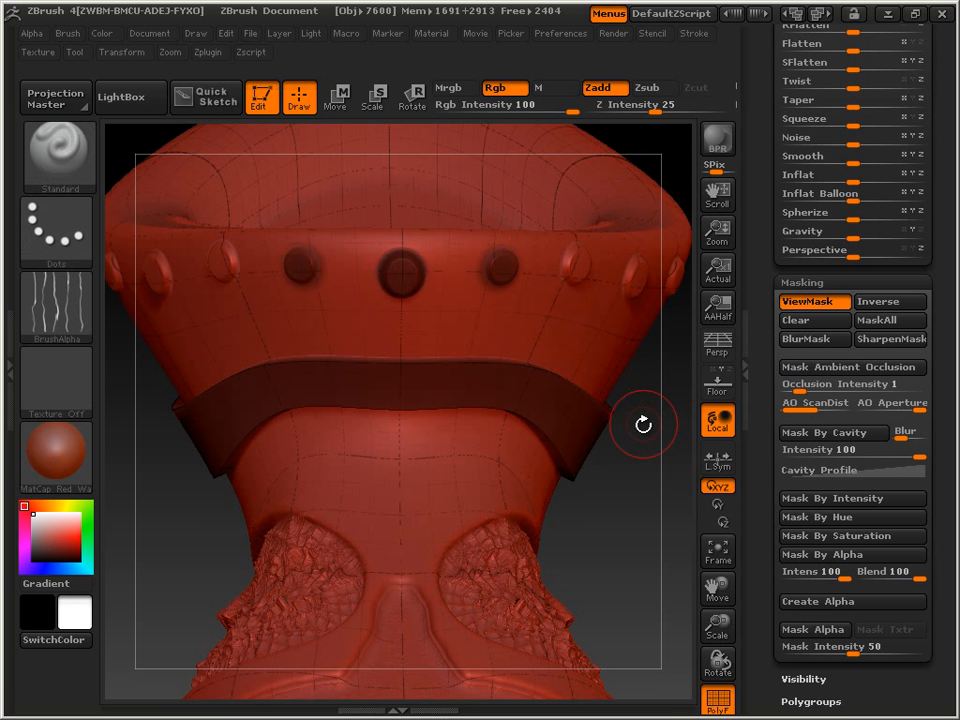
Paint masks over the next rivets along the side of the rim.
mouse_move(645, 466)
mouse_down()
mouse_move(617, 482)
mouse_move(520, 474)
mouse_up()
key(ctrl)
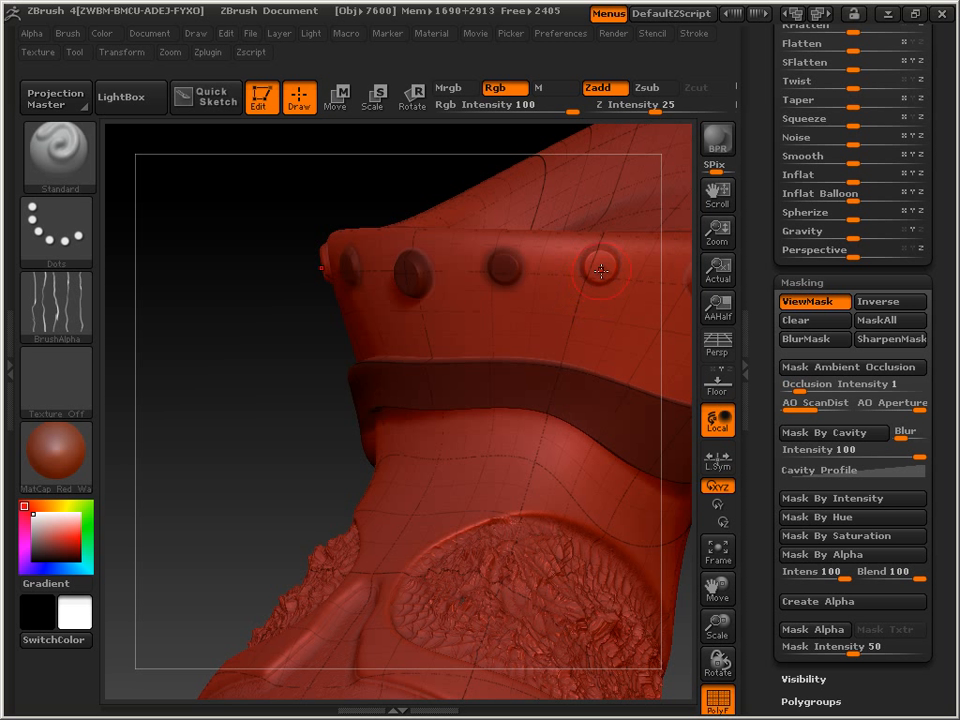
ctrl+click(598, 268)
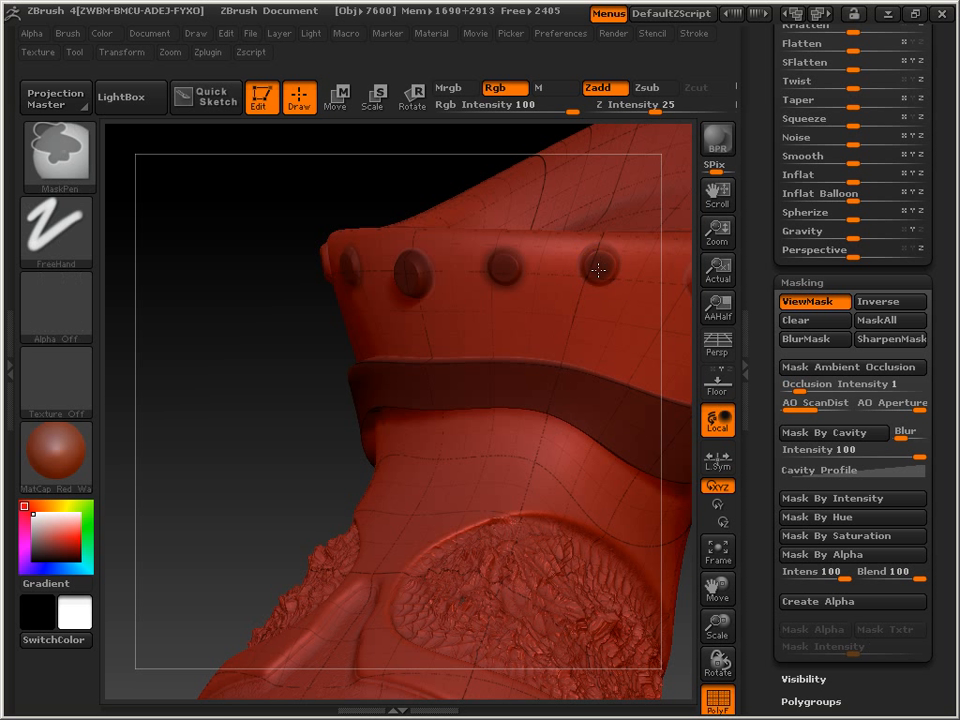
mouse_move(716, 586)
mouse_down()
mouse_move(579, 598)
mouse_move(547, 583)
mouse_up()
ctrl+drag(391, 337, 404, 343)
ctrl+drag(520, 350, 535, 350)
drag(608, 470, 591, 480)
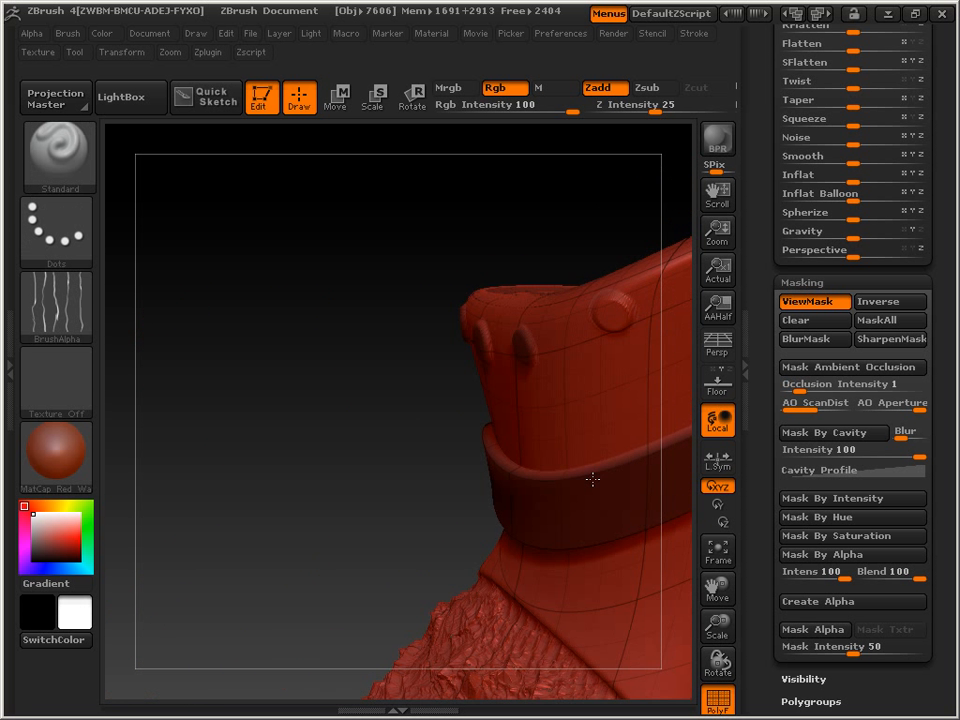
Paint masks over the remaining rivets towards the back of the rim, including the large back one, and check the result.
drag(725, 584, 598, 608)
ctrl+drag(218, 430, 218, 422)
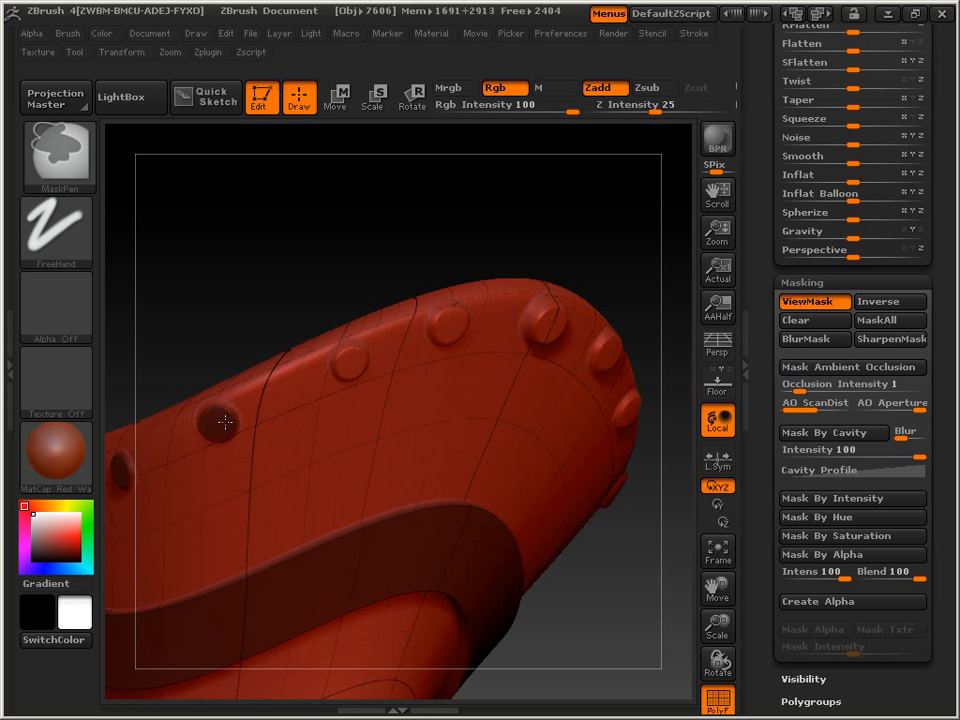
mouse_move(360, 362)
ctrl+mouse_down()
mouse_move(356, 369)
mouse_move(363, 360)
ctrl+mouse_up()
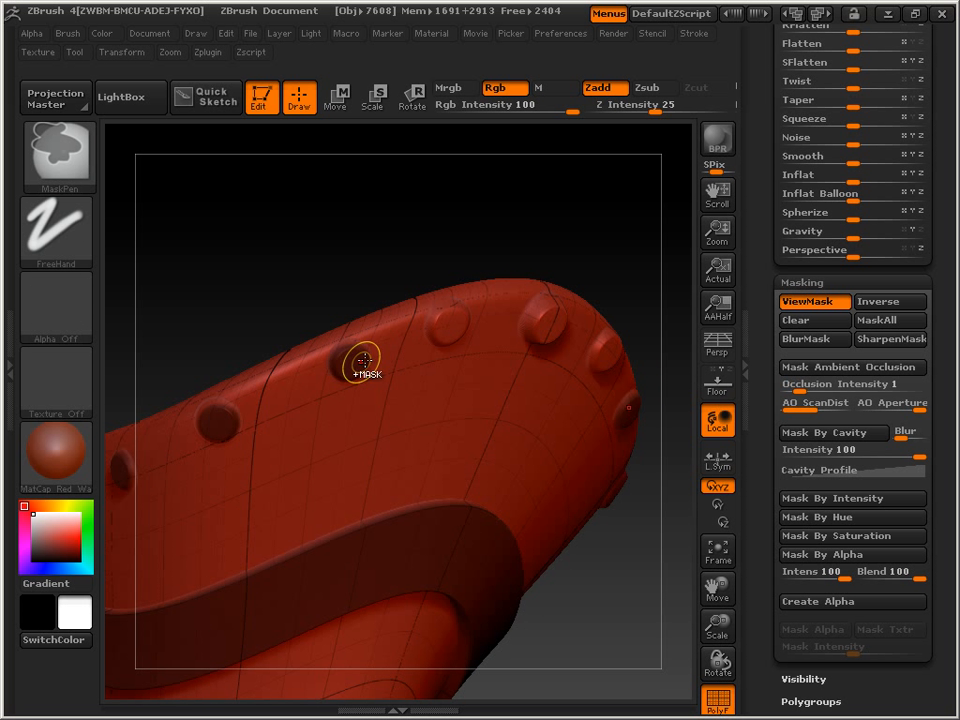
ctrl+drag(446, 328, 448, 326)
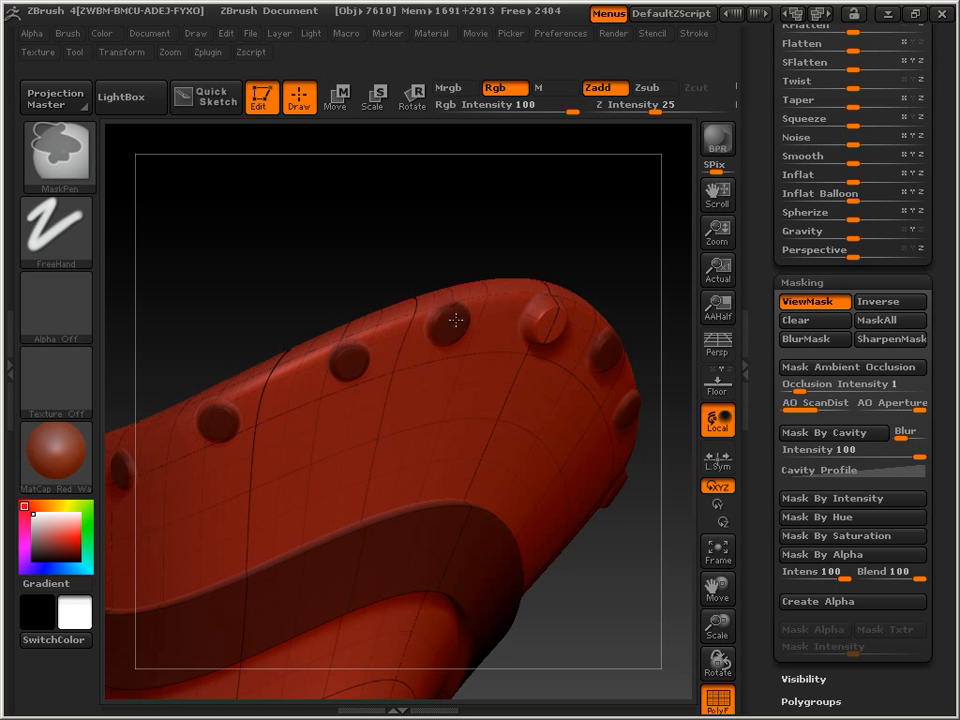
ctrl+drag(552, 320, 540, 308)
drag(431, 293, 678, 512)
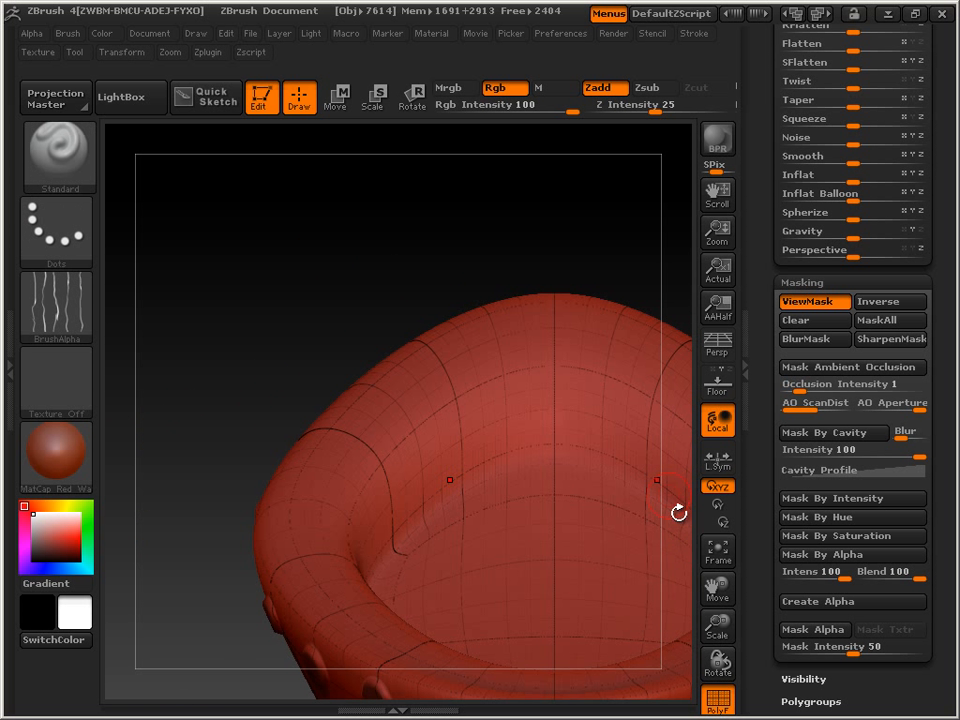
drag(717, 586, 621, 423)
drag(583, 497, 581, 561)
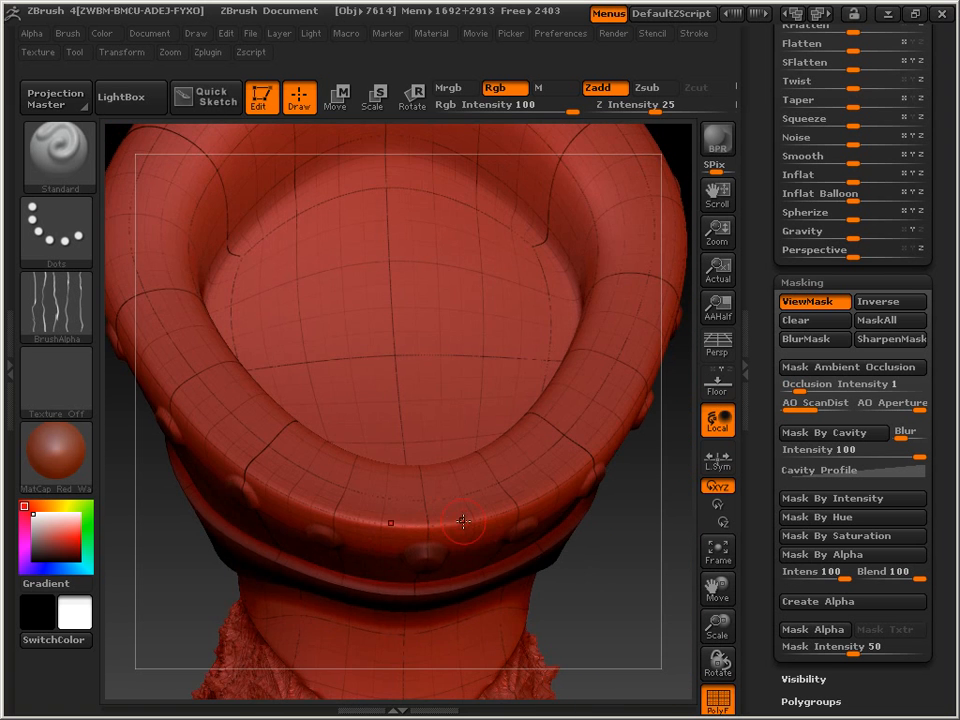
drag(610, 620, 604, 510)
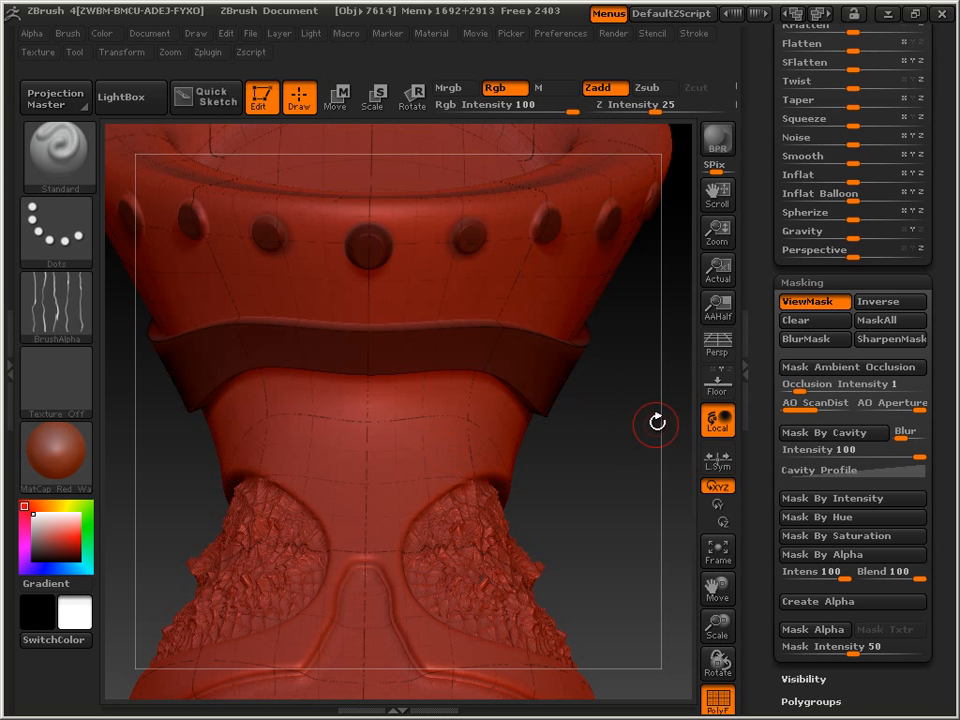
Open the layer settings and add a new layer to the model.
drag(768, 212, 765, 403)
mouse_move(772, 318)
mouse_down()
mouse_move(774, 452)
mouse_move(771, 425)
mouse_up()
click(805, 309)
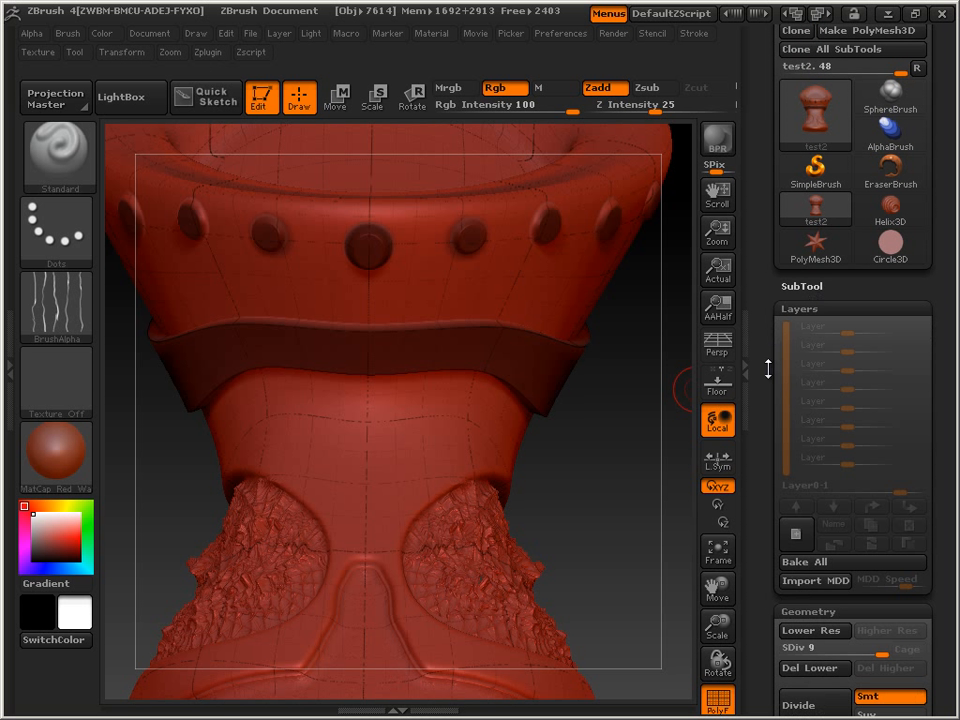
drag(766, 482, 765, 448)
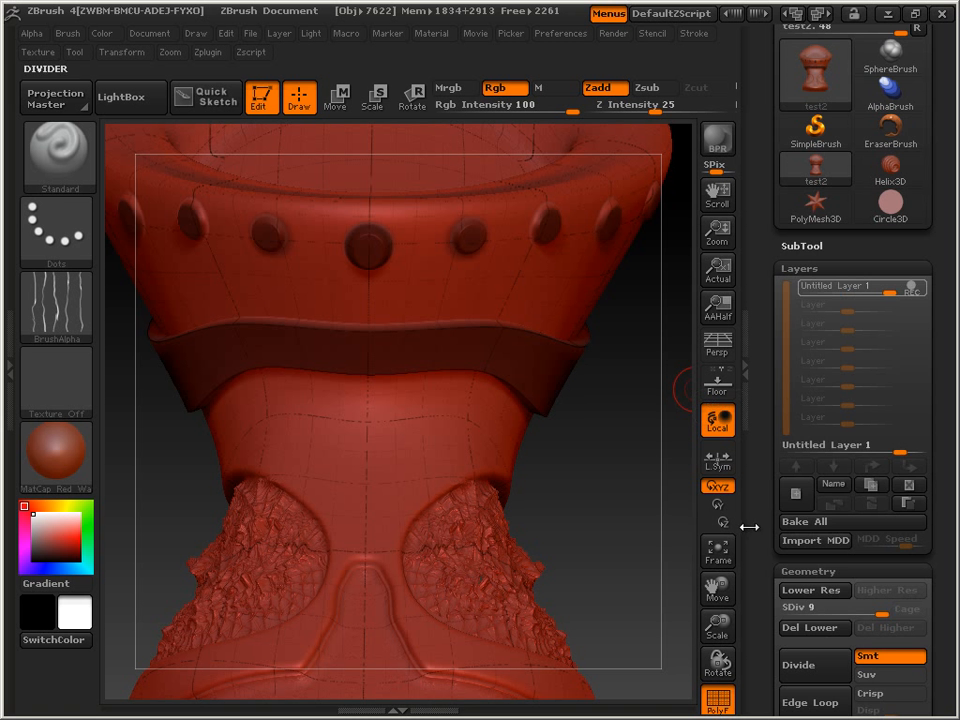
Turn on surface Noise, set the noise scale to about 47, and apply the noise to the unmasked mesh.
drag(760, 539, 741, 205)
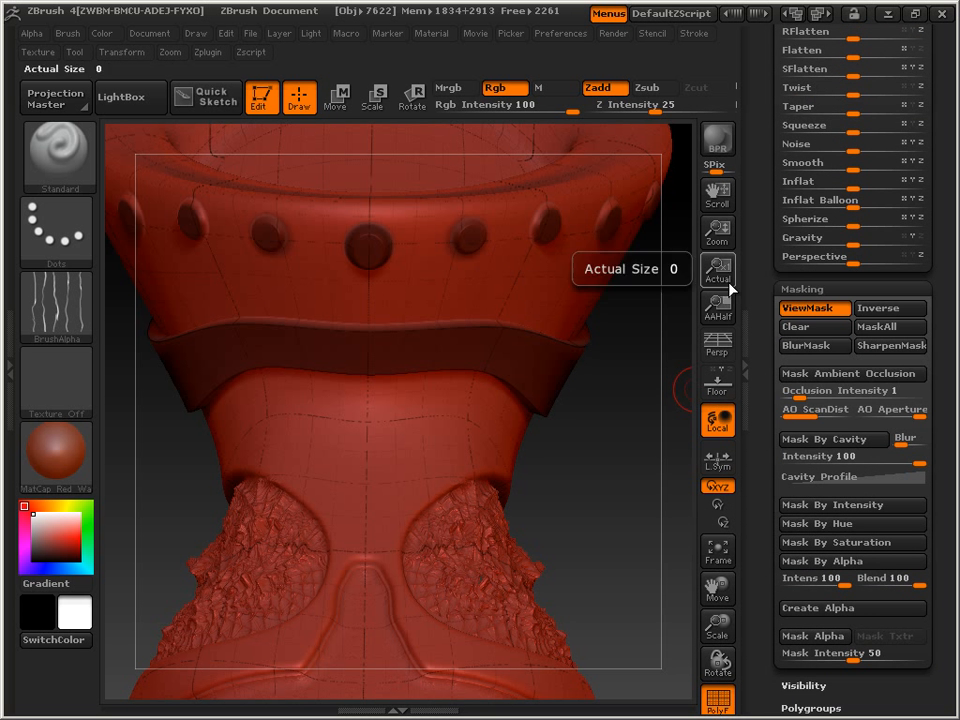
drag(766, 404, 767, 326)
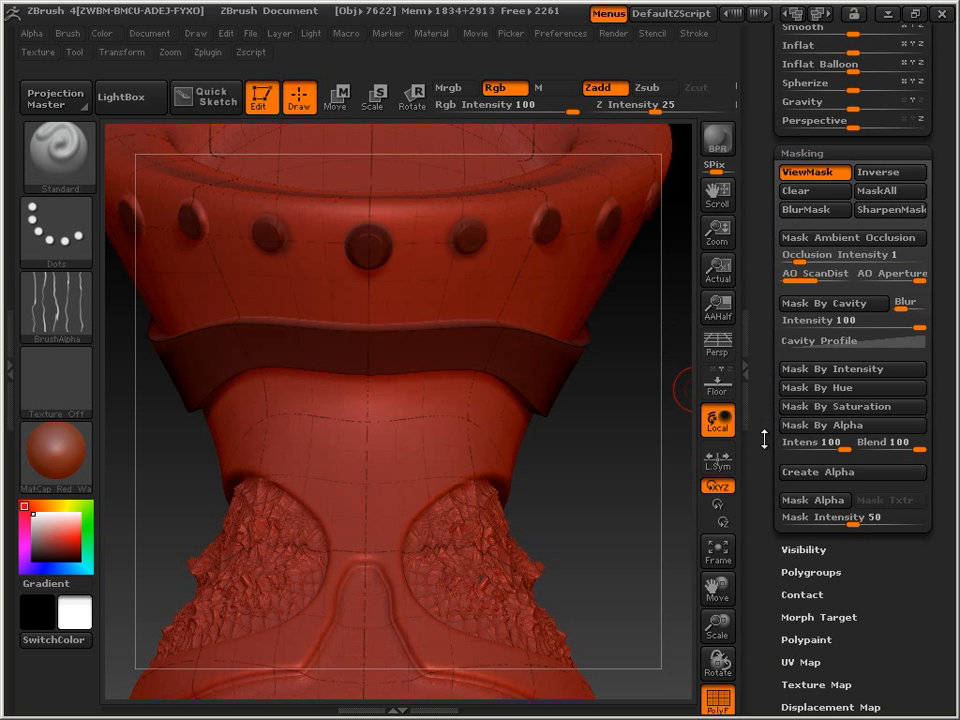
drag(765, 440, 797, 151)
click(797, 151)
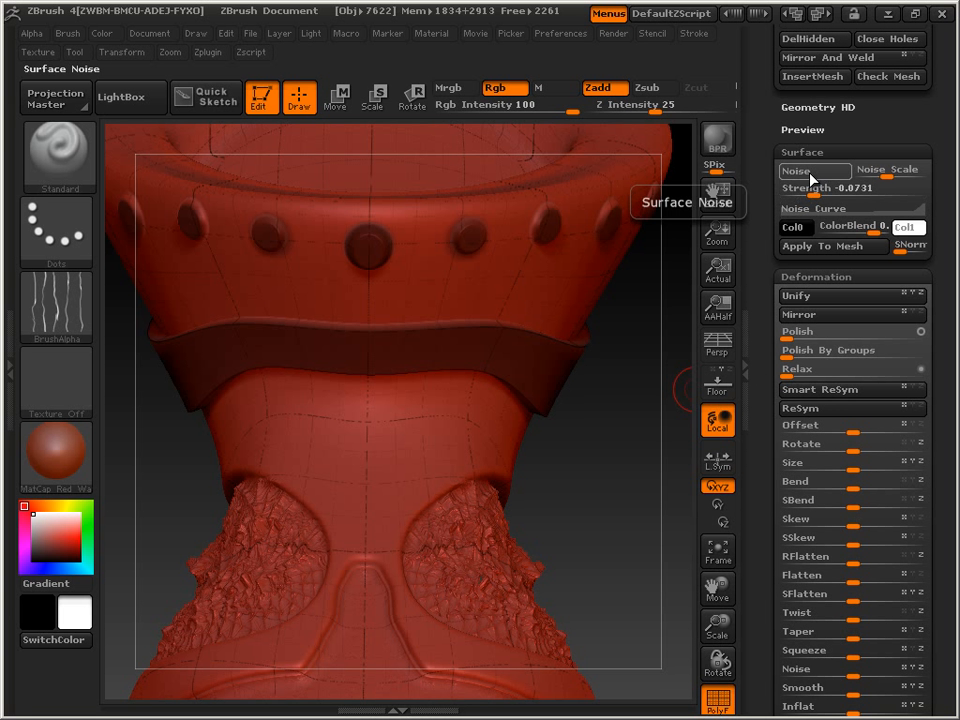
click(815, 171)
drag(602, 454, 621, 499)
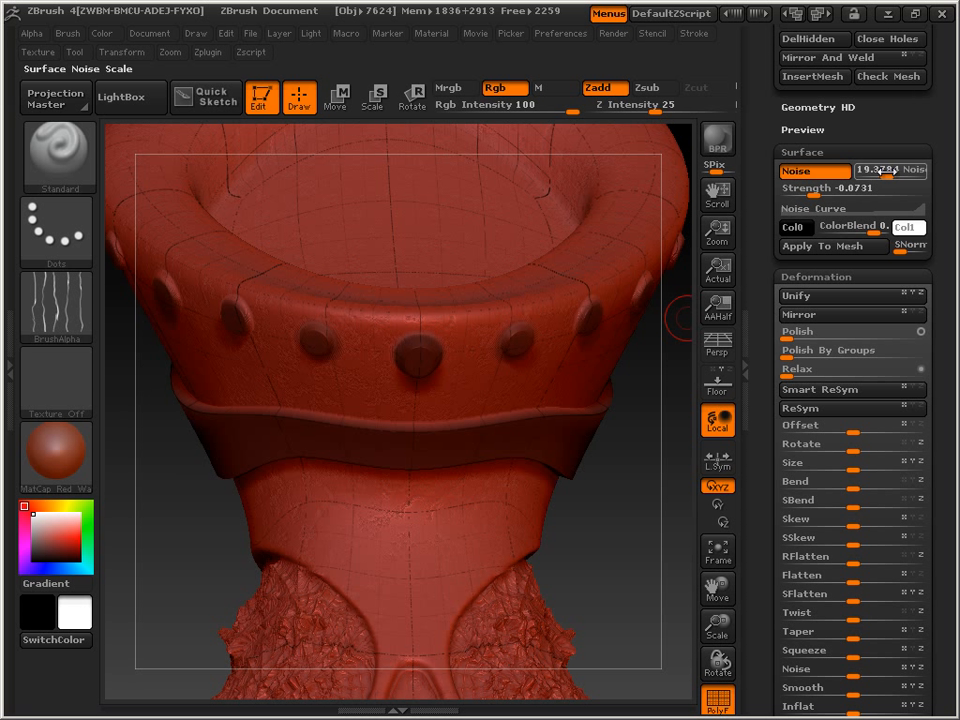
drag(886, 175, 893, 175)
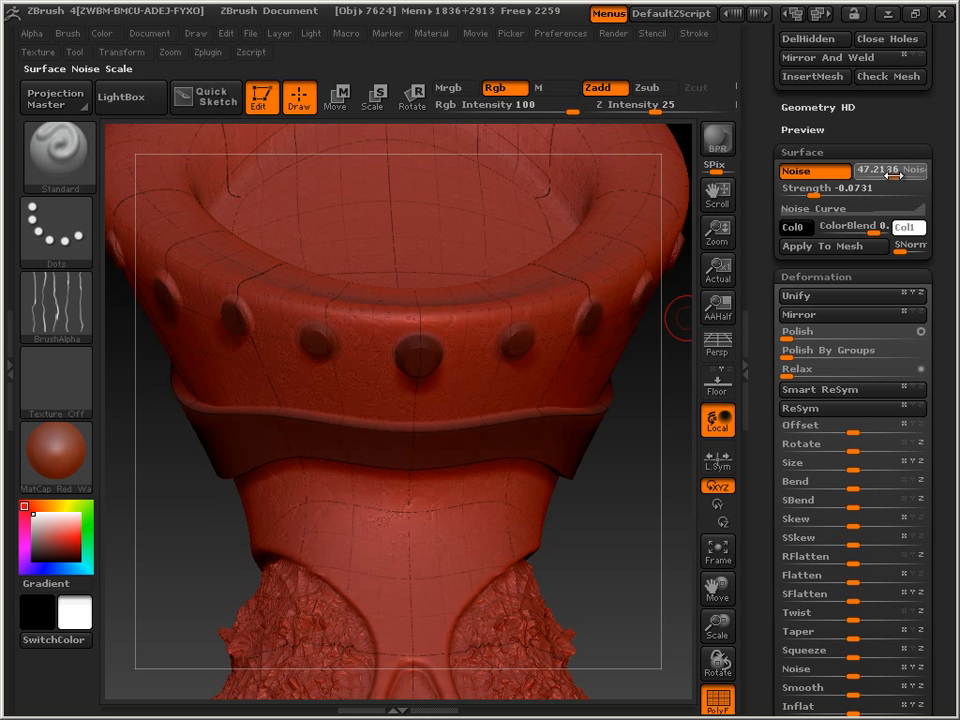
click(893, 175)
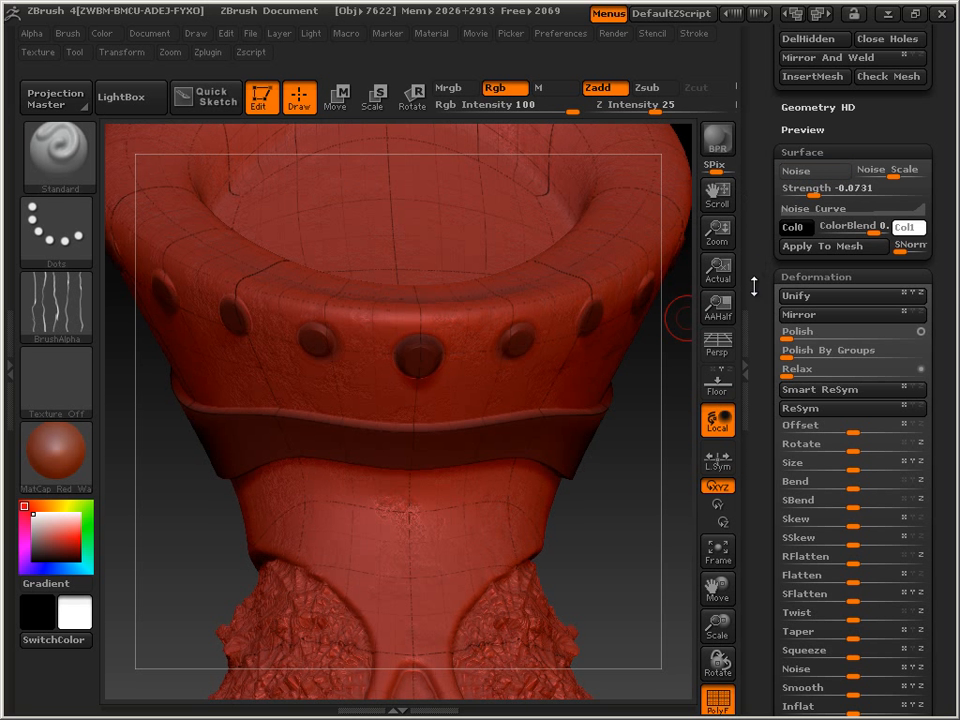
Clear the mask, turn off the PolyFrame wireframe, and inspect the noise around the rim, rivets and band.
drag(754, 536, 791, 290)
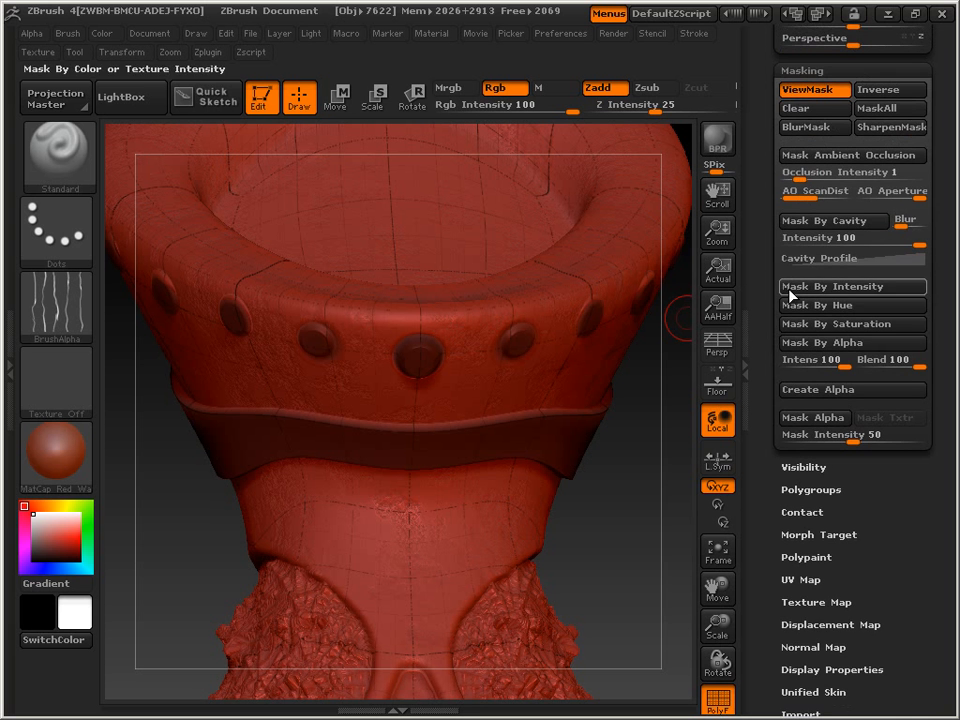
click(795, 108)
mouse_move(616, 539)
mouse_down()
mouse_move(617, 525)
mouse_move(624, 534)
mouse_move(567, 480)
mouse_up()
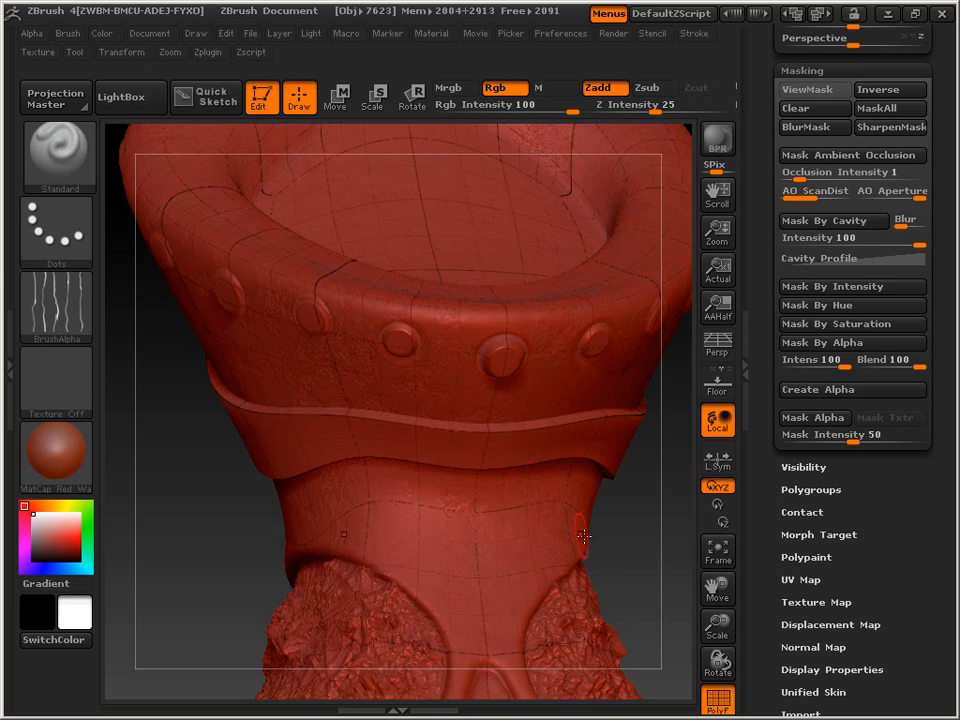
mouse_move(584, 536)
mouse_down()
mouse_move(527, 546)
mouse_move(525, 561)
mouse_move(615, 546)
mouse_move(400, 470)
mouse_up()
click(717, 700)
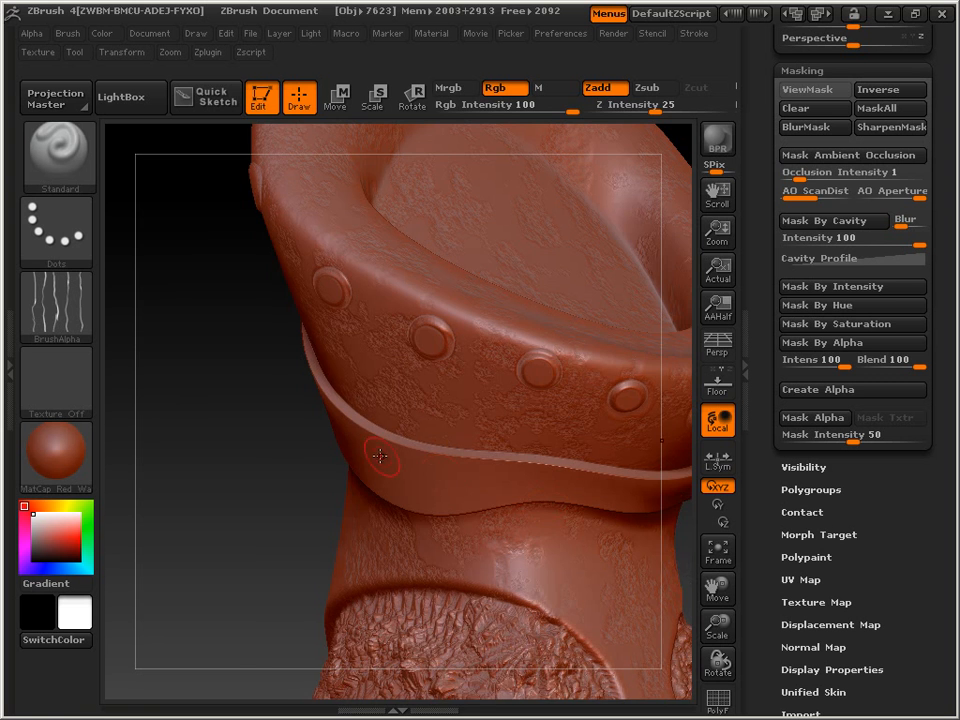
mouse_move(282, 427)
mouse_down()
mouse_move(326, 446)
mouse_move(420, 454)
mouse_move(551, 381)
mouse_up()
drag(656, 489, 626, 485)
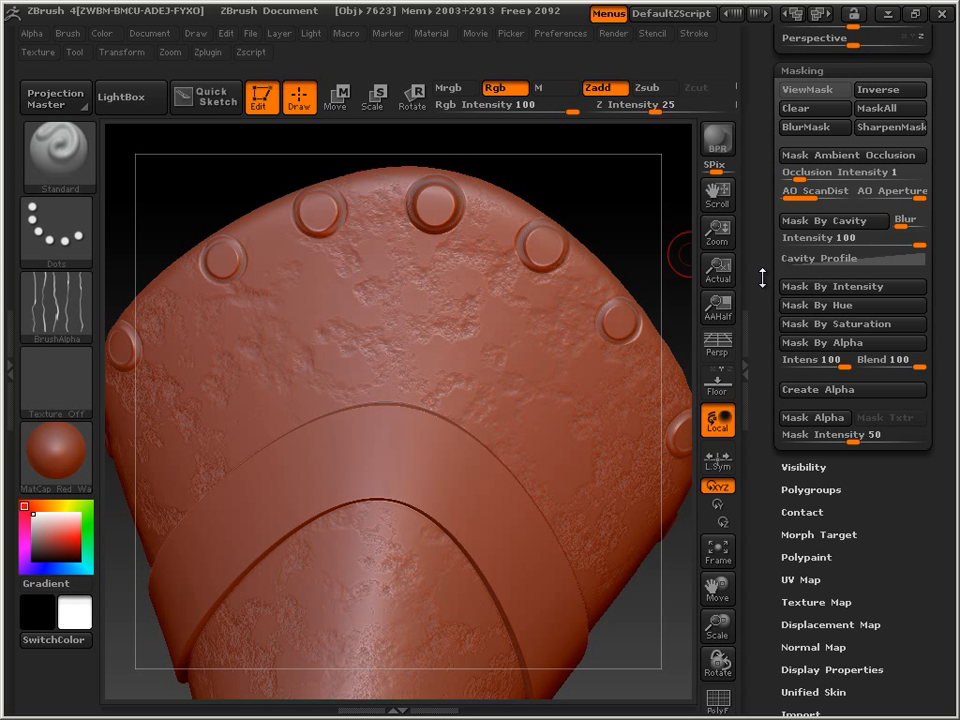
Try different intensities on the noise layer, from none to about half strength, and set it to 0.31.
scroll(763, 276, up, 15)
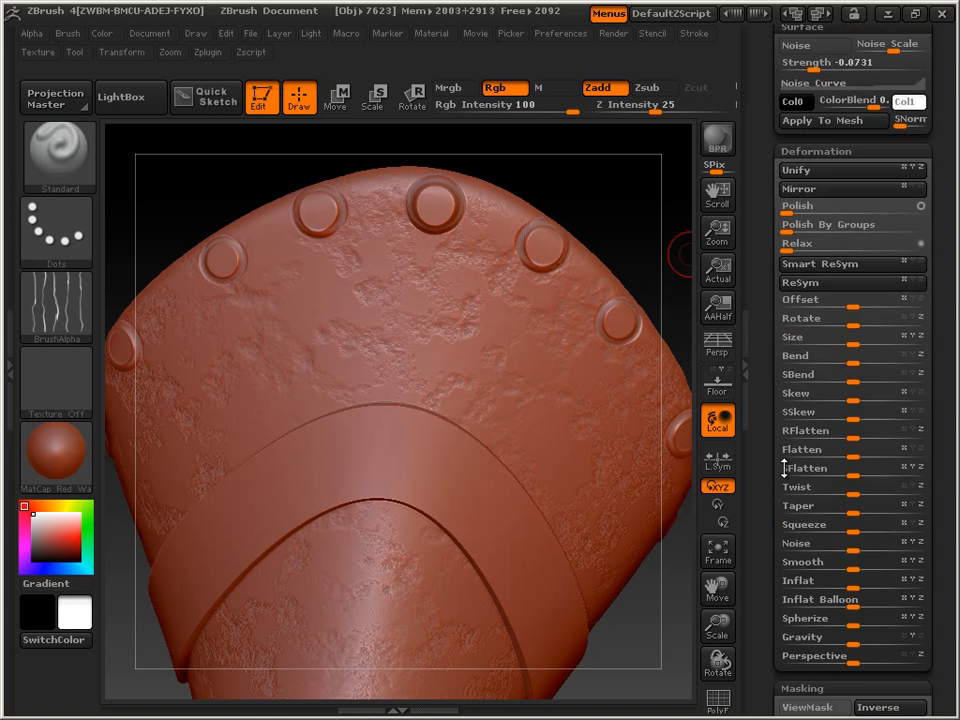
scroll(790, 520, down, 10)
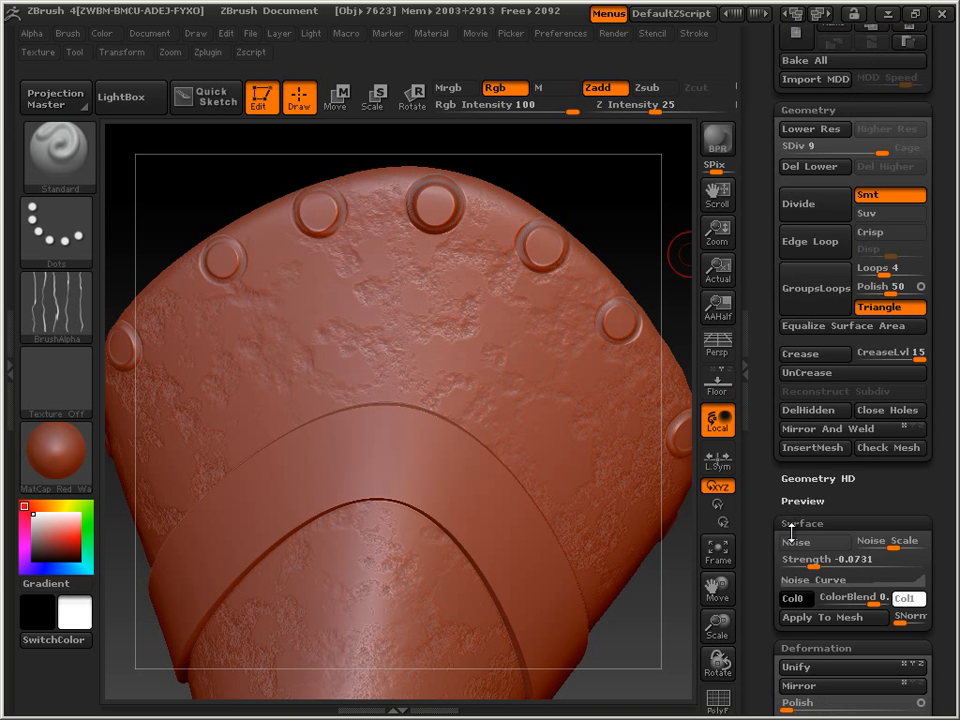
scroll(790, 481, down, 14)
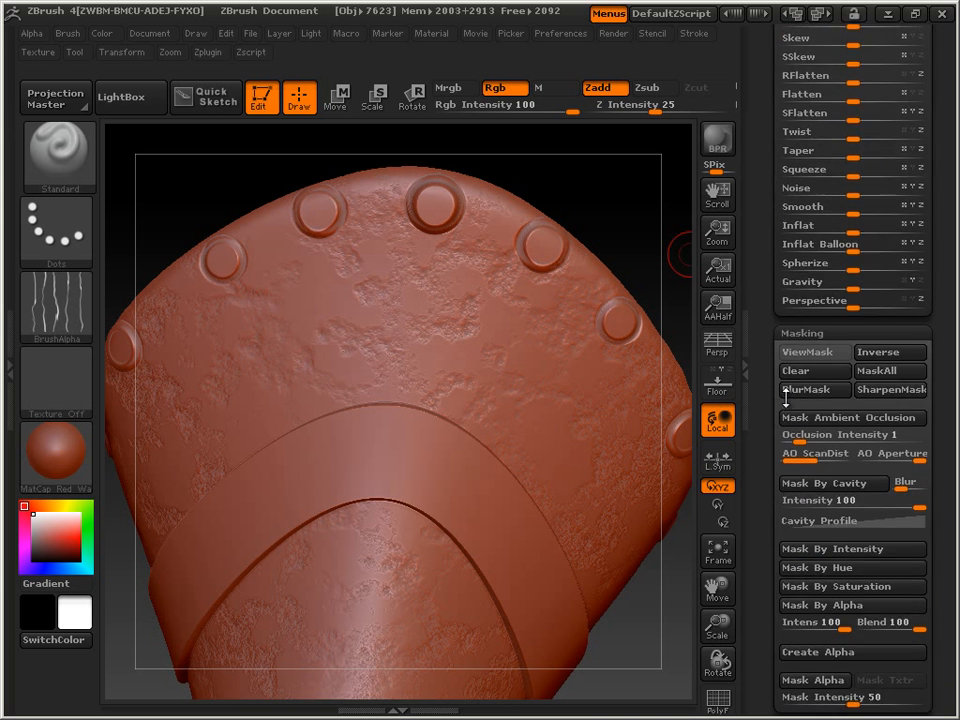
scroll(790, 330, down, 2)
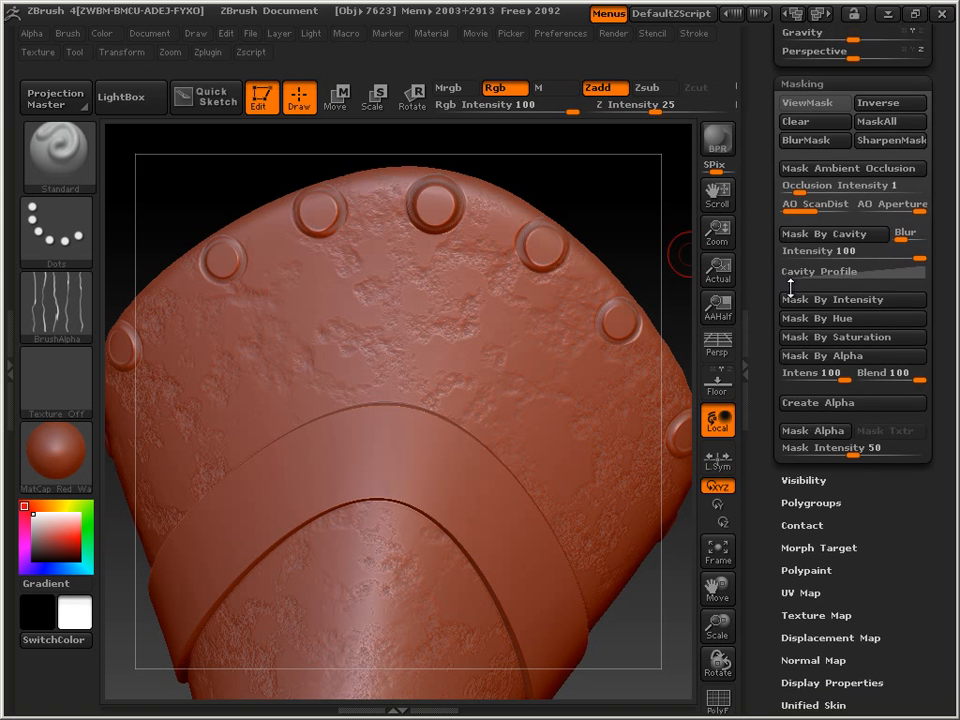
scroll(795, 400, up, 11)
scroll(797, 446, up, 10)
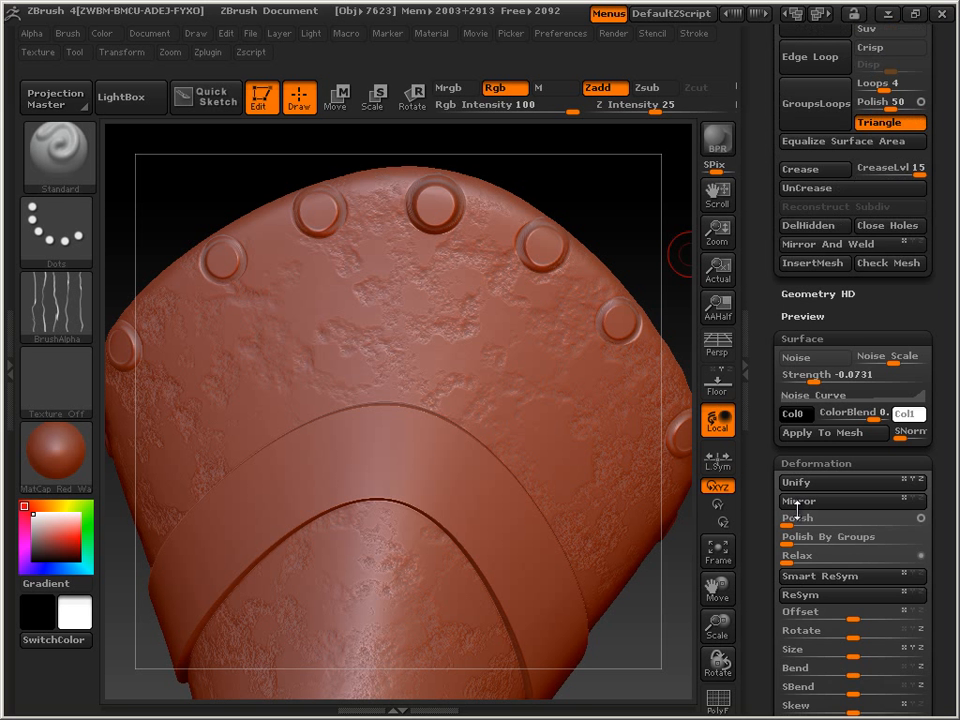
scroll(776, 439, up, 13)
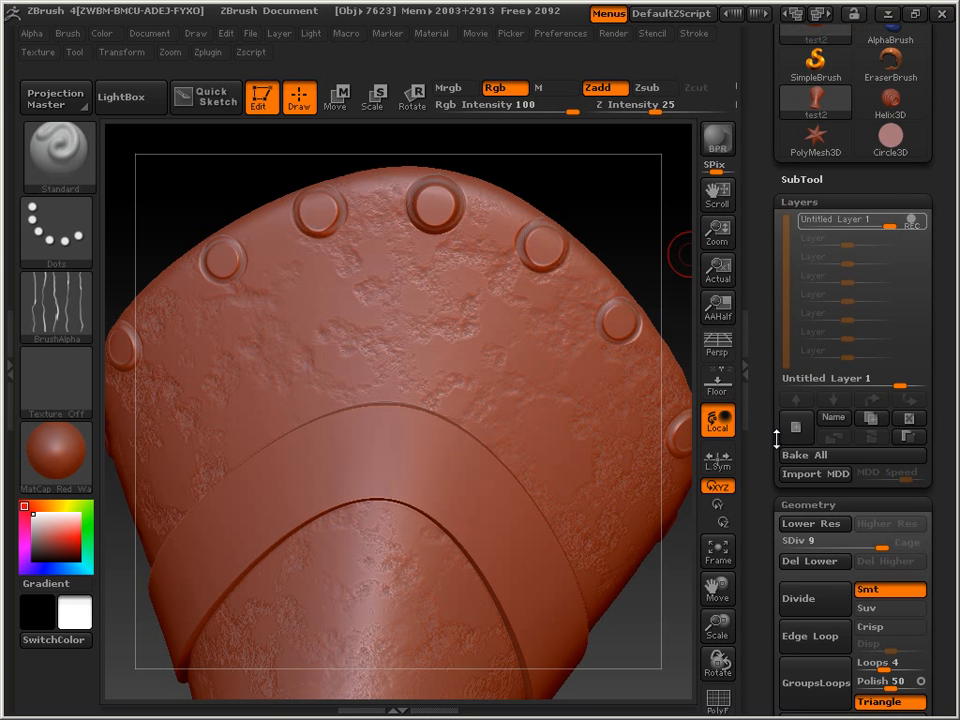
scroll(776, 437, down, 4)
scroll(776, 455, up, 7)
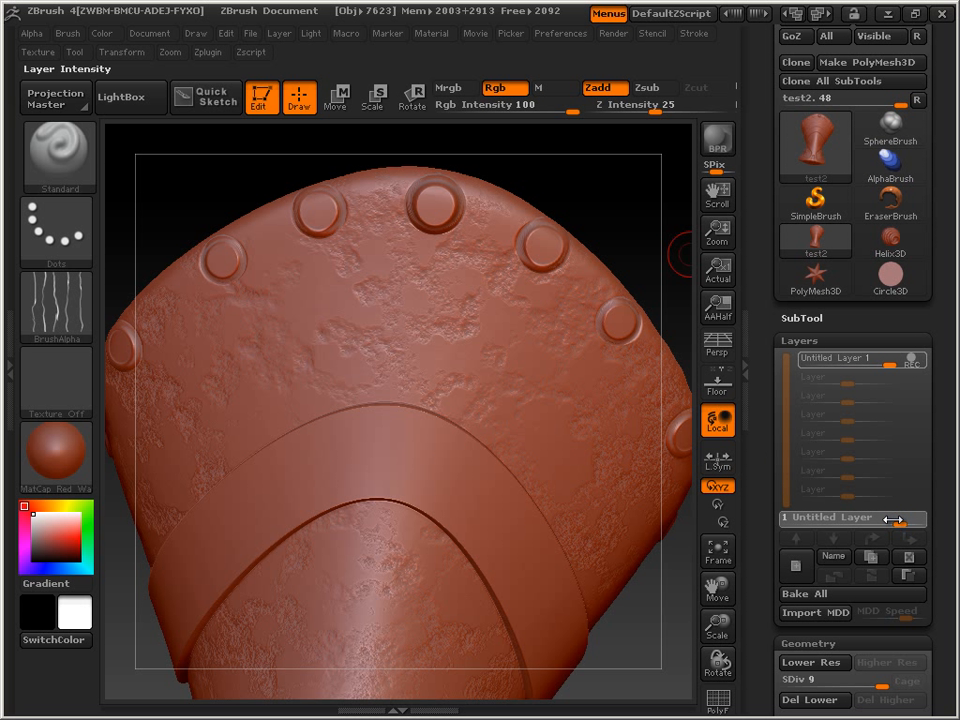
drag(873, 520, 870, 522)
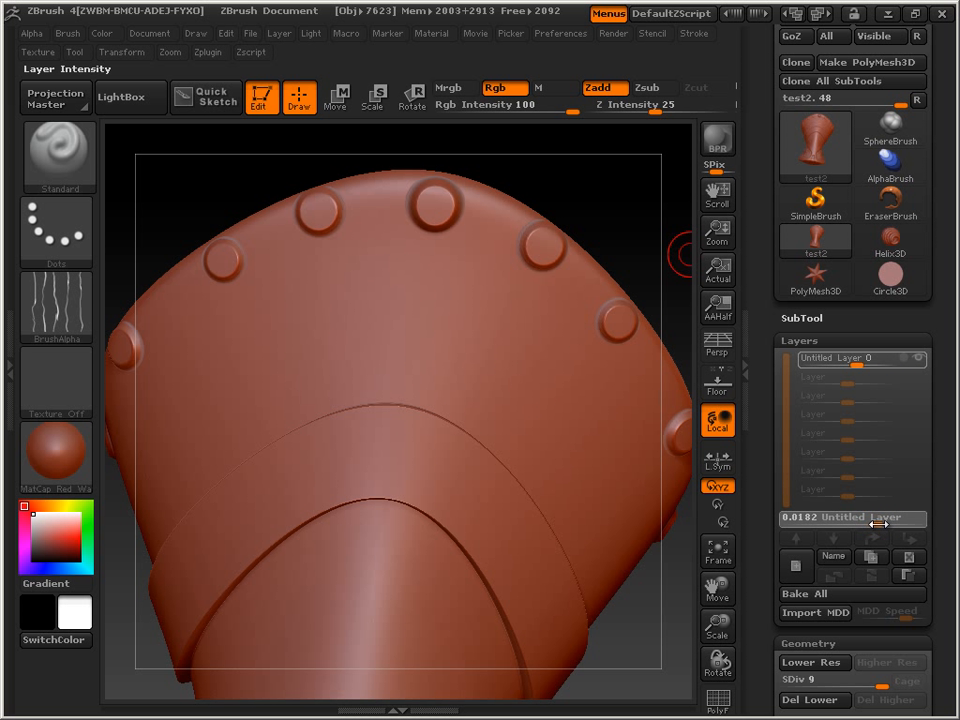
mouse_move(883, 523)
mouse_down()
mouse_move(893, 523)
mouse_move(827, 521)
mouse_move(934, 519)
mouse_move(880, 521)
mouse_move(900, 517)
mouse_up()
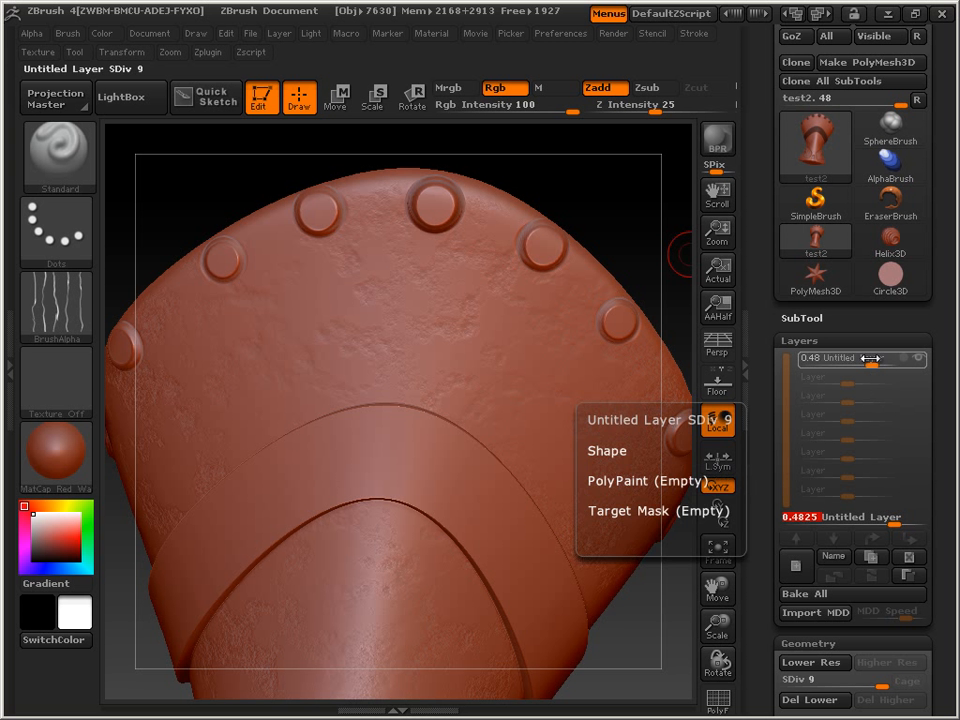
mouse_move(858, 360)
mouse_down()
mouse_move(883, 367)
mouse_move(864, 362)
mouse_up()
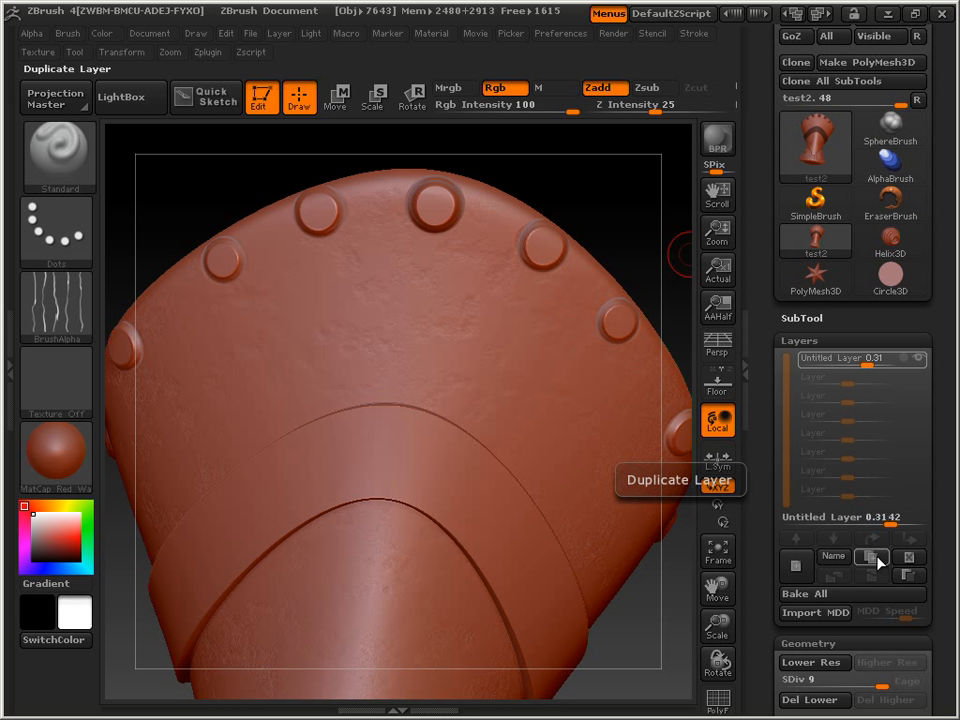
Add a second layer and choose the Slash2 brush for carving into it.
click(805, 577)
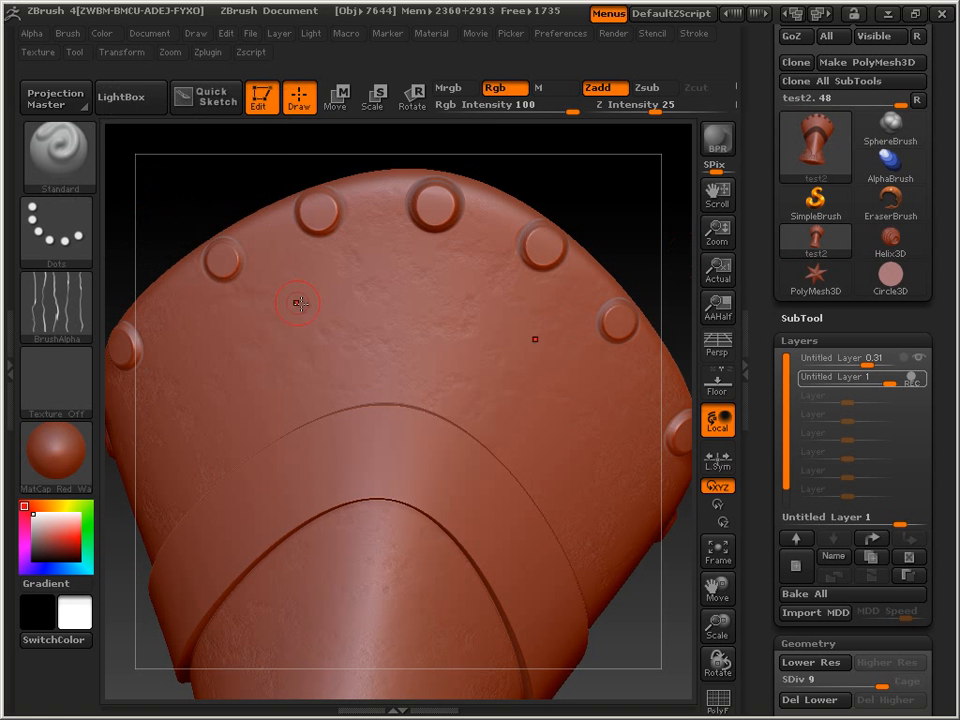
click(88, 155)
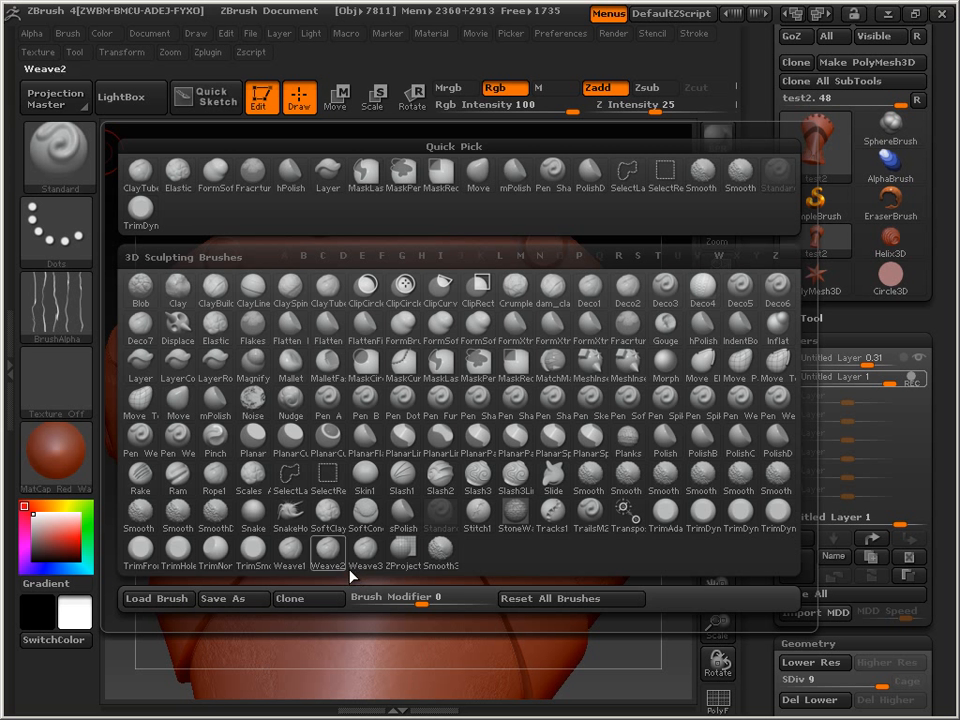
click(440, 476)
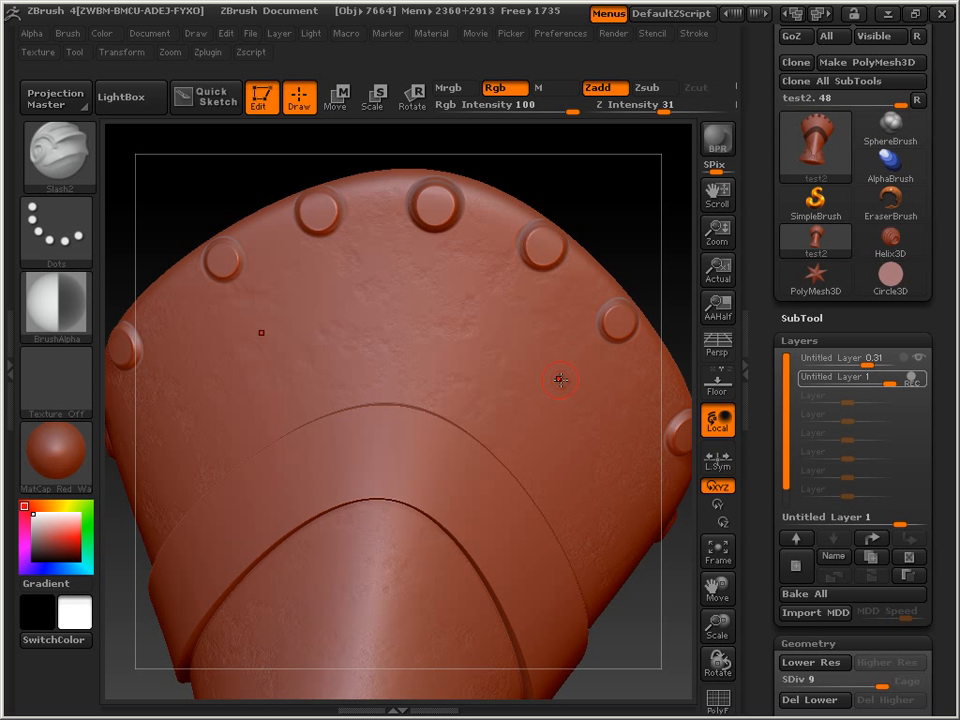
Carve three mirrored curling grooves into the surface between the rivets and the raised band.
mouse_move(559, 379)
mouse_down()
mouse_move(478, 322)
mouse_move(445, 325)
mouse_move(462, 337)
mouse_up()
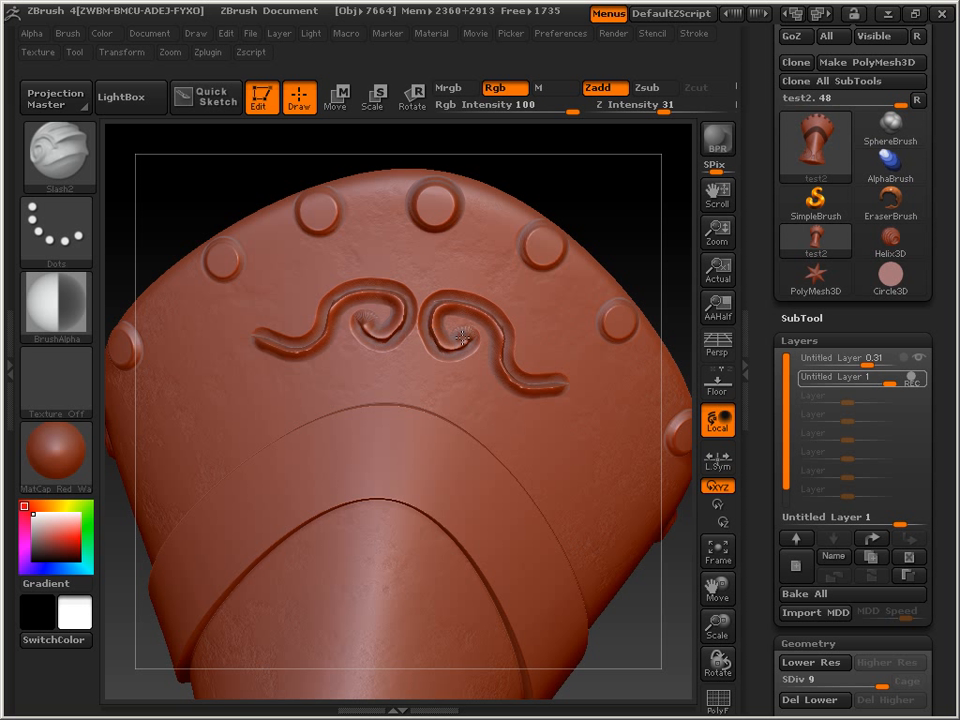
mouse_move(525, 318)
mouse_down()
mouse_move(565, 335)
mouse_move(598, 370)
mouse_move(578, 416)
mouse_move(489, 406)
mouse_move(492, 424)
mouse_up()
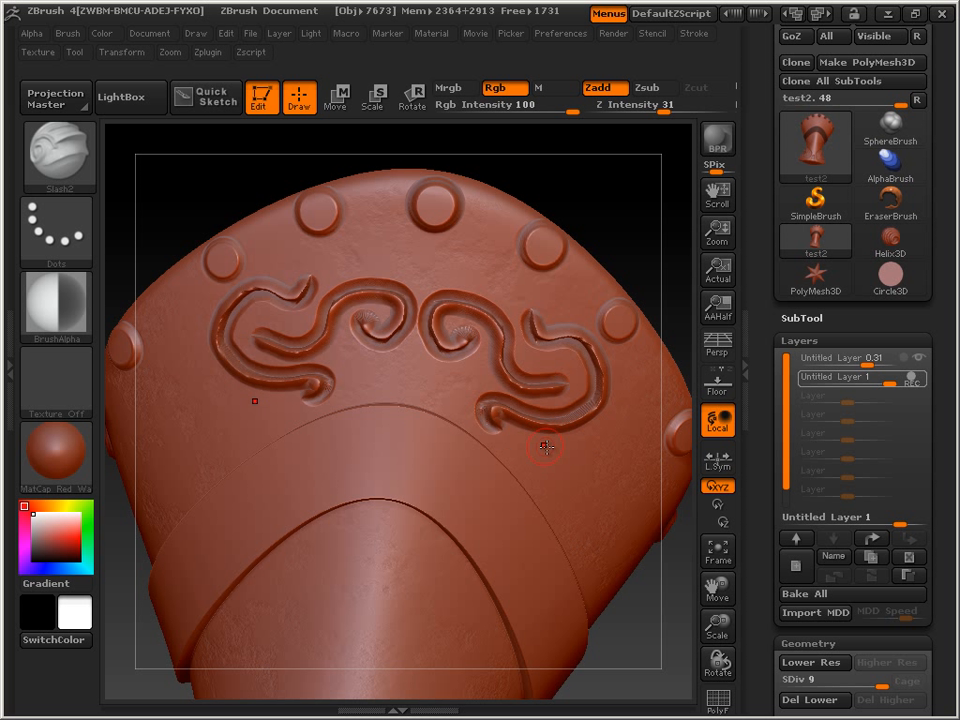
drag(588, 420, 612, 526)
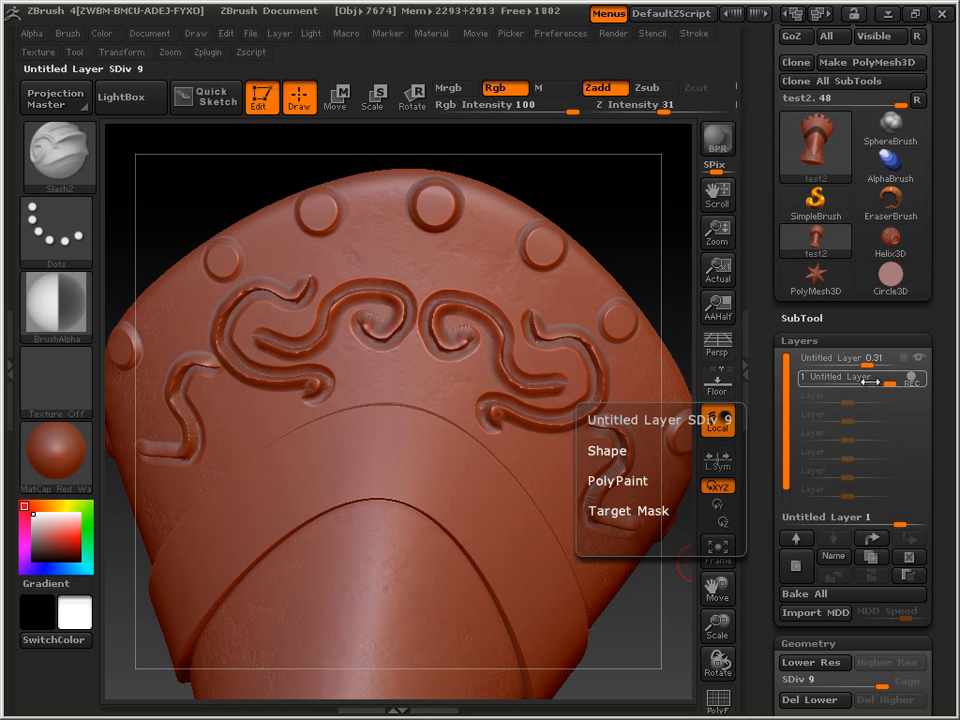
Try a low intensity on the carved-groove layer, then set it to 0.54.
mouse_move(885, 381)
mouse_down()
mouse_move(840, 384)
mouse_move(866, 382)
mouse_up()
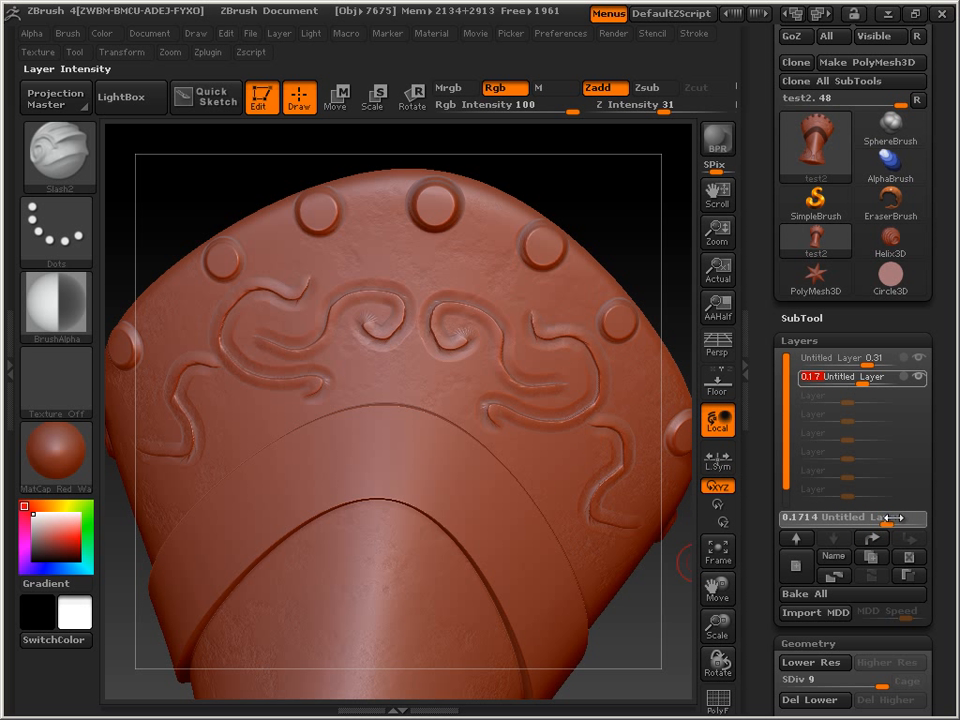
drag(911, 520, 891, 523)
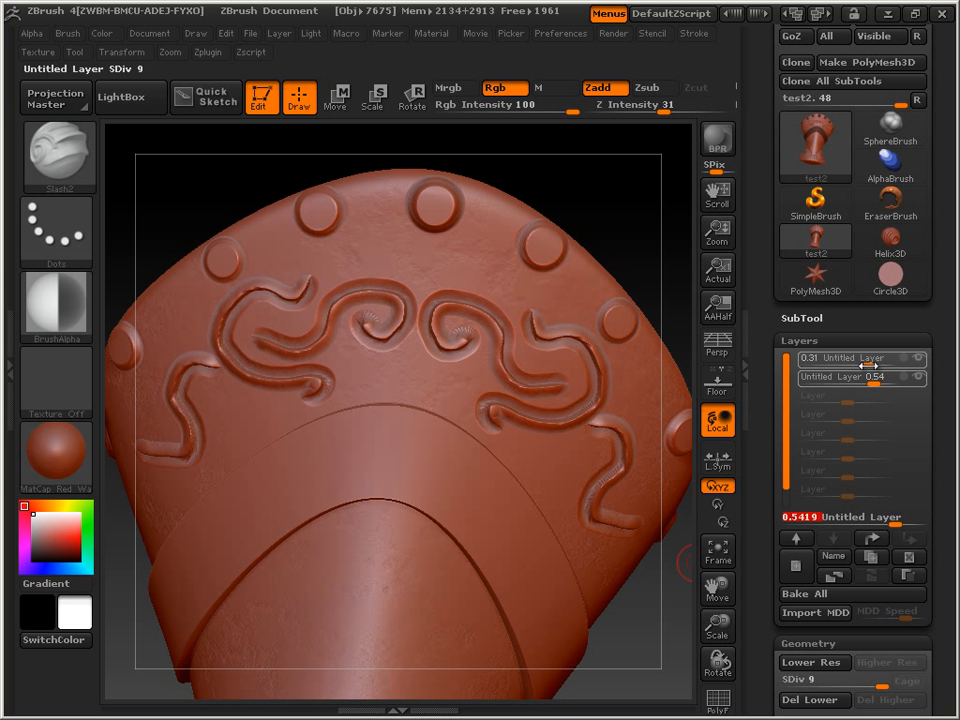